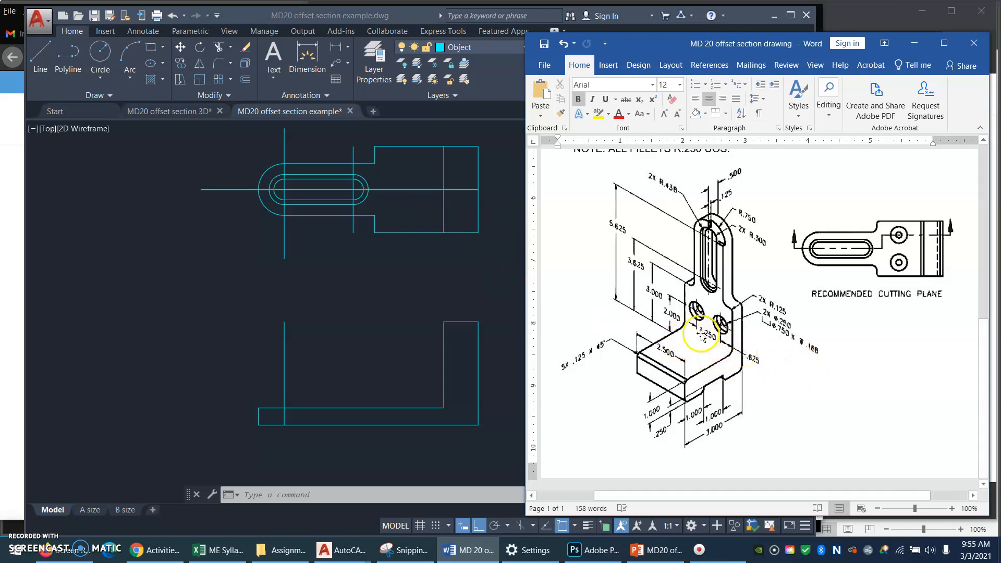
Offset the right end edge of the upper view 2 units inward to locate the vertical line through the hole centers
{"action": "left_click", "coordinate": [497, 269]}
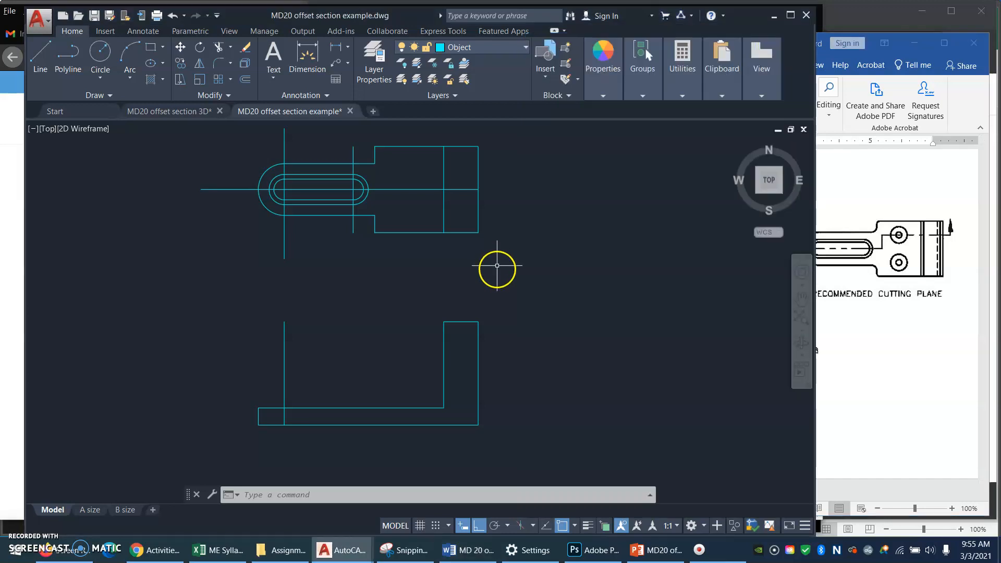
{"action": "key", "text": "Return"}
{"action": "type", "text": "2"}
{"action": "key", "text": "Return"}
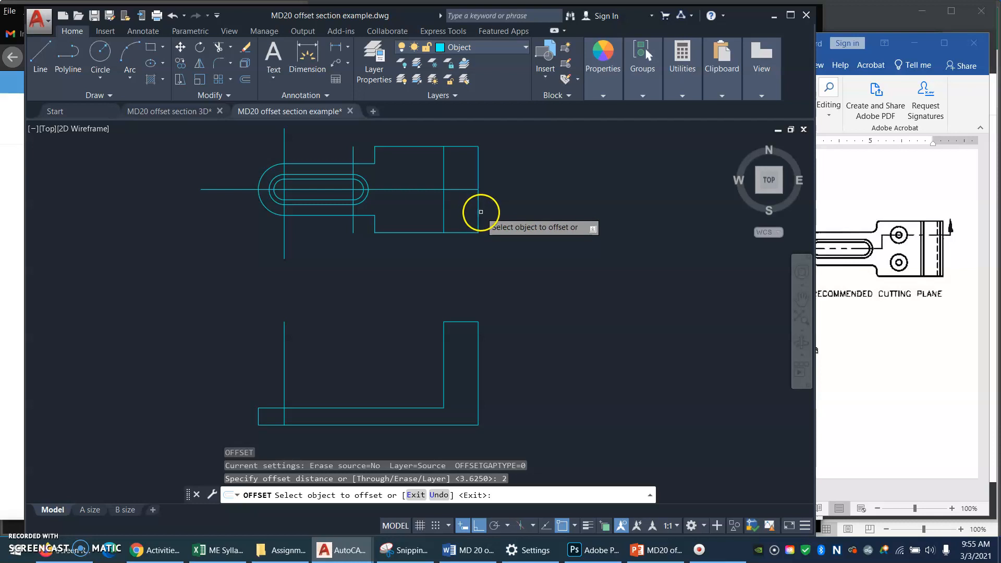
{"action": "left_click", "coordinate": [444, 211]}
{"action": "left_click", "coordinate": [392, 201]}
{"action": "key", "text": "Return"}
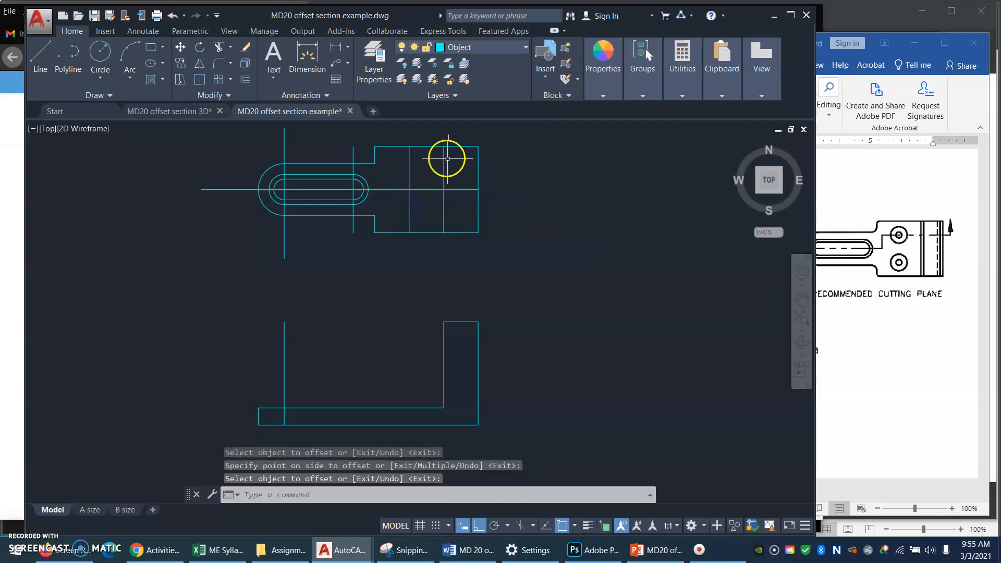
Offset the top edge of the upper view's wide section .625 downward for the upper hole's horizontal center line
{"action": "key", "text": "Return"}
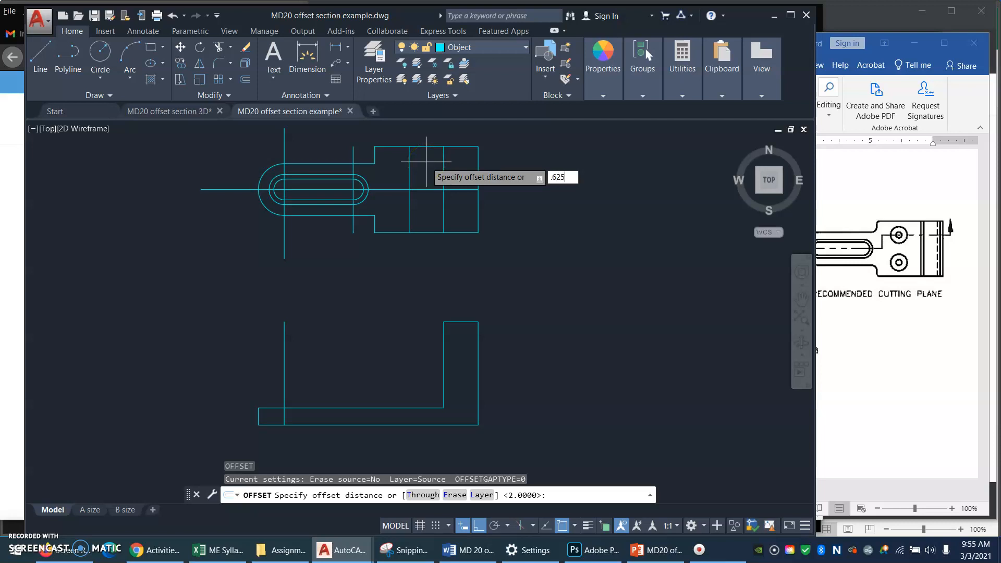
{"action": "type", "text": ".625"}
{"action": "key", "text": "Return"}
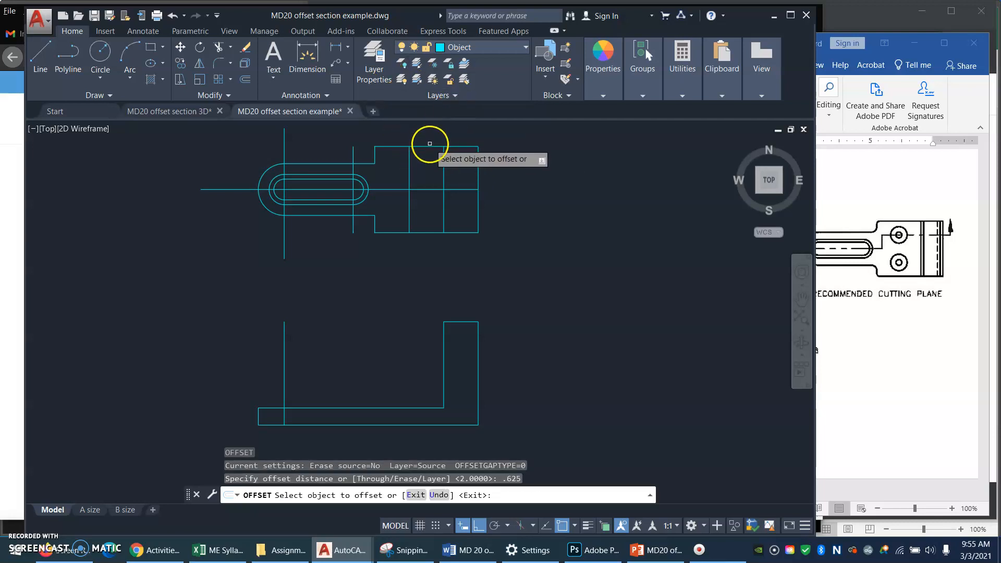
{"action": "left_click", "coordinate": [429, 147]}
{"action": "left_click", "coordinate": [428, 178]}
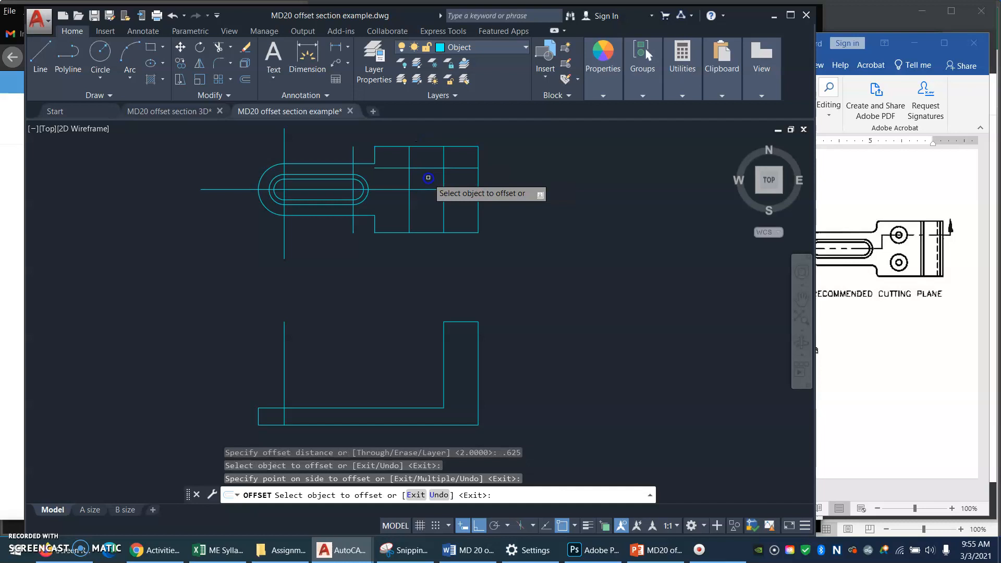
{"action": "key", "text": "Return"}
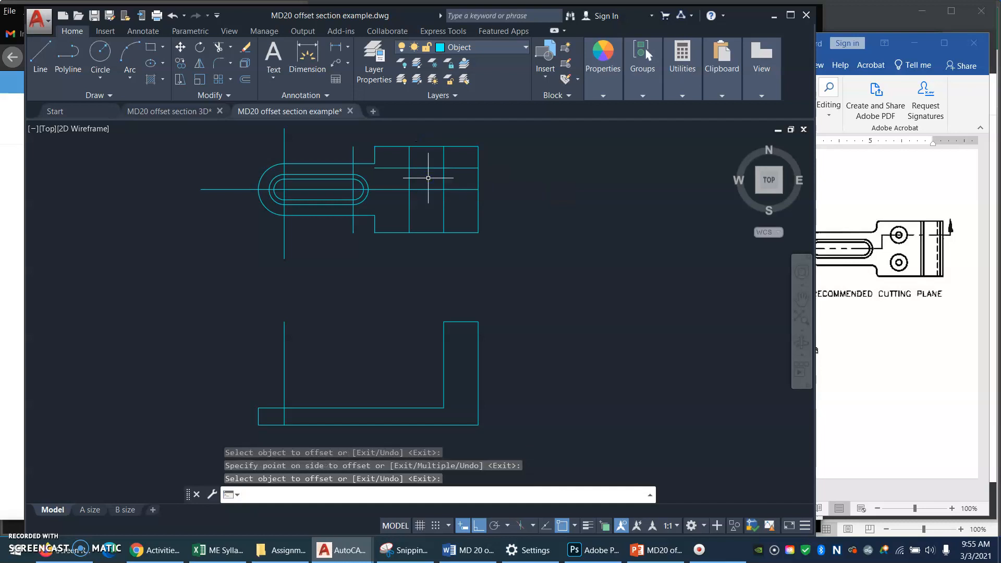
Check the hole spacing in the reference drawing and offset the upper hole's horizontal center line 1.25 downward
{"action": "left_click", "coordinate": [915, 379]}
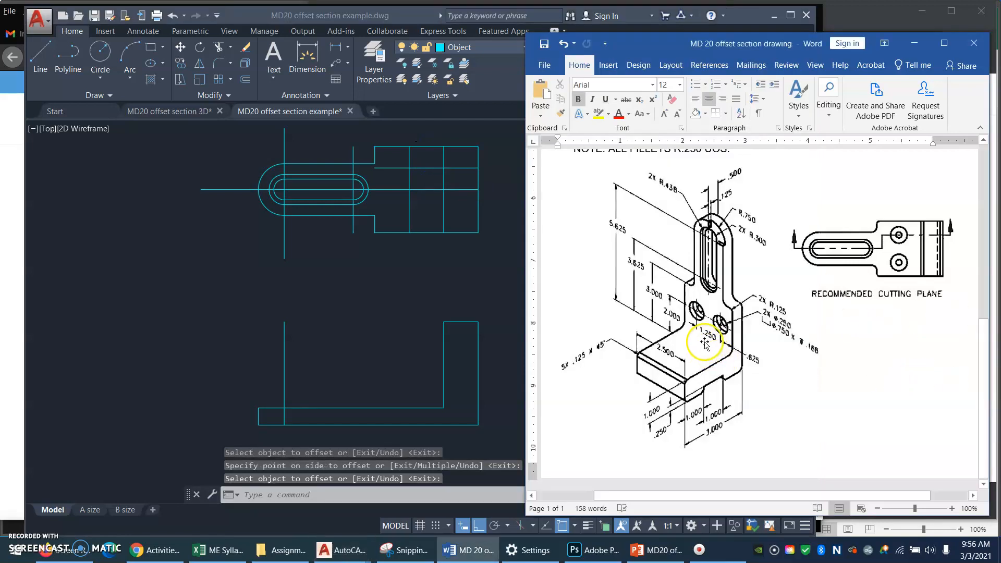
{"action": "left_click", "coordinate": [442, 255]}
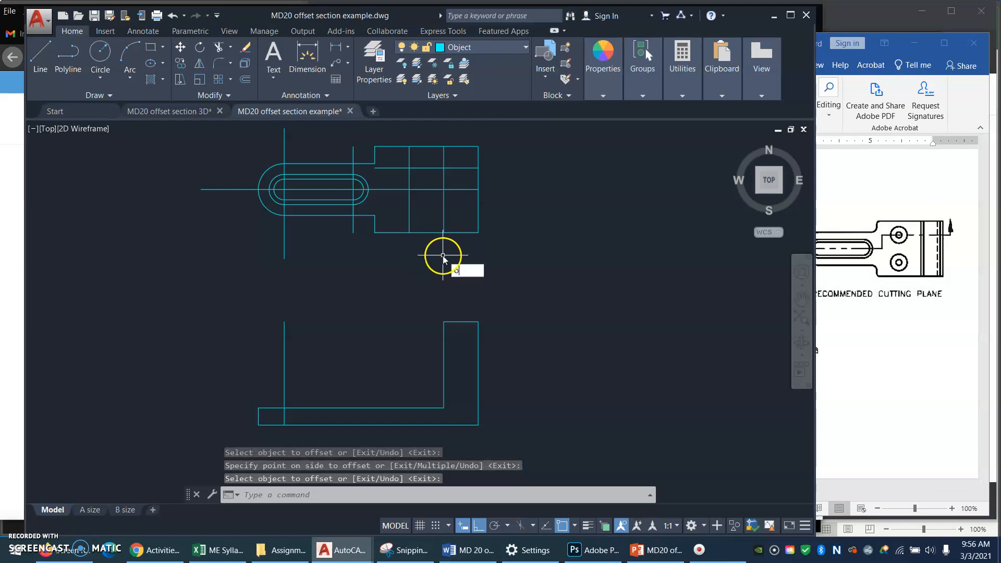
{"action": "type", "text": "o"}
{"action": "key", "text": "Return"}
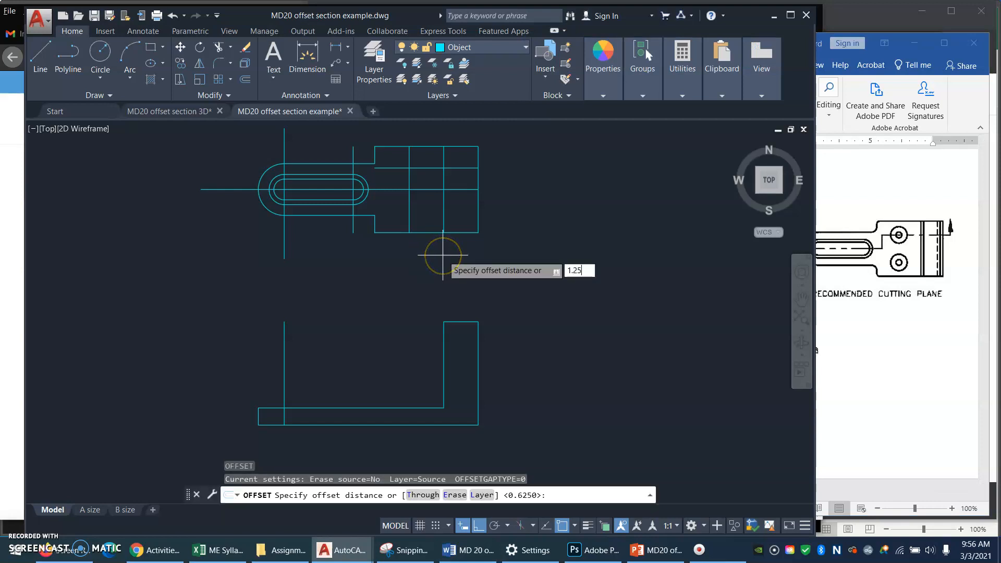
{"action": "key", "text": "Return"}
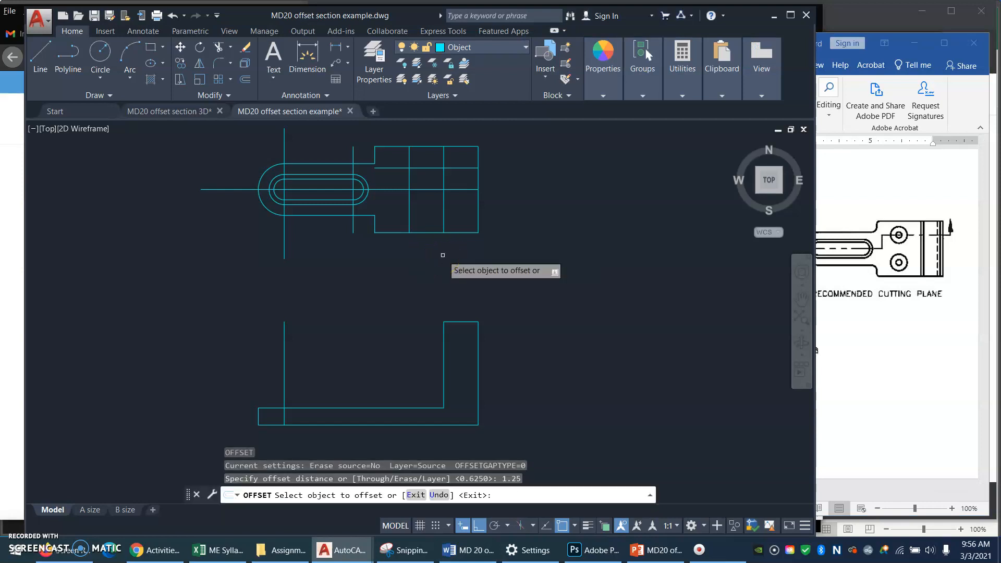
{"action": "left_click", "coordinate": [427, 168]}
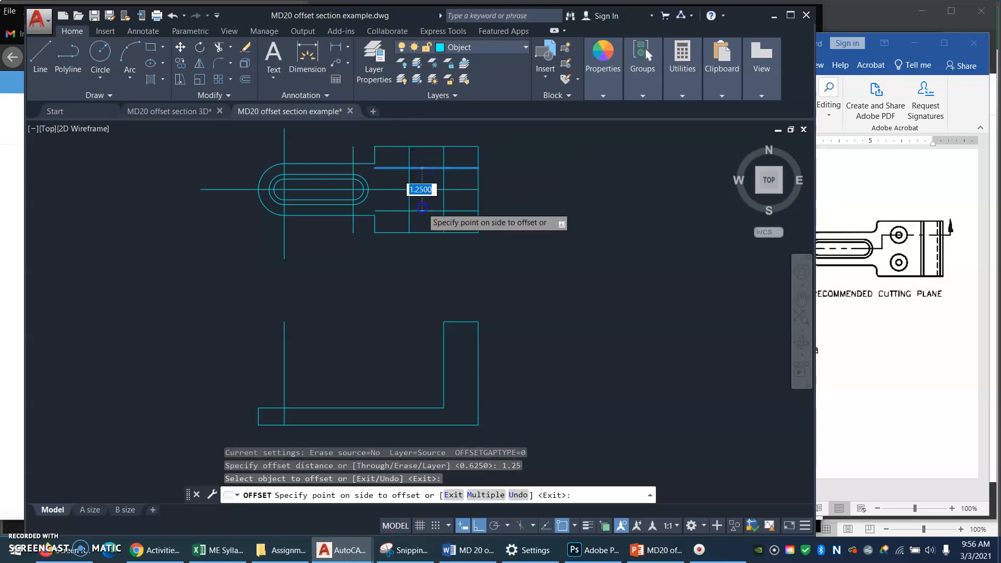
{"action": "left_click", "coordinate": [413, 206]}
{"action": "key", "text": "Return"}
Check the counterbore size in the reference drawing and draw a .75 diameter circle at the upper hole's center line intersection
{"action": "left_click", "coordinate": [909, 358]}
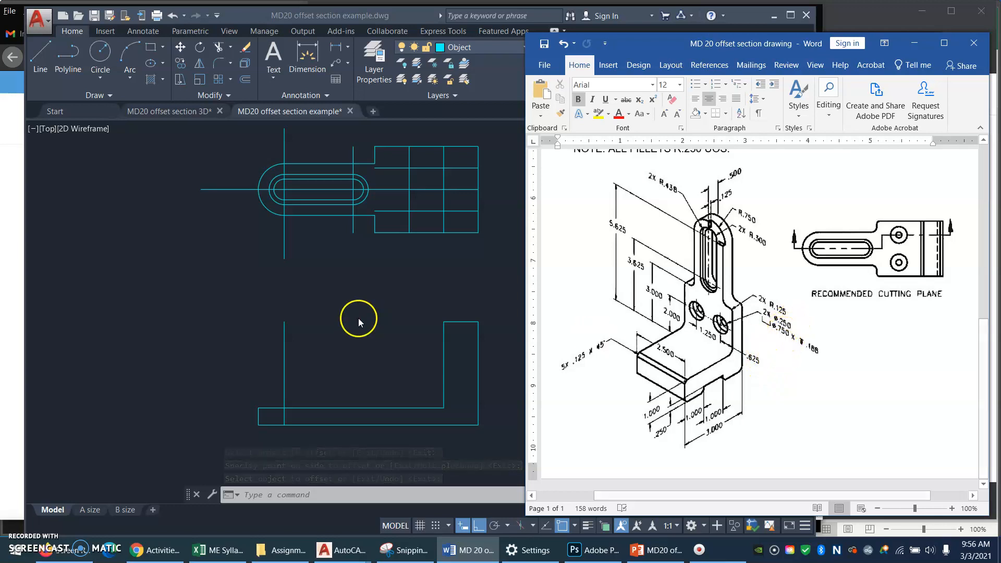
{"action": "left_click", "coordinate": [403, 279]}
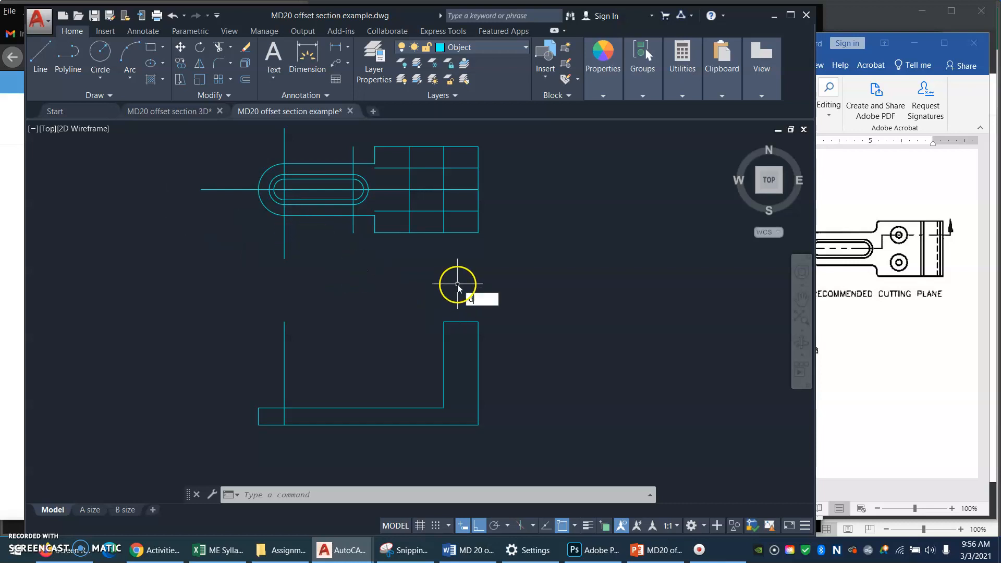
{"action": "type", "text": "c"}
{"action": "key", "text": "Return"}
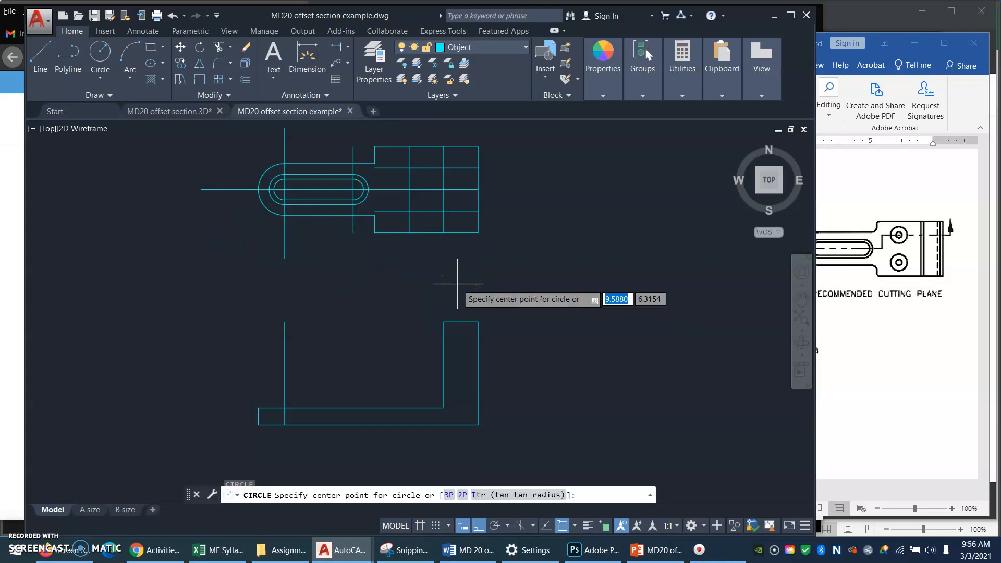
{"action": "left_click", "coordinate": [409, 168]}
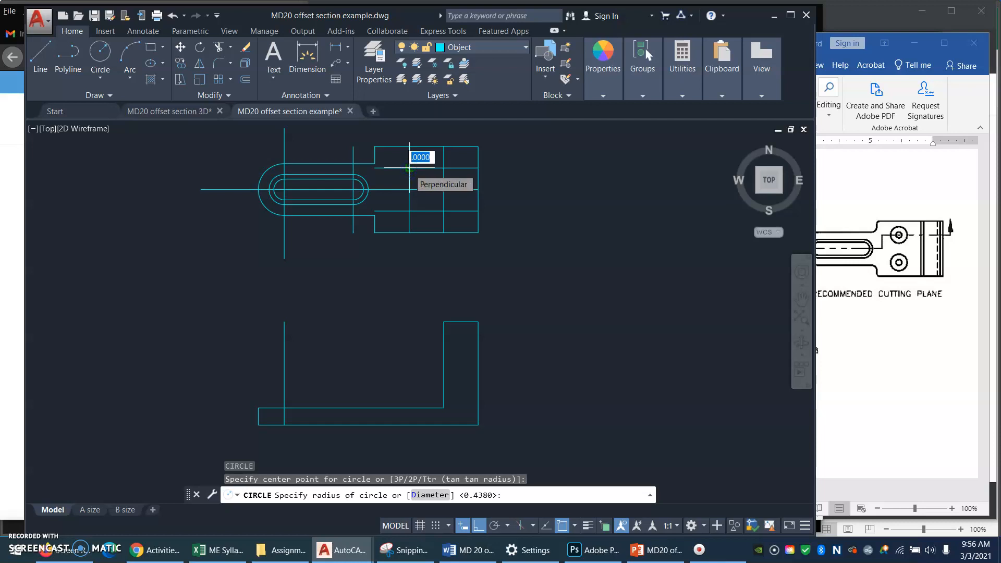
{"action": "type", "text": "d"}
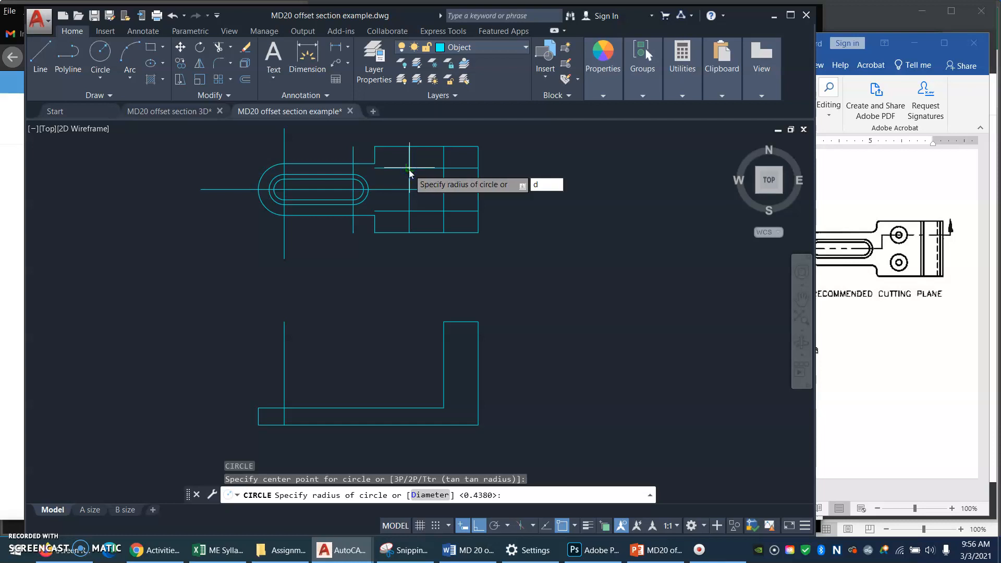
{"action": "key", "text": "Return"}
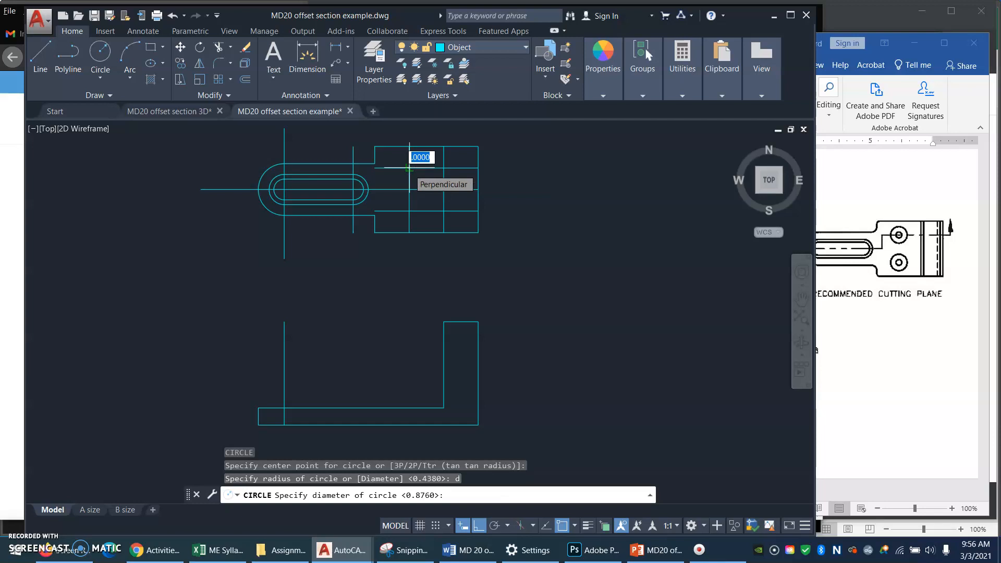
{"action": "type", "text": ".75"}
{"action": "key", "text": "Return"}
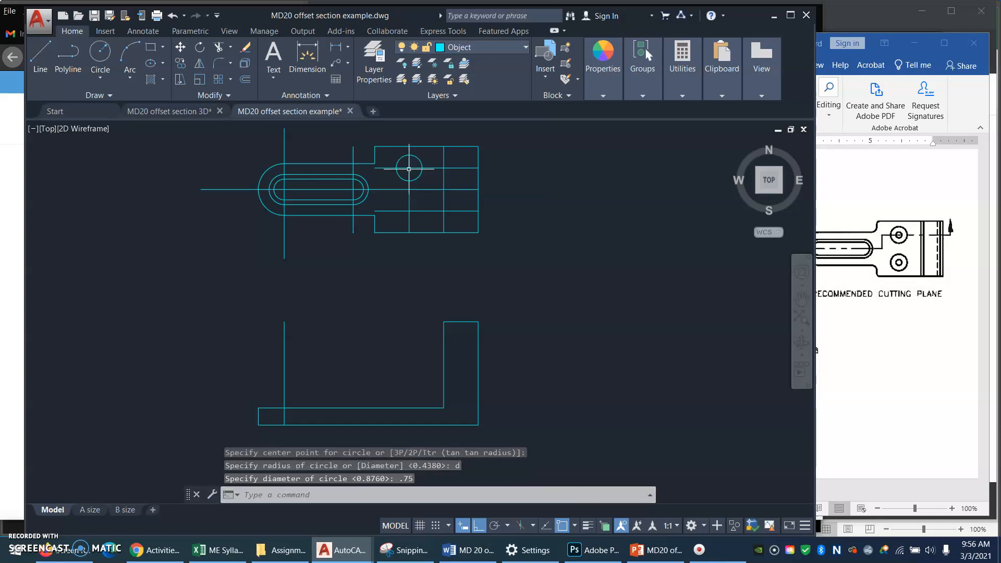
Draw a matching .75 diameter circle at the lower hole's center line intersection, using the Intersection snap for its center
{"action": "type", "text": "c"}
{"action": "key", "text": "Return"}
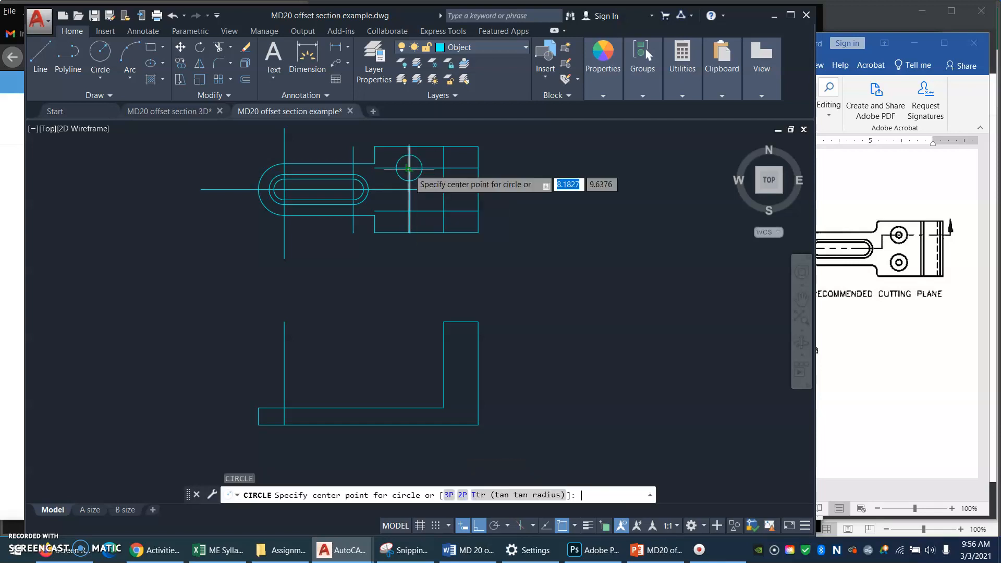
{"action": "right_click", "coordinate": [409, 213], "text": "shift"}
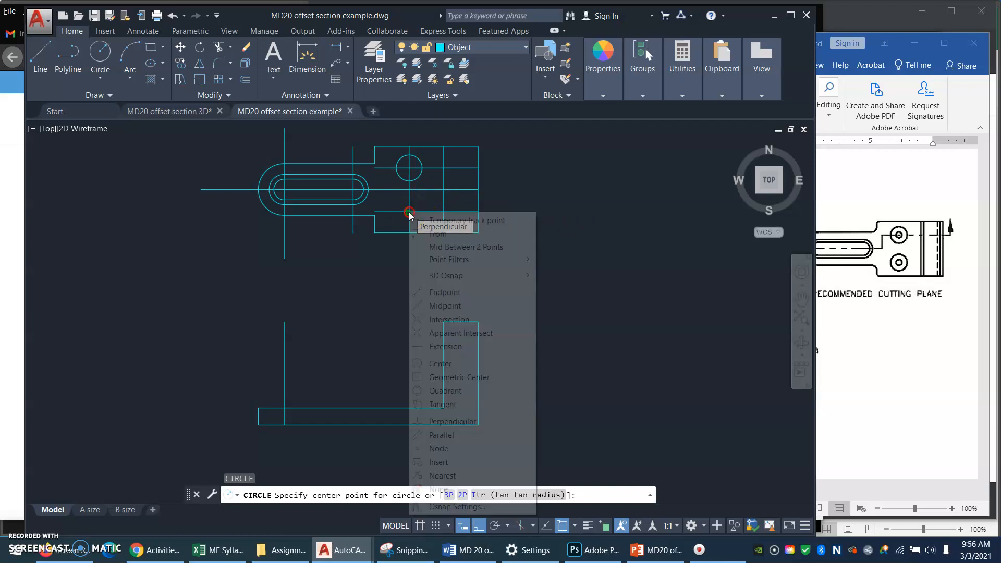
{"action": "left_click", "coordinate": [453, 319]}
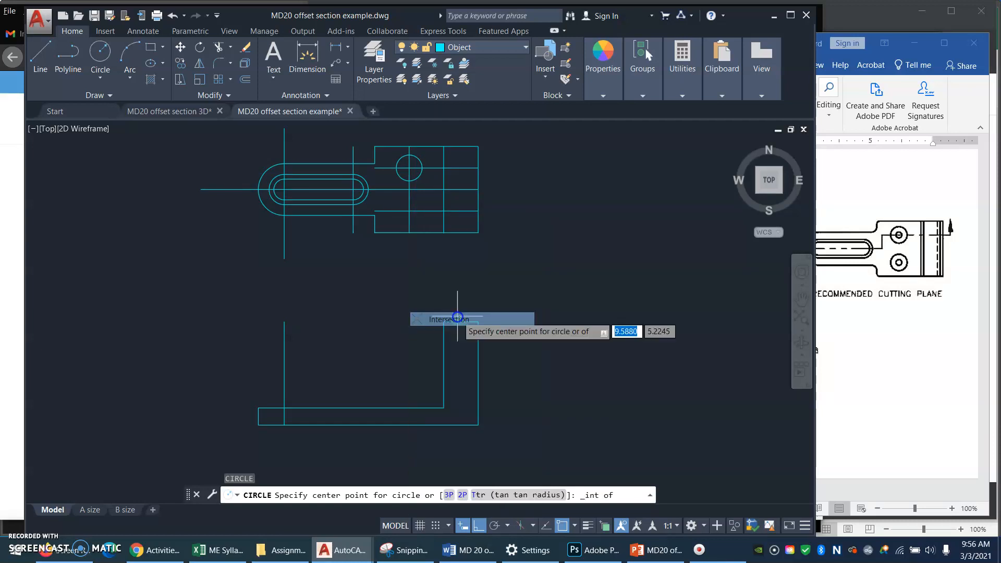
{"action": "left_click", "coordinate": [412, 211]}
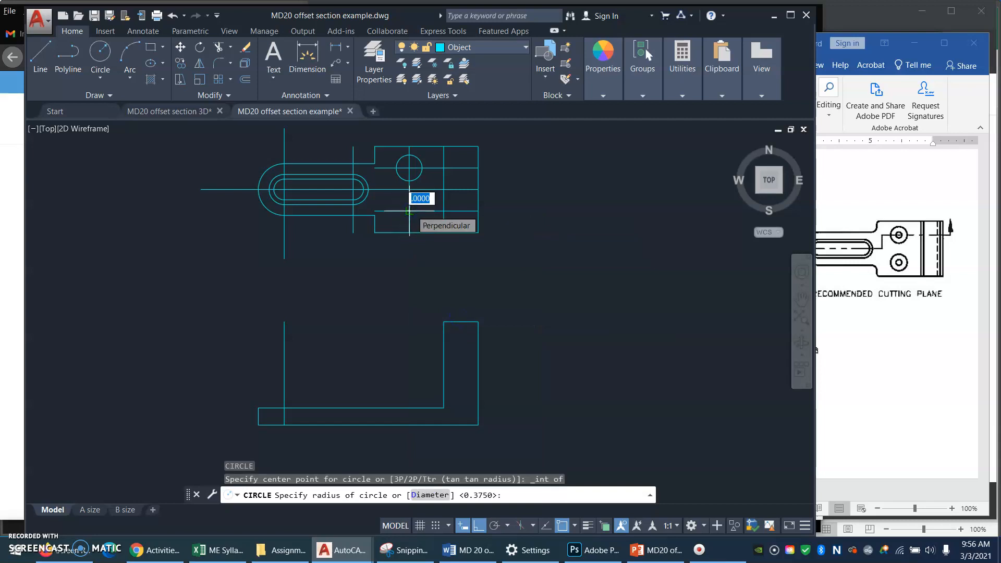
{"action": "key", "text": "Return"}
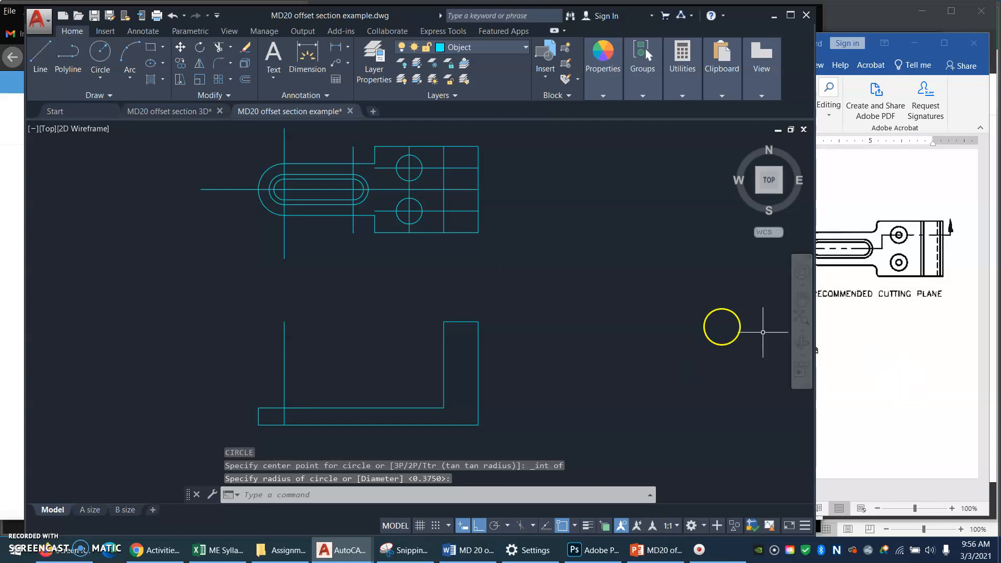
Draw a concentric .25 diameter circle inside the upper counterbore circle
{"action": "key", "text": "Return"}
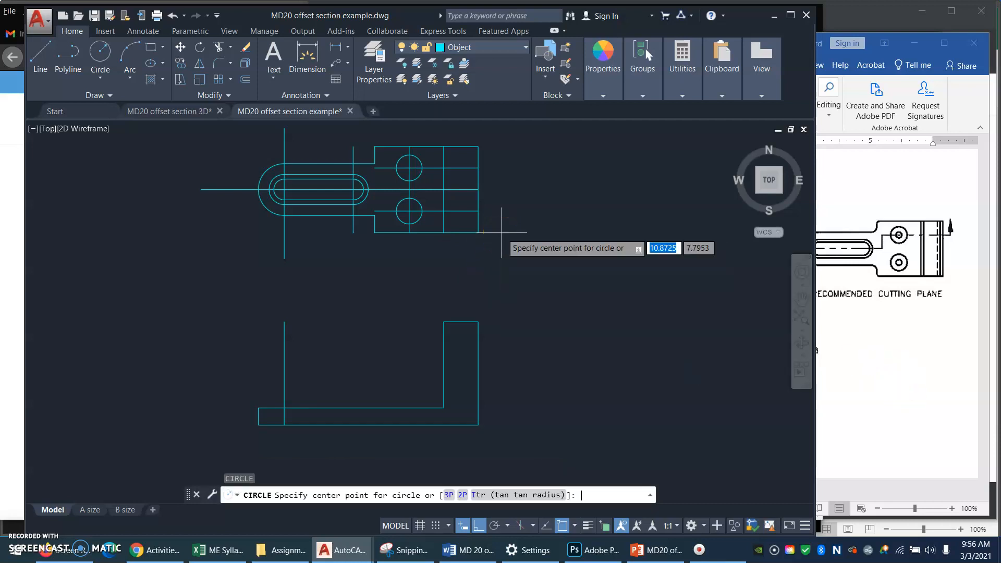
{"action": "left_click", "coordinate": [409, 168]}
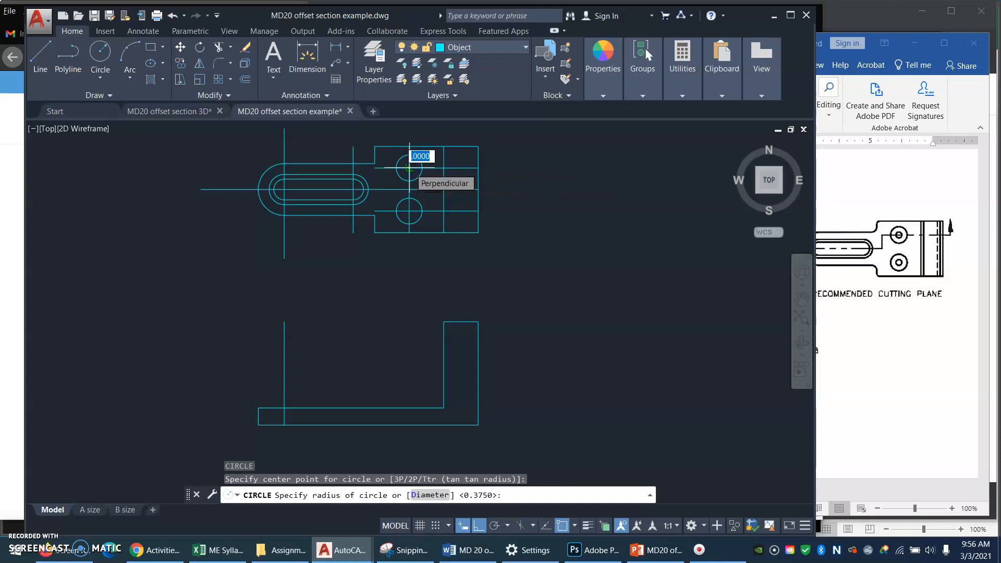
{"action": "type", "text": "d"}
{"action": "key", "text": "Return"}
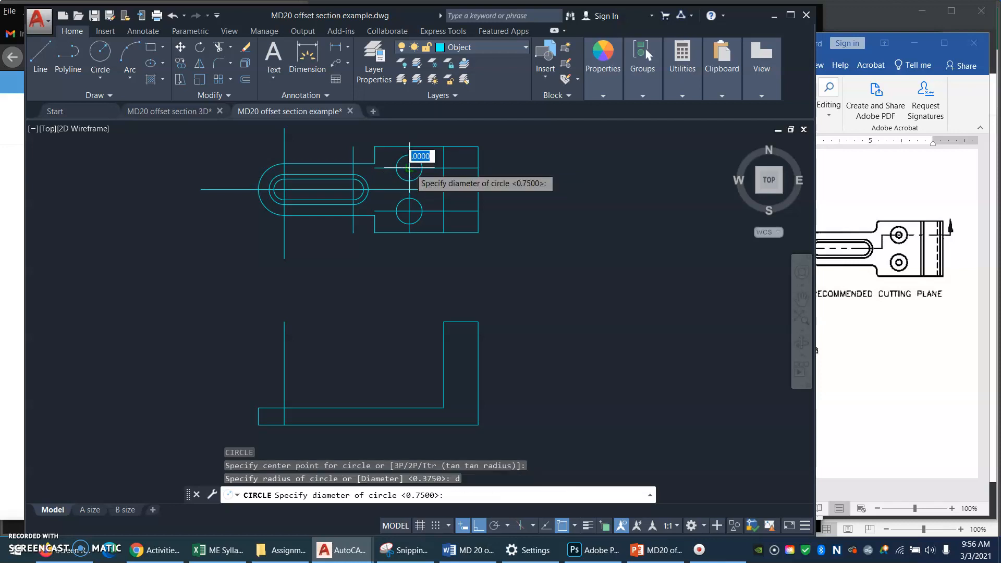
{"action": "type", "text": "."}
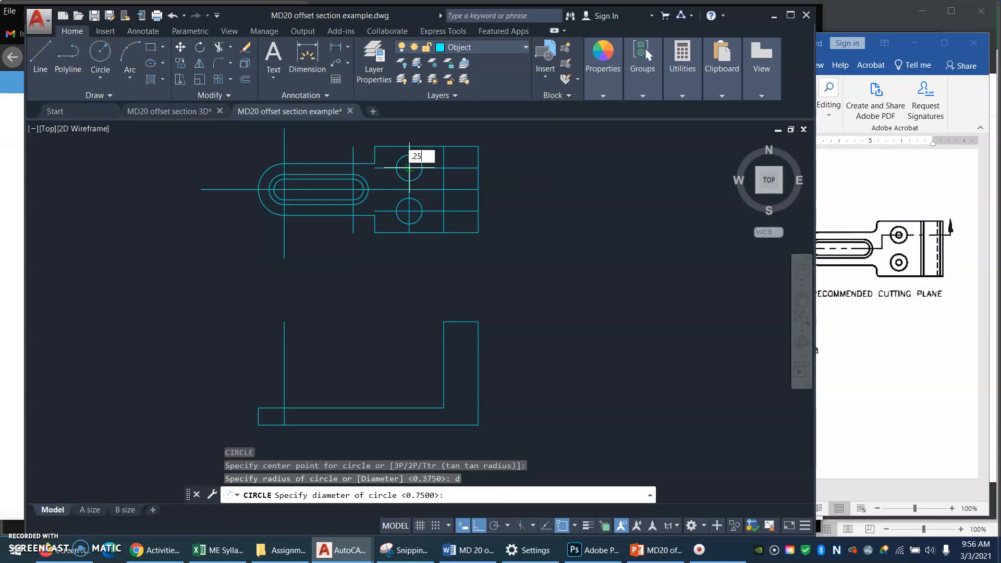
{"action": "type", "text": "25"}
{"action": "key", "text": "Return"}
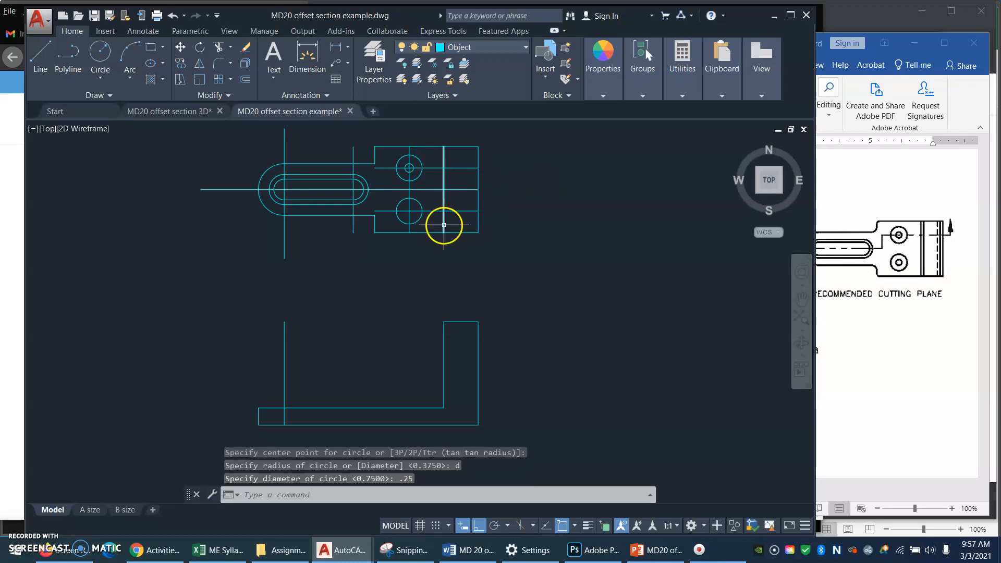
Consult the reference drawing and add a concentric circle of 0.125 radius inside the lower counterbore circle
{"action": "left_click", "coordinate": [887, 370]}
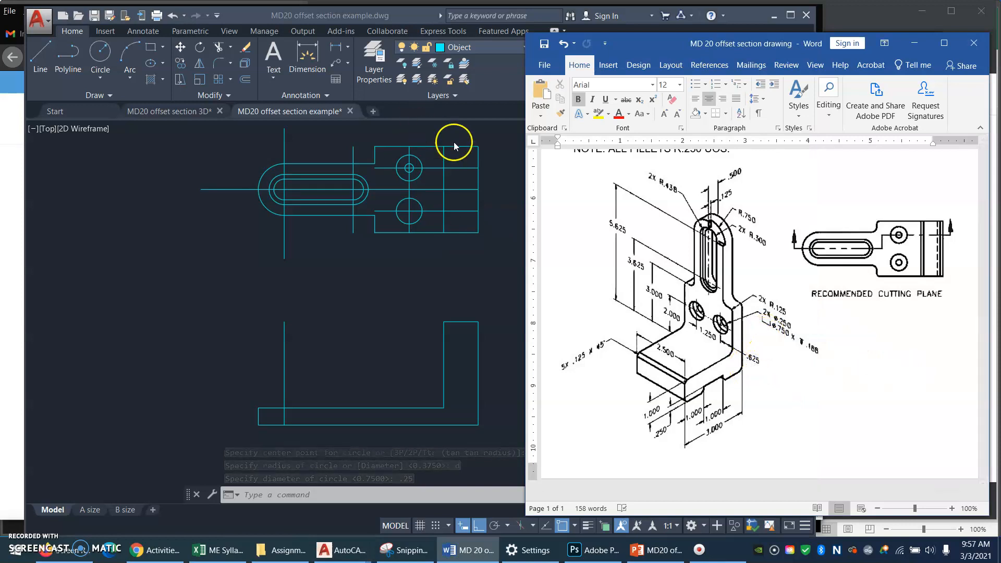
{"action": "left_click", "coordinate": [505, 77]}
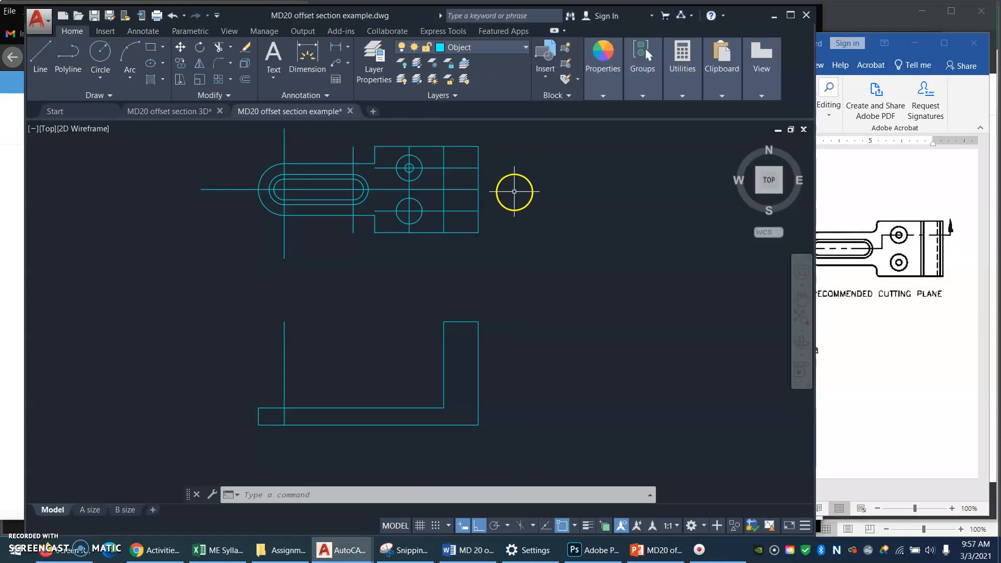
{"action": "type", "text": "c"}
{"action": "key", "text": "Return"}
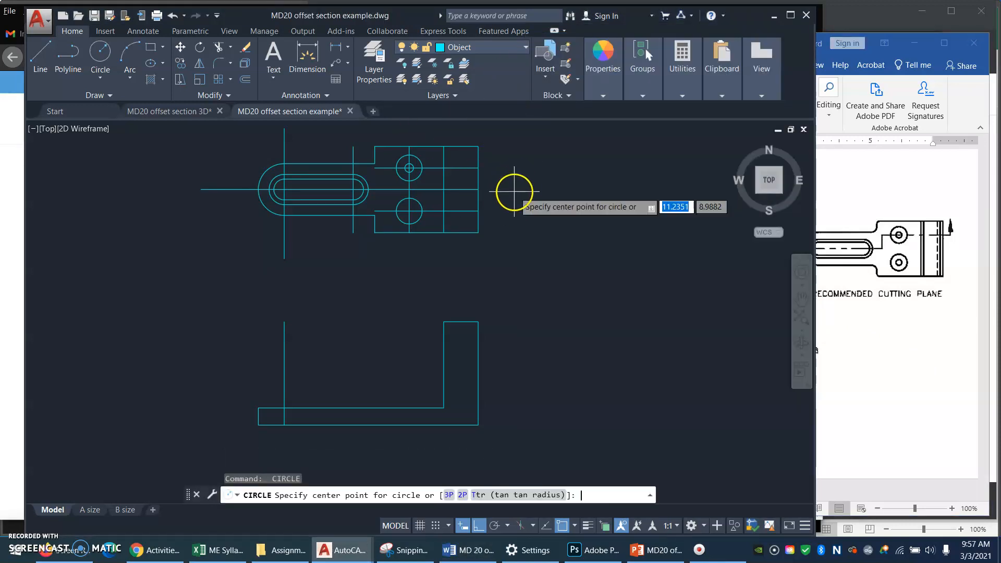
{"action": "left_click", "coordinate": [410, 211]}
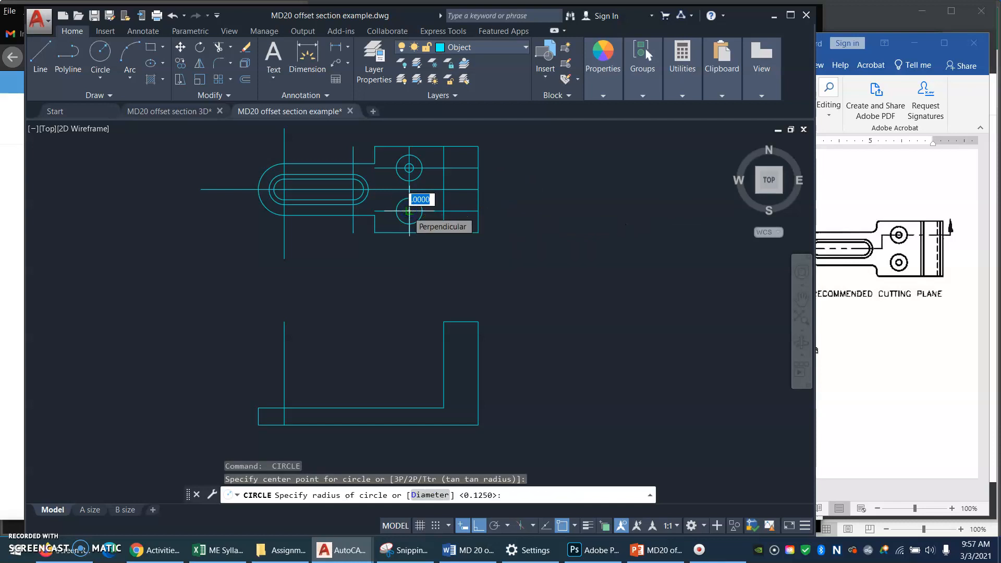
{"action": "key", "text": "Return"}
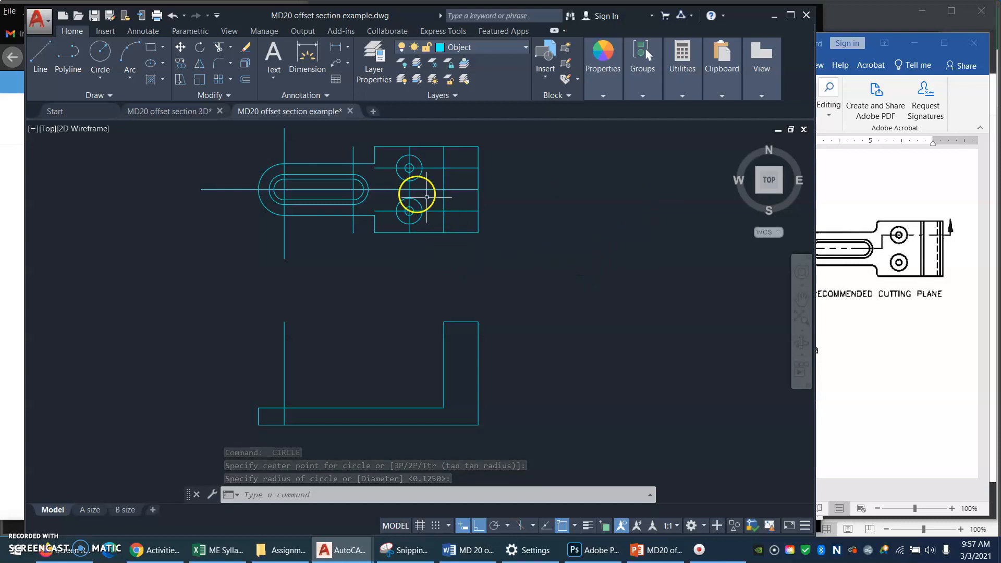
{"action": "type", "text": "l"}
{"action": "key", "text": "Return"}
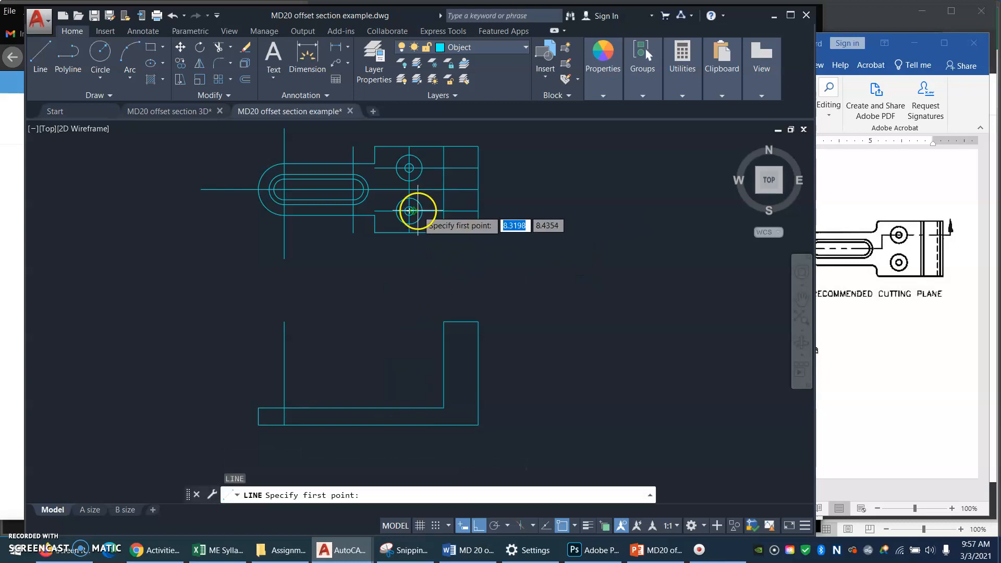
{"action": "left_click", "coordinate": [422, 211]}
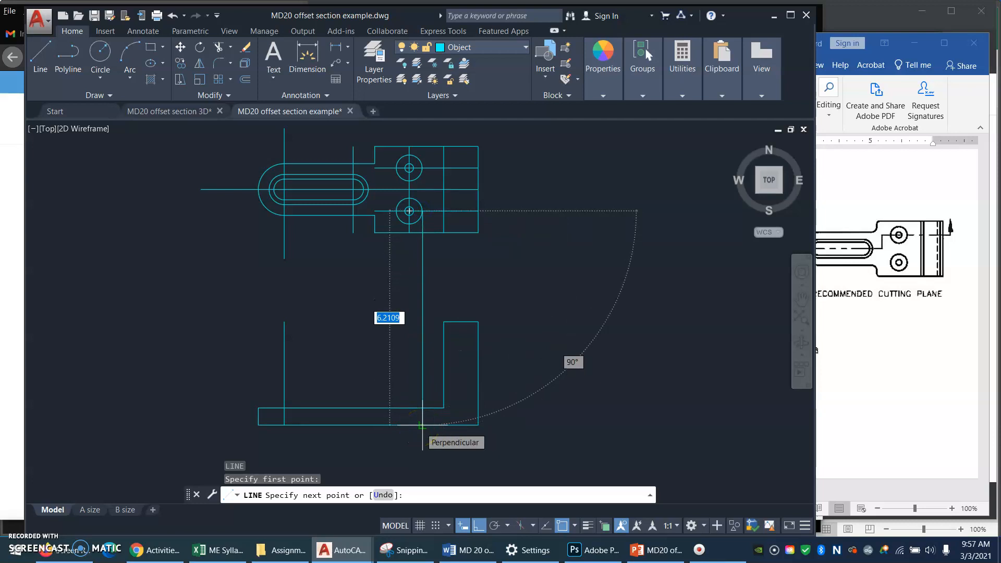
{"action": "key", "text": "Escape"}
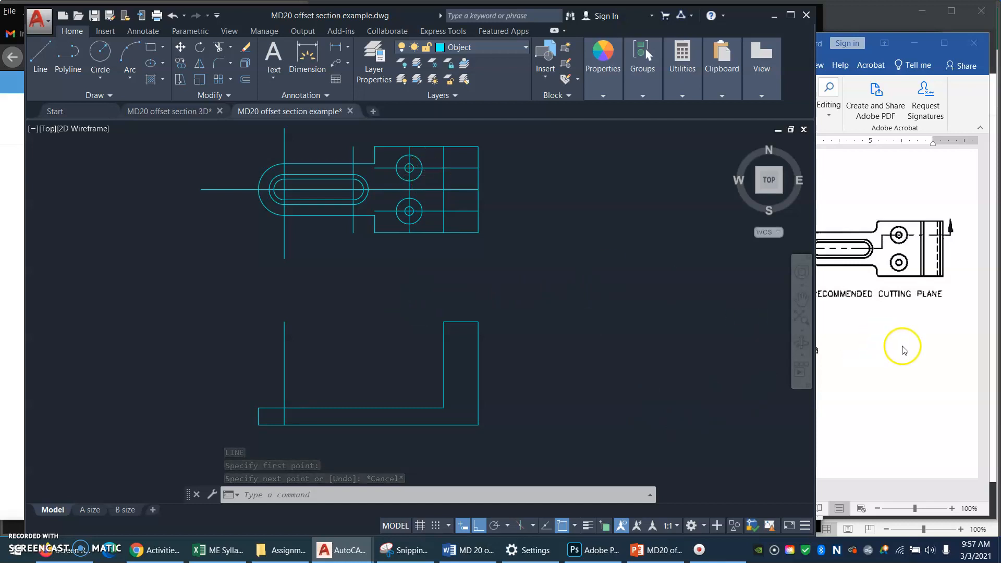
Check the notch dimensions in the reference drawing and offset the front view's outer right vertical edge .25 inward
{"action": "left_click", "coordinate": [931, 356]}
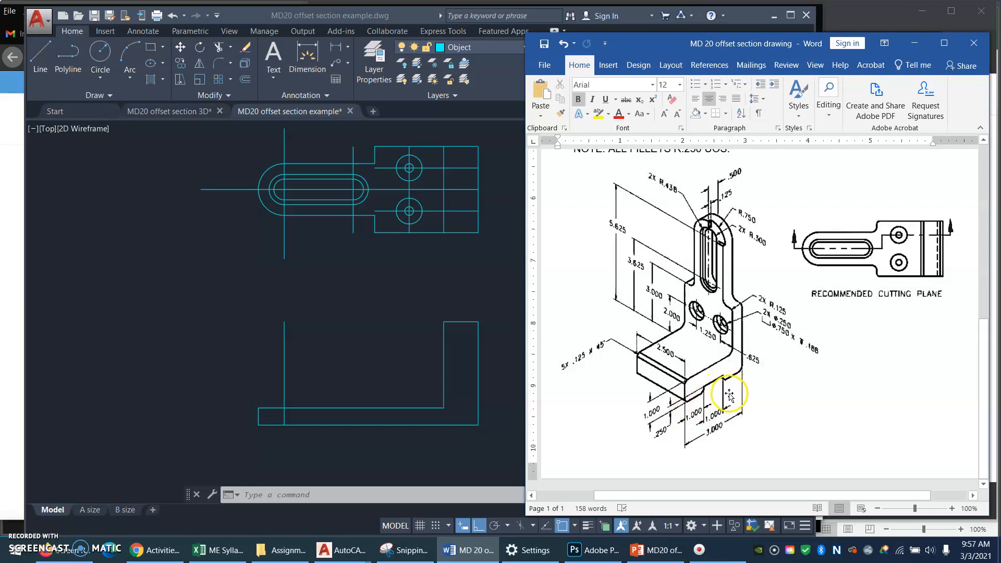
{"action": "left_click", "coordinate": [498, 340]}
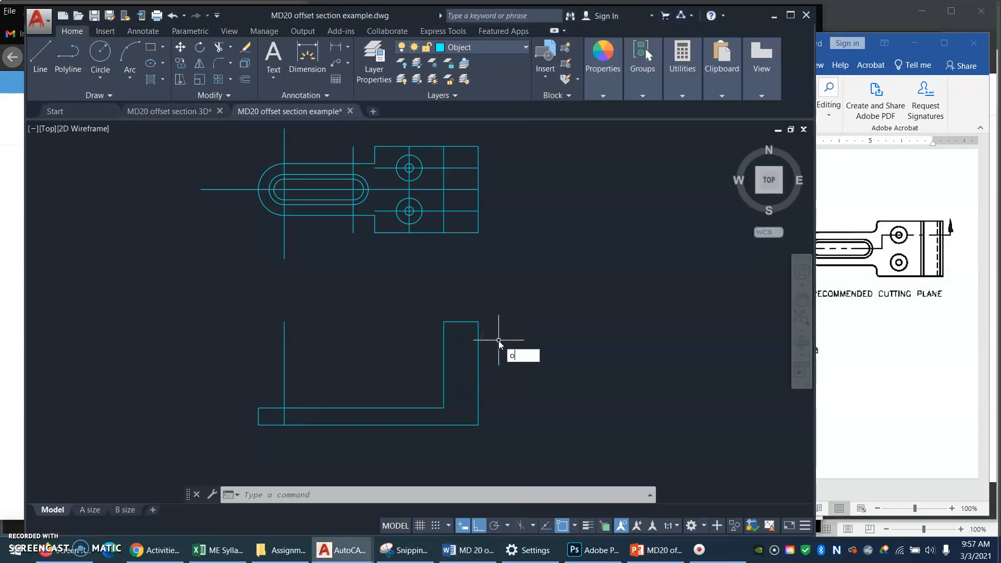
{"action": "type", "text": "o"}
{"action": "key", "text": "Return"}
{"action": "type", "text": ".25"}
{"action": "key", "text": "Return"}
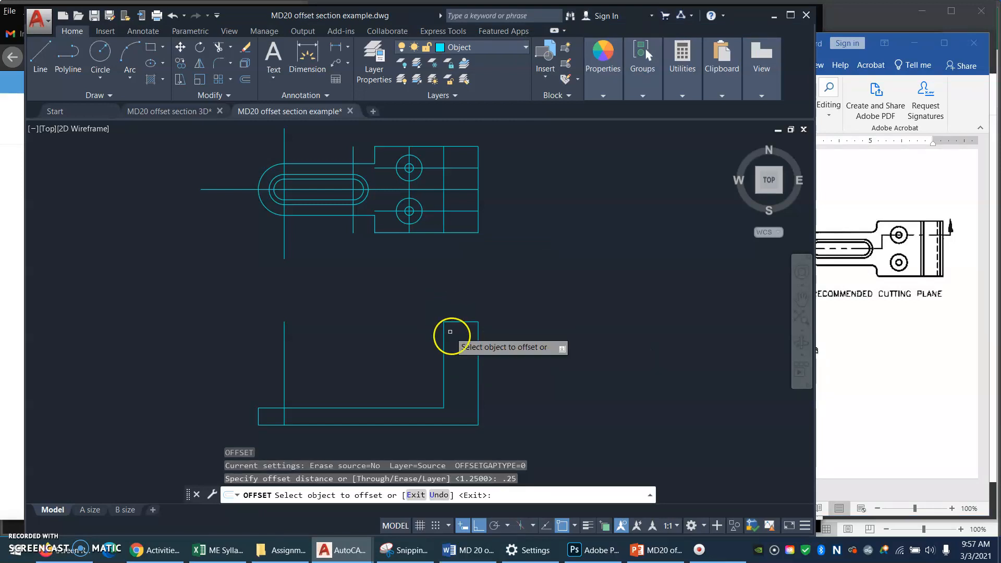
{"action": "left_click", "coordinate": [478, 339]}
{"action": "left_click", "coordinate": [461, 350]}
{"action": "key", "text": "Return"}
Offset the top edge of the front view's upright leg down by 1, and offset that copy down by 1 again
{"action": "key", "text": "Return"}
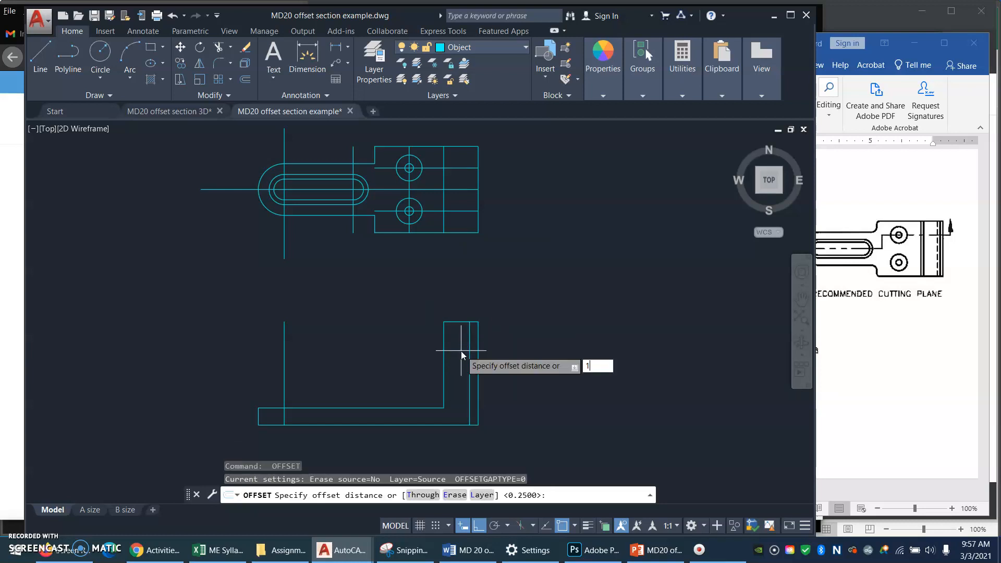
{"action": "key", "text": "Return"}
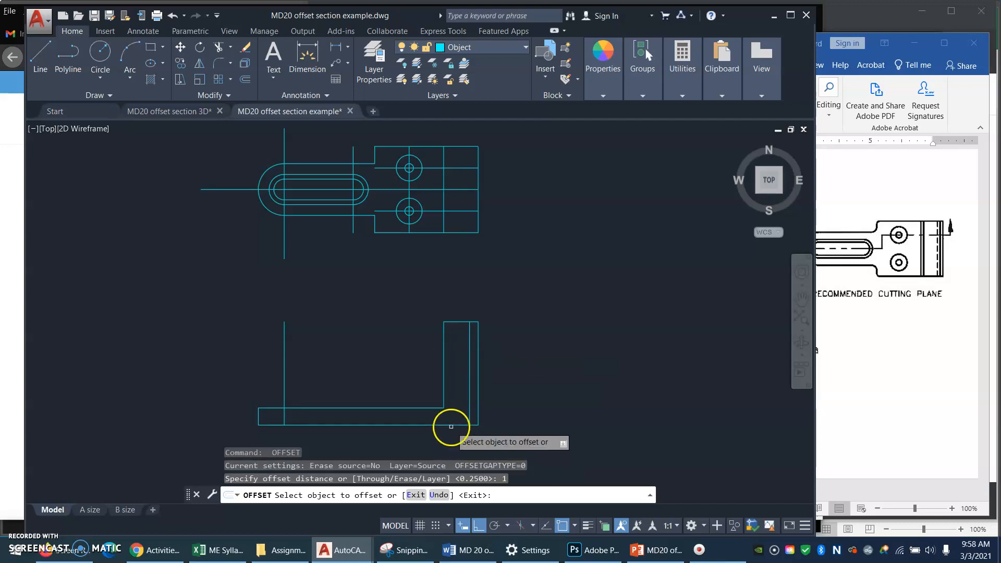
{"action": "left_click", "coordinate": [451, 324]}
{"action": "left_click", "coordinate": [452, 341]}
{"action": "left_click", "coordinate": [456, 357]}
{"action": "left_click", "coordinate": [456, 383]}
{"action": "key", "text": "Return"}
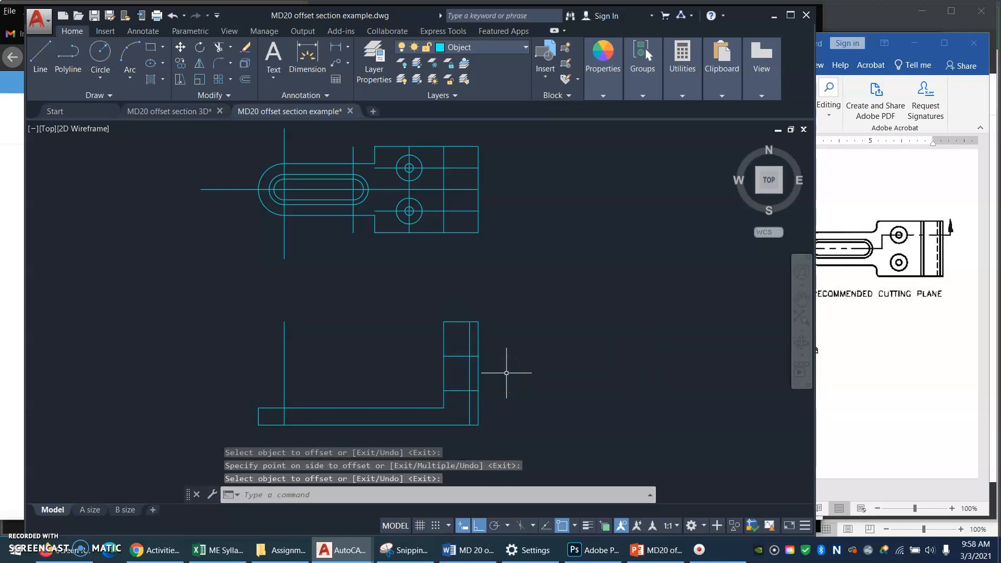
{"action": "type", "text": "tr"}
{"action": "key", "text": "Return"}
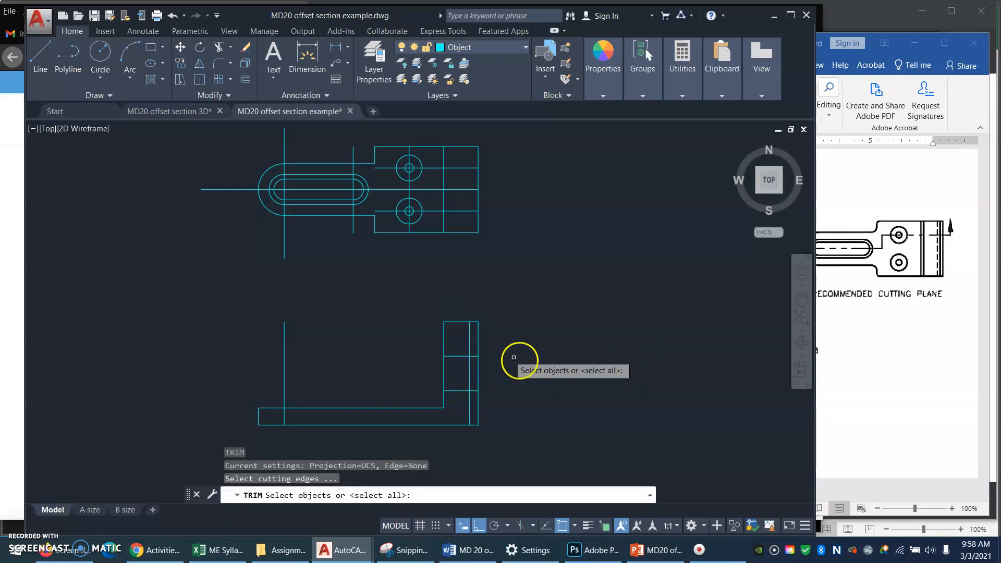
{"action": "left_click", "coordinate": [468, 331]}
{"action": "key", "text": "Escape"}
{"action": "key", "text": "Escape"}
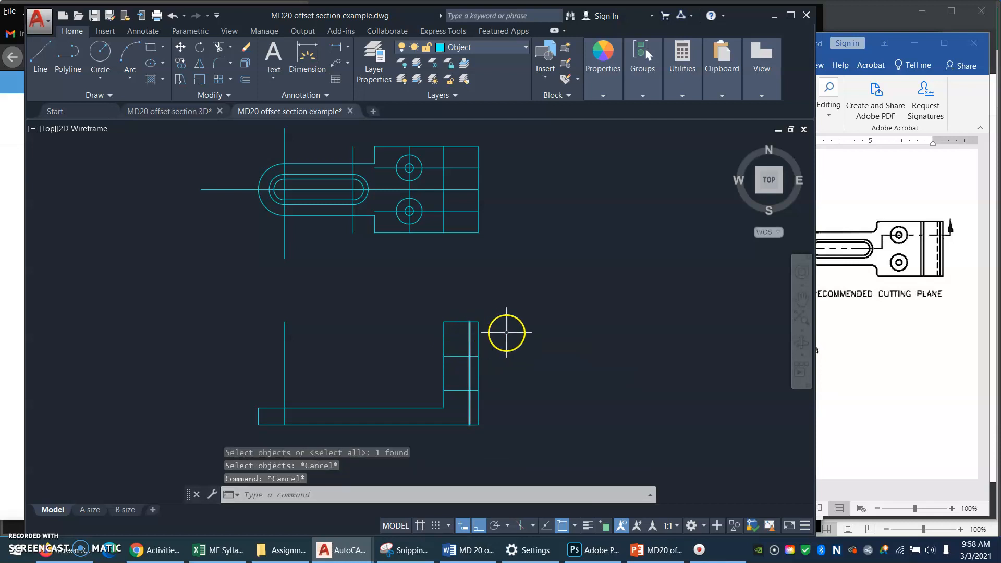
Trim the offset lines and the outer edge between them to leave a rectangular notch in the upright leg's right side
{"action": "key", "text": "Return"}
{"action": "key", "text": "Return"}
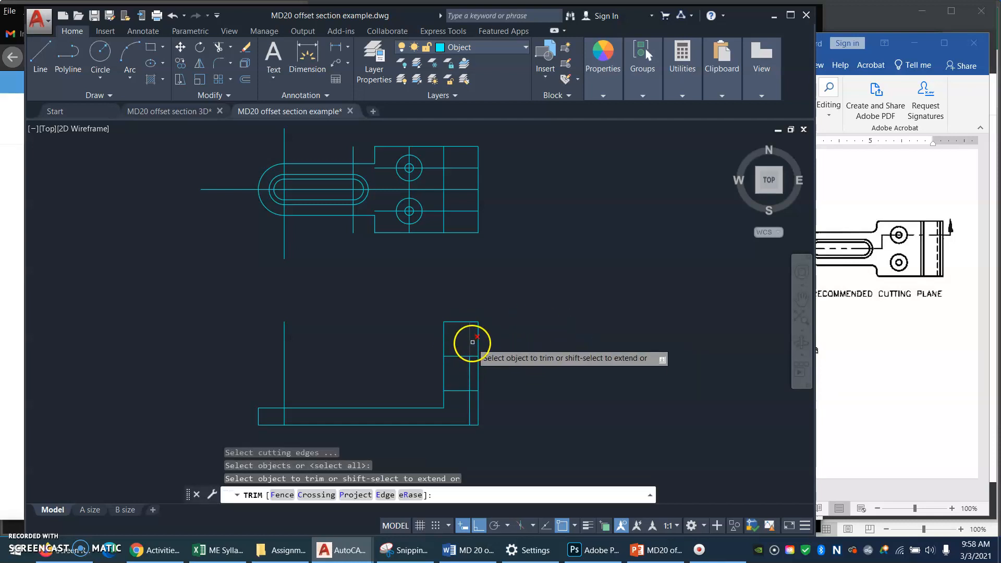
{"action": "left_click", "coordinate": [468, 338]}
{"action": "left_click", "coordinate": [454, 357]}
{"action": "left_click", "coordinate": [458, 391]}
{"action": "left_click", "coordinate": [468, 402]}
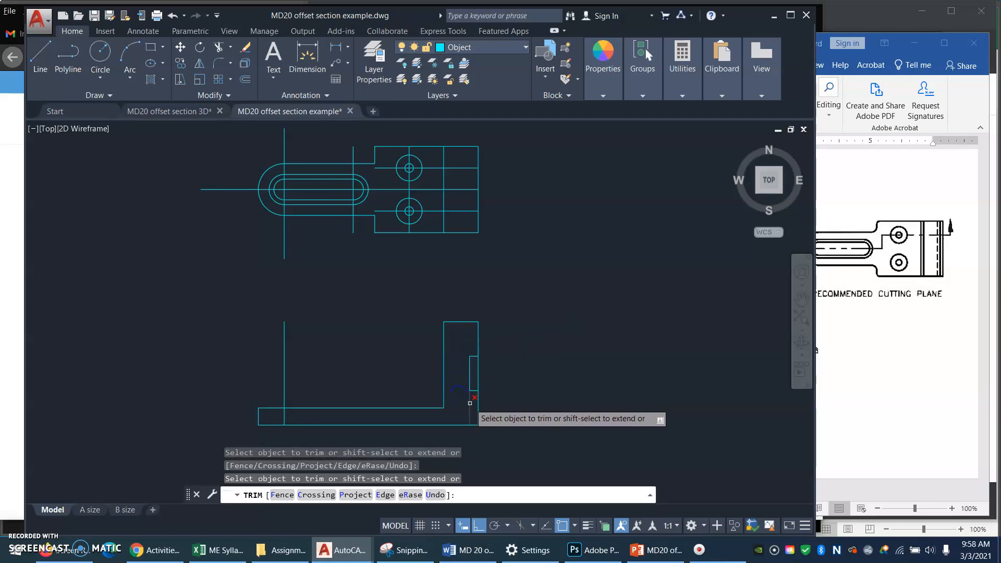
{"action": "left_click", "coordinate": [476, 368]}
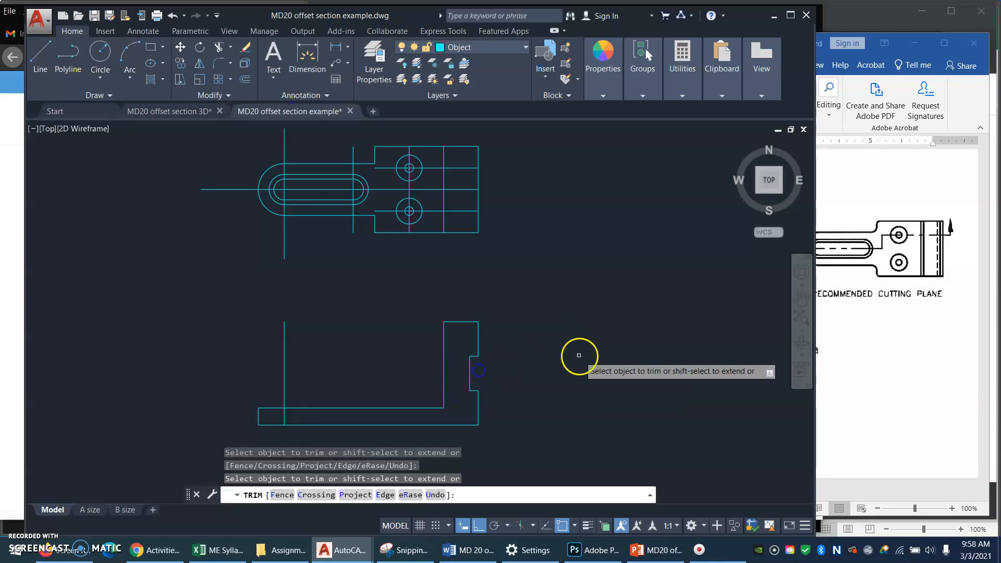
{"action": "key", "text": "Return"}
Check the chamfer size in the reference drawing and chamfer the upright leg's top left corner with both distances at .125
{"action": "left_click", "coordinate": [894, 385]}
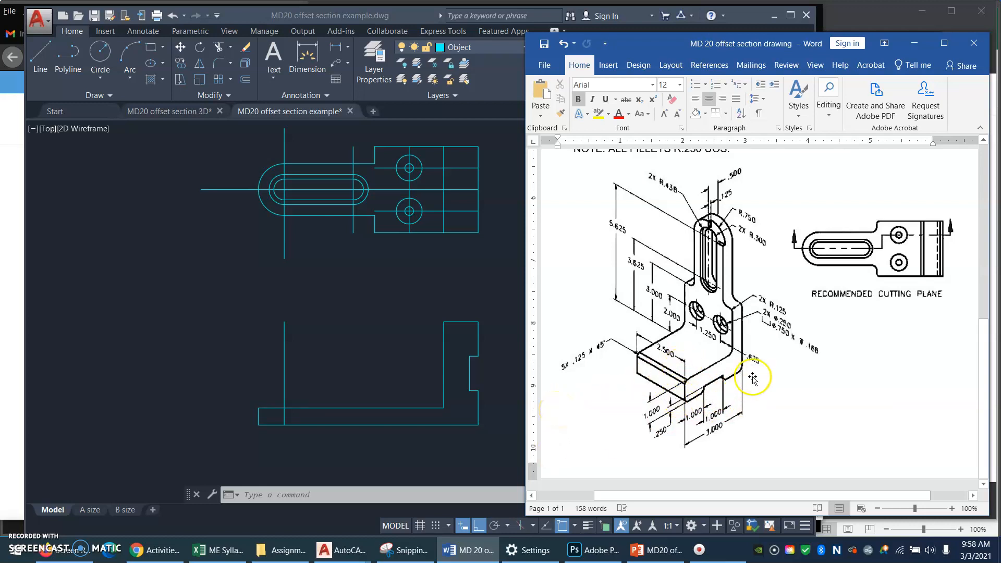
{"action": "left_click", "coordinate": [490, 284]}
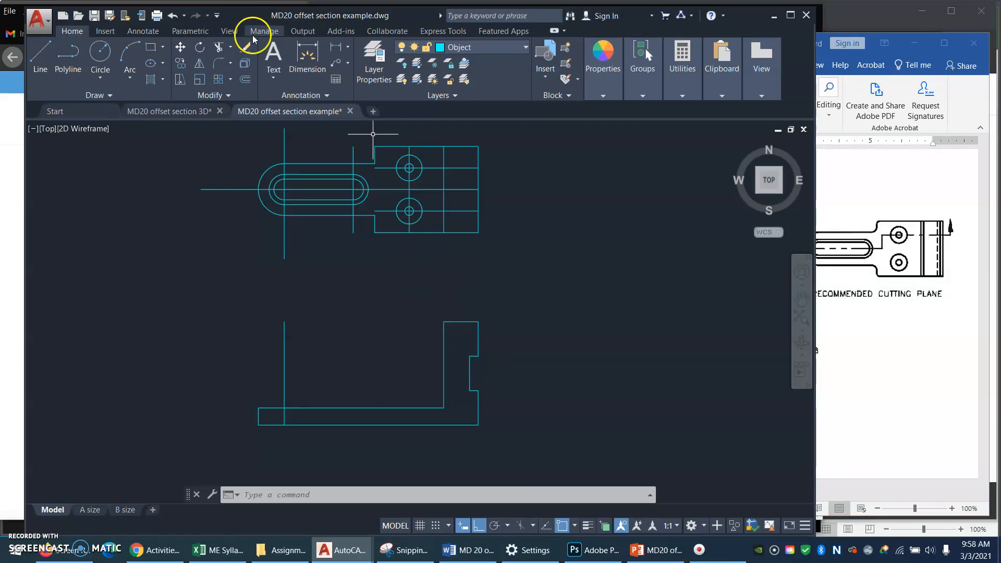
{"action": "left_click", "coordinate": [230, 63]}
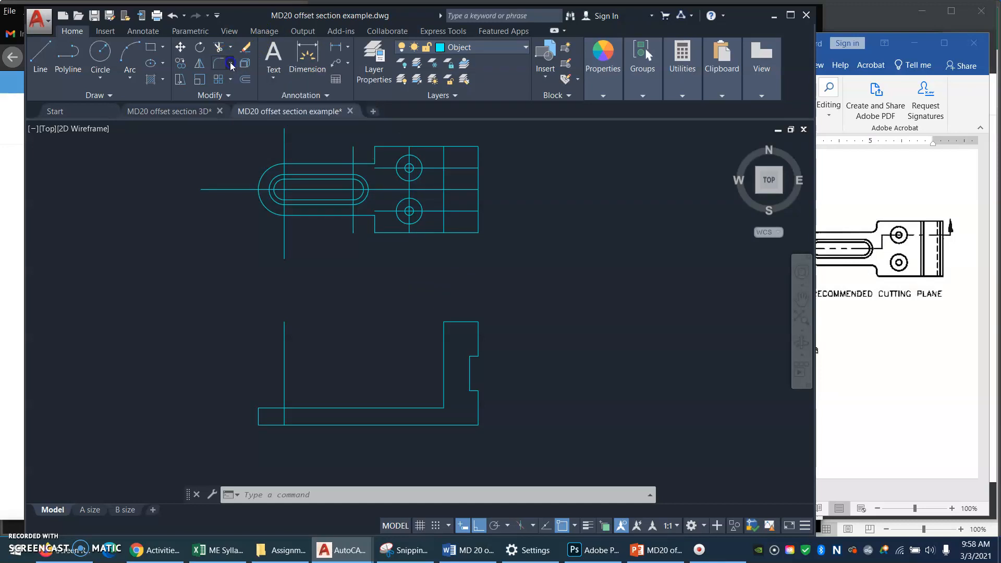
{"action": "left_click", "coordinate": [252, 111]}
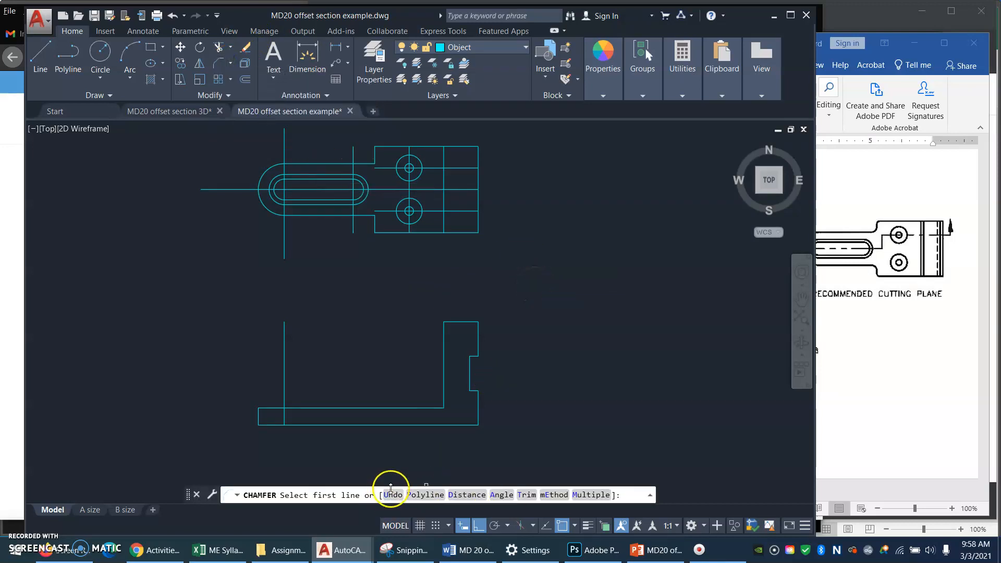
{"action": "left_click", "coordinate": [466, 494]}
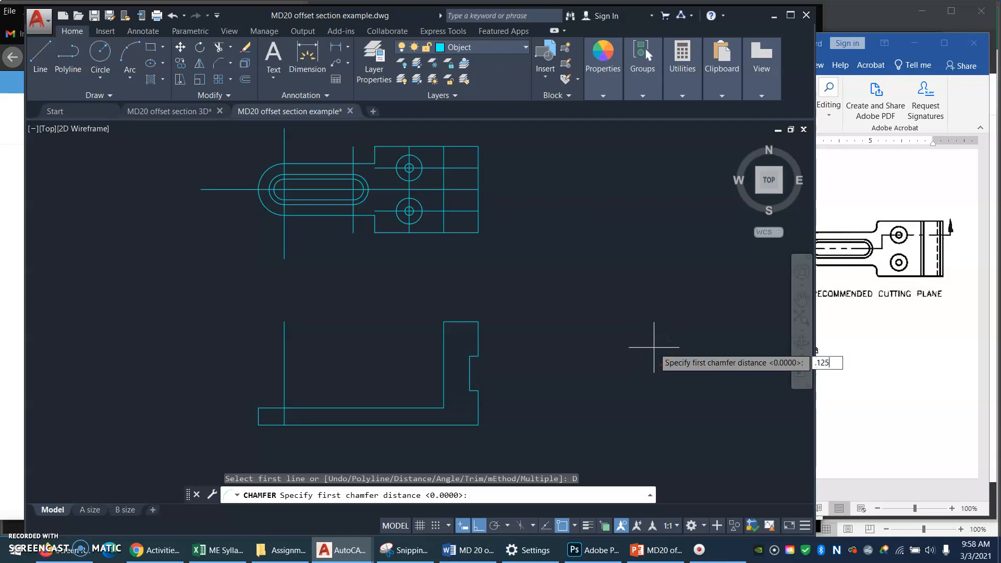
{"action": "key", "text": "Return"}
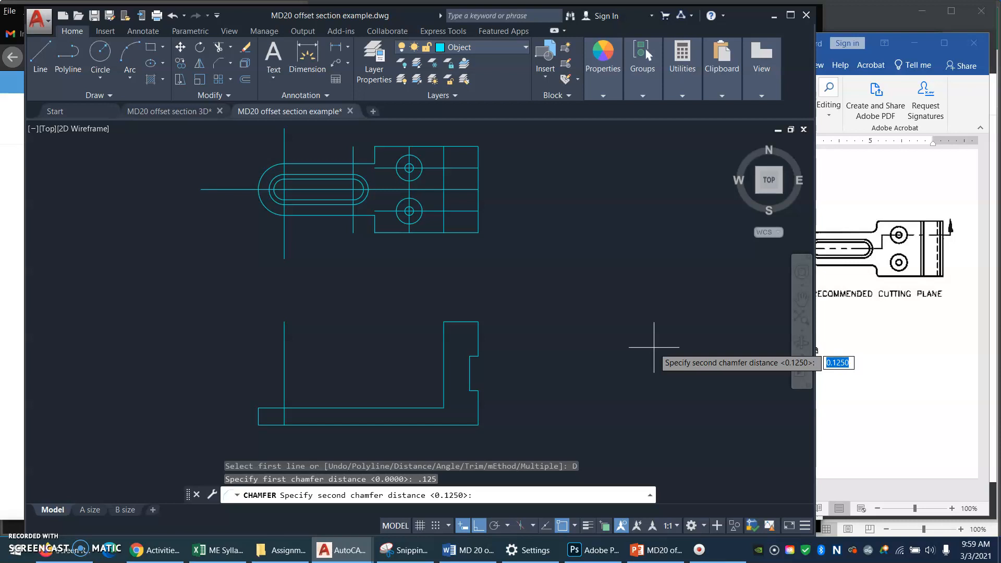
{"action": "key", "text": "Return"}
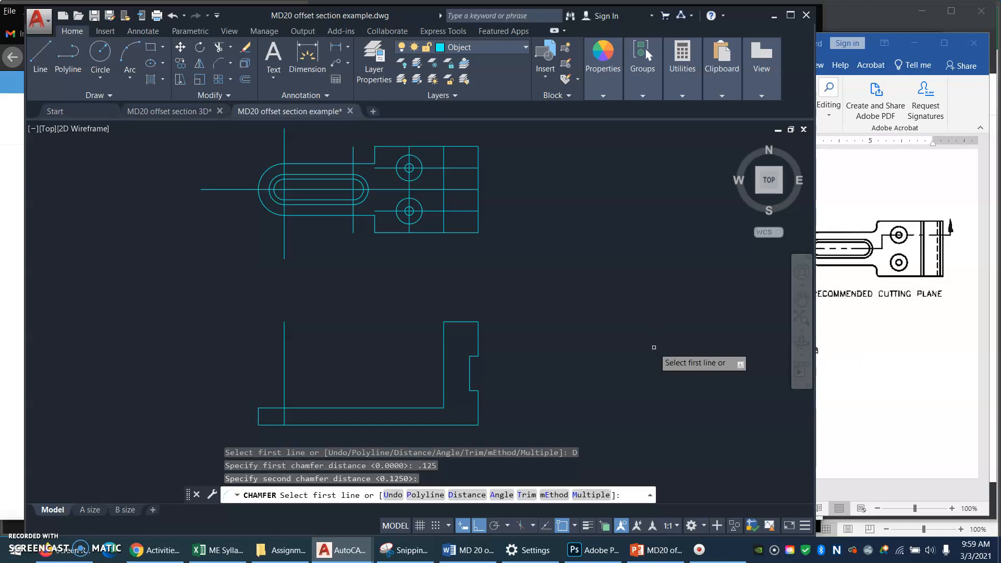
{"action": "left_click", "coordinate": [445, 334]}
{"action": "left_click", "coordinate": [457, 322]}
Chamfer the upright leg's top right corner with the same .125 distances
{"action": "type", "text": "cha"}
{"action": "key", "text": "Return"}
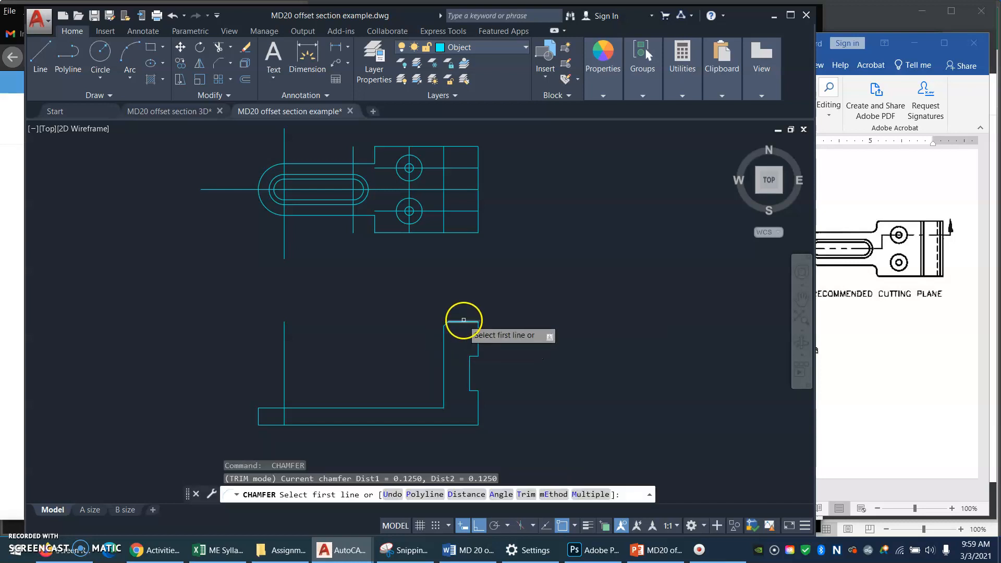
{"action": "left_click", "coordinate": [463, 320]}
{"action": "left_click", "coordinate": [480, 334]}
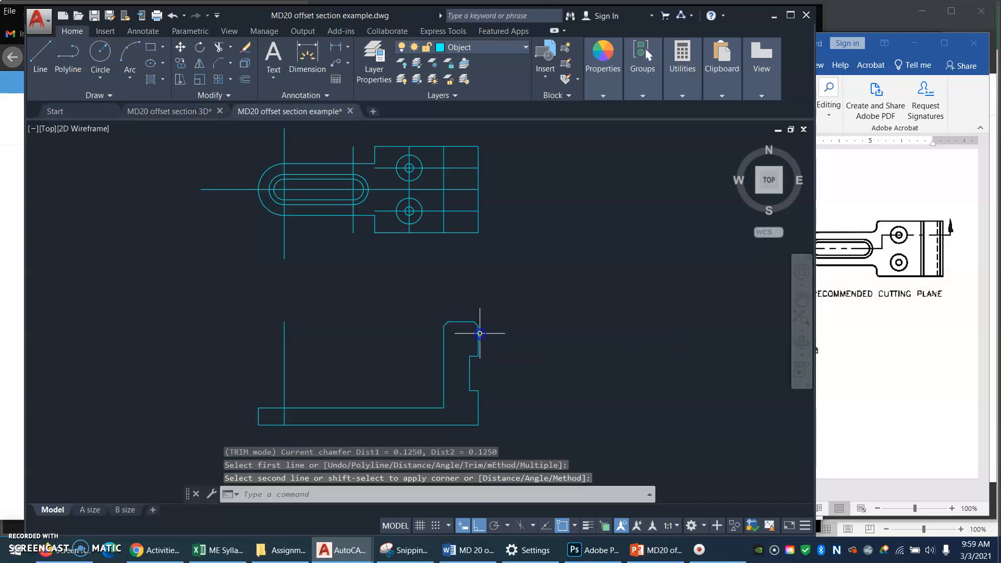
Chamfer the two outer corners of the notch, above and below the opening, with the same .125 distances
{"action": "key", "text": "Return"}
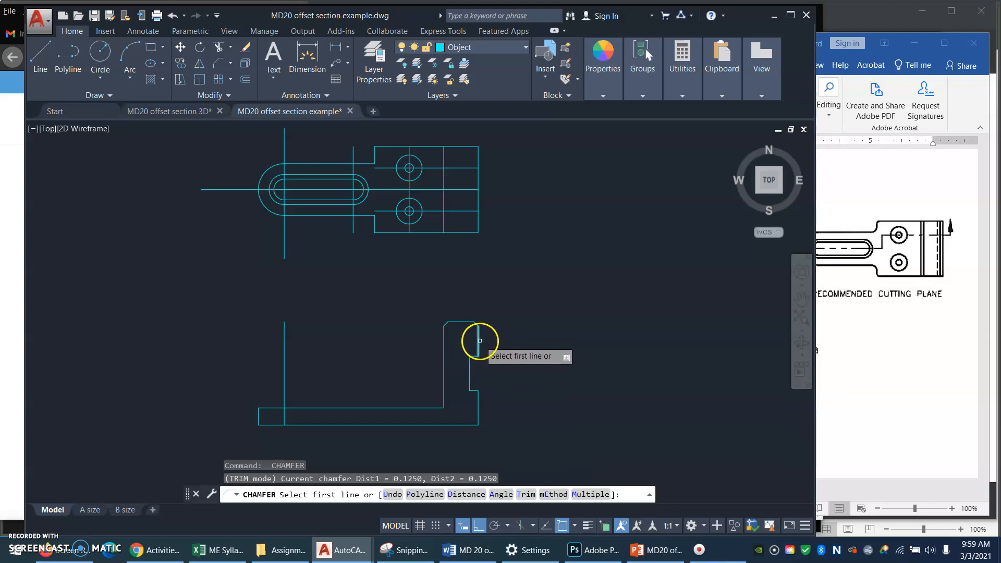
{"action": "left_click", "coordinate": [479, 341]}
{"action": "left_click", "coordinate": [474, 360]}
{"action": "key", "text": "Return"}
{"action": "left_click", "coordinate": [473, 389]}
{"action": "left_click", "coordinate": [476, 404]}
Chamfer the front view's bottom right corner with the same .125 distances
{"action": "key", "text": "Return"}
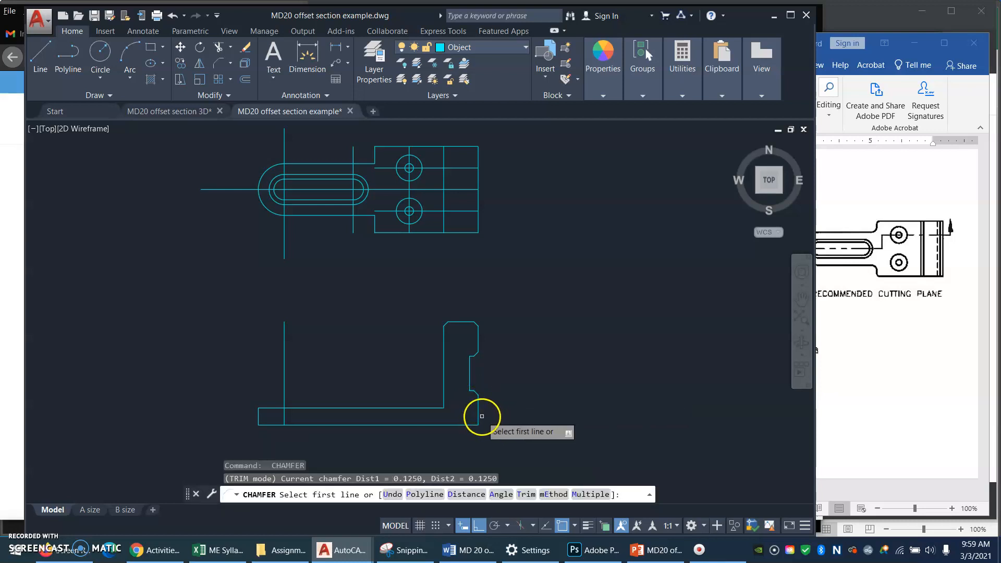
{"action": "left_click", "coordinate": [476, 413]}
{"action": "left_click", "coordinate": [454, 424]}
{"action": "key", "text": "Return"}
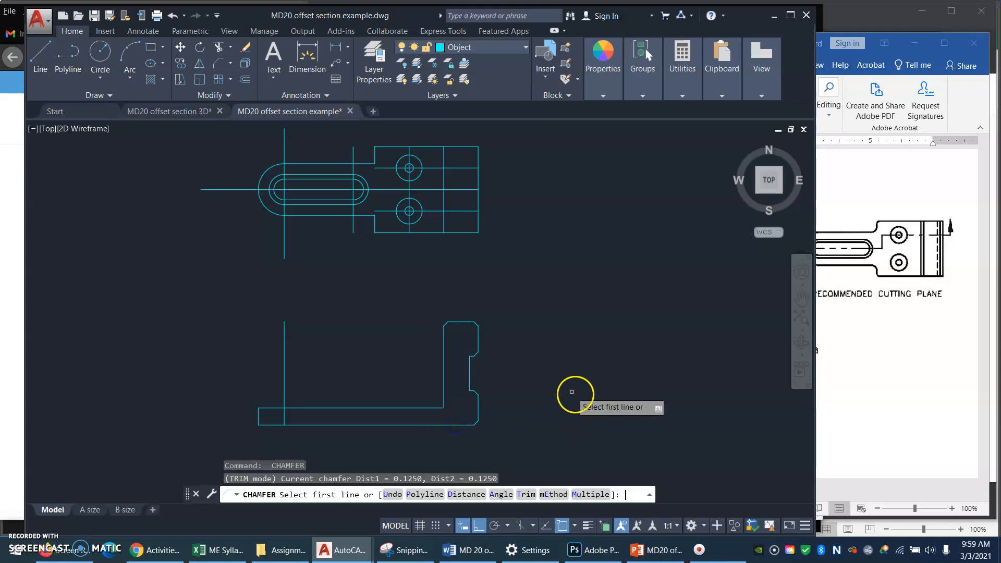
Check the fillet note in the reference drawing and fillet the top view's upper inside corner between arm and plate with radius .25
{"action": "left_click", "coordinate": [943, 400]}
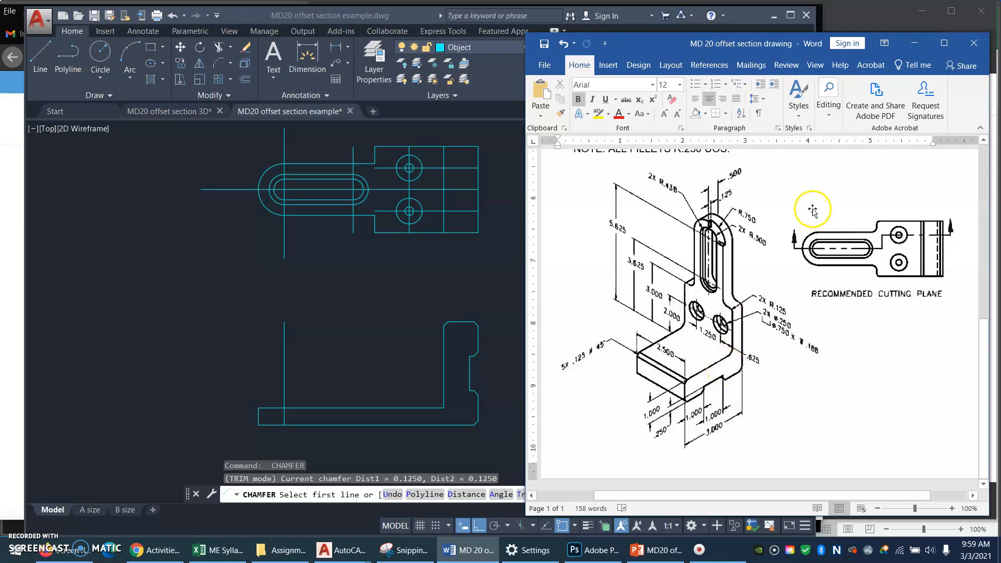
{"action": "left_click", "coordinate": [983, 141]}
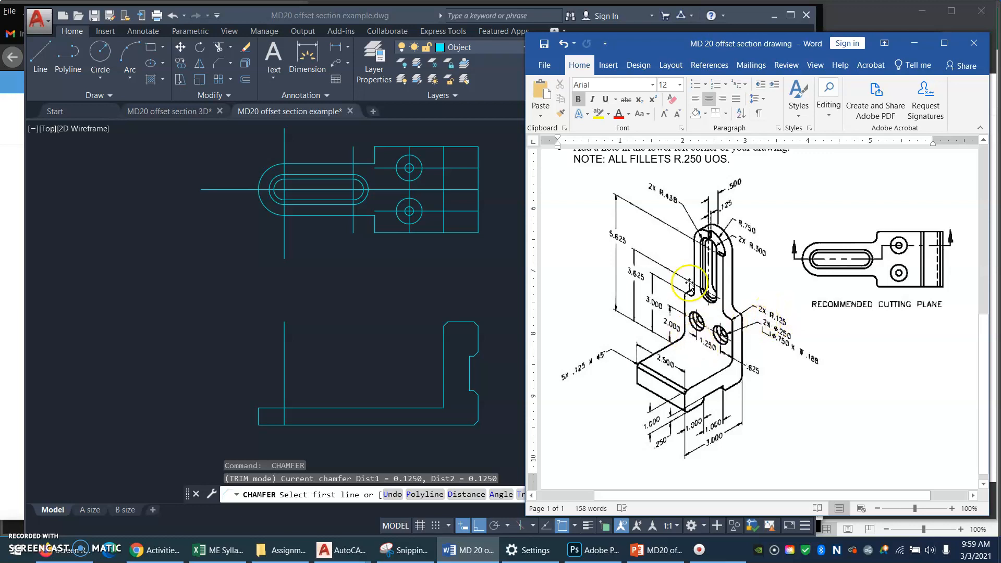
{"action": "left_click", "coordinate": [386, 298]}
{"action": "key", "text": "Escape"}
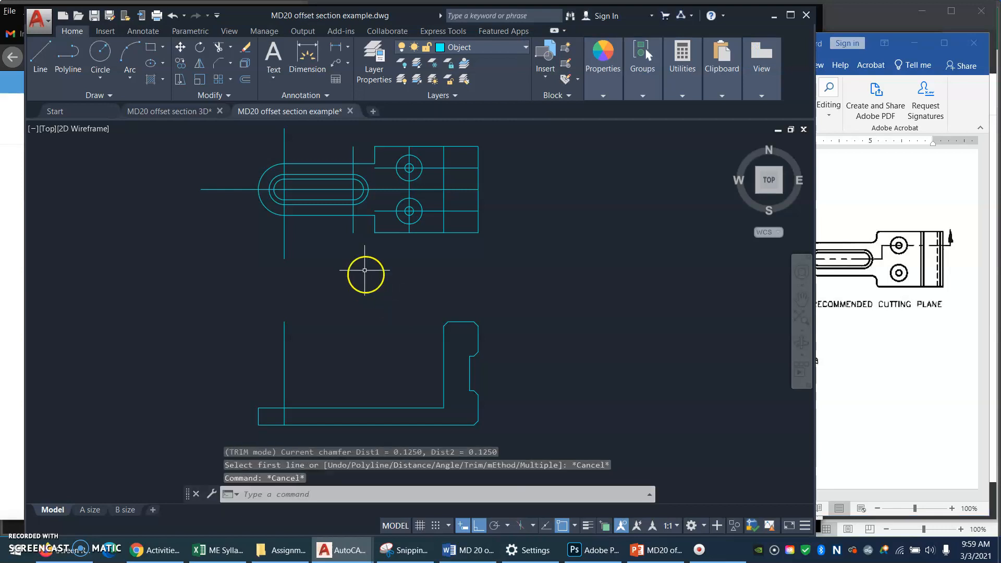
{"action": "left_click", "coordinate": [230, 62]}
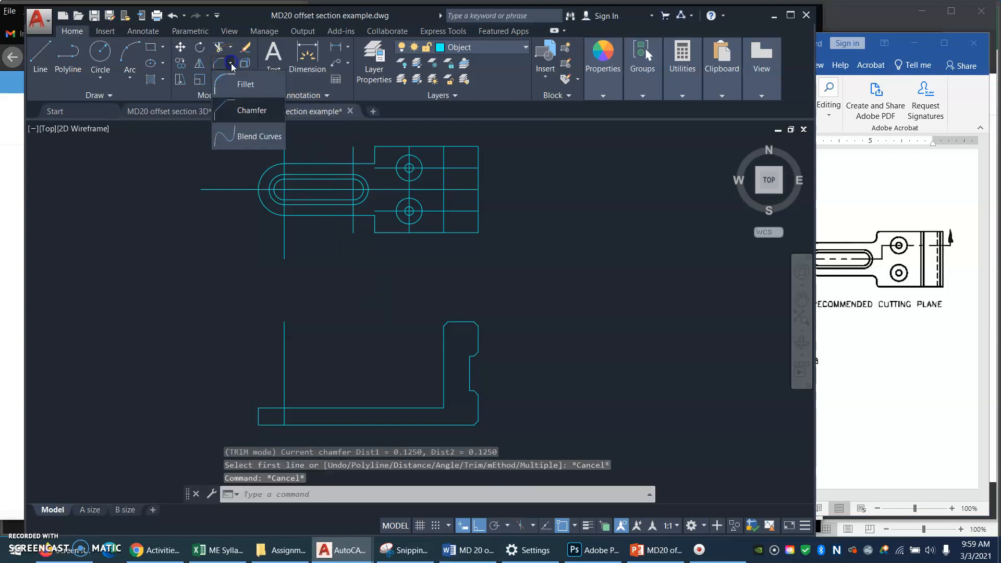
{"action": "left_click", "coordinate": [241, 84]}
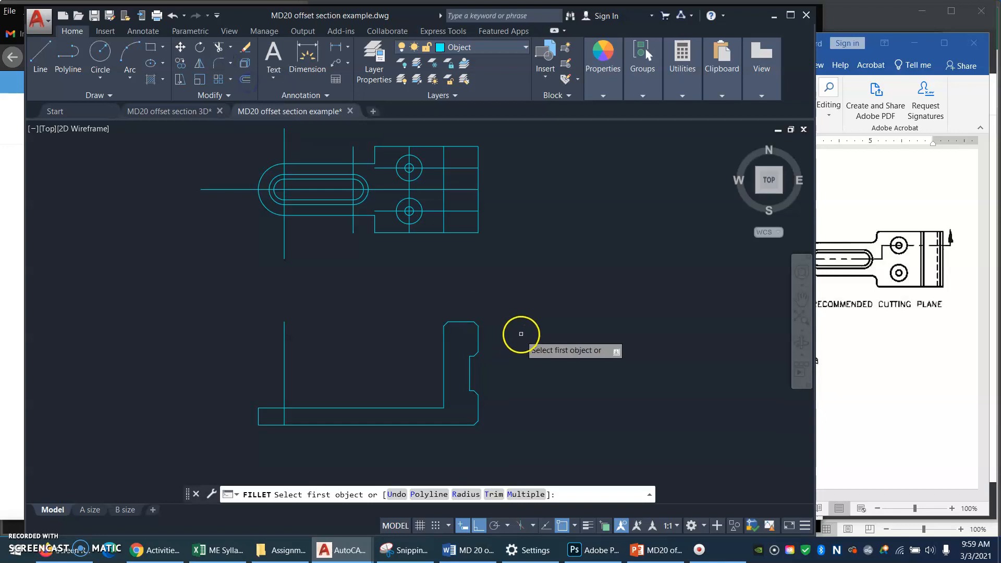
{"action": "left_click", "coordinate": [466, 494]}
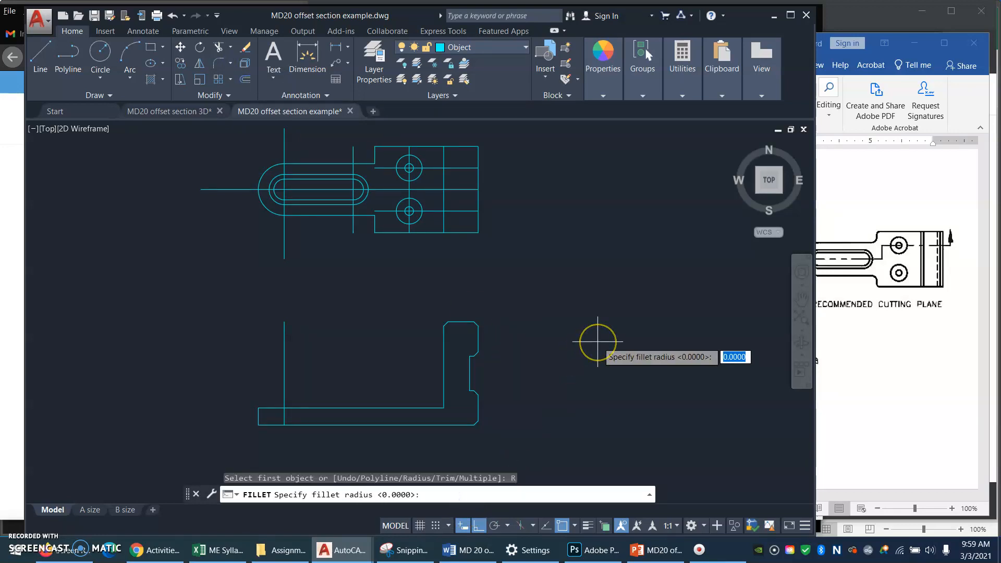
{"action": "key", "text": "Return"}
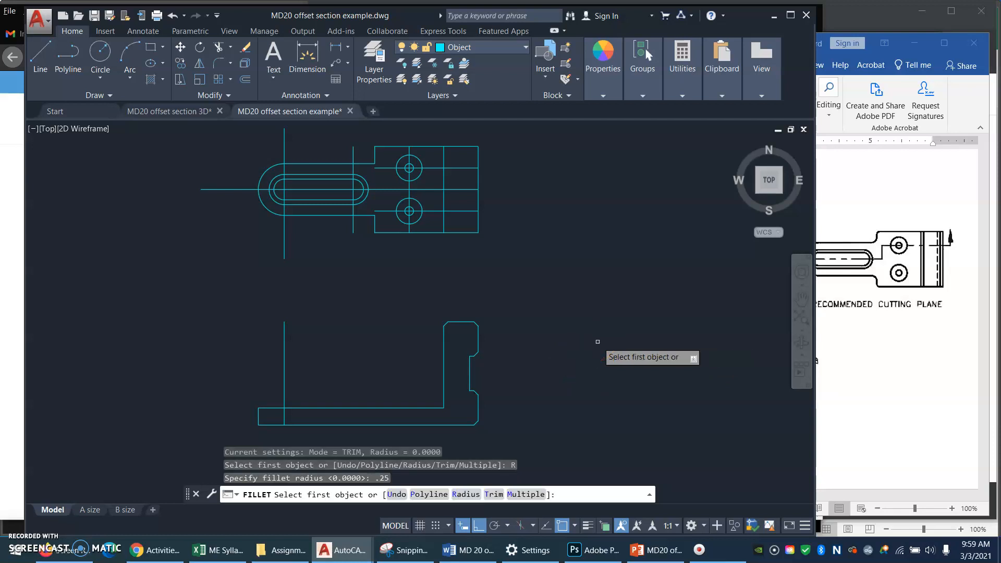
{"action": "left_click", "coordinate": [374, 155]}
{"action": "left_click", "coordinate": [366, 163]}
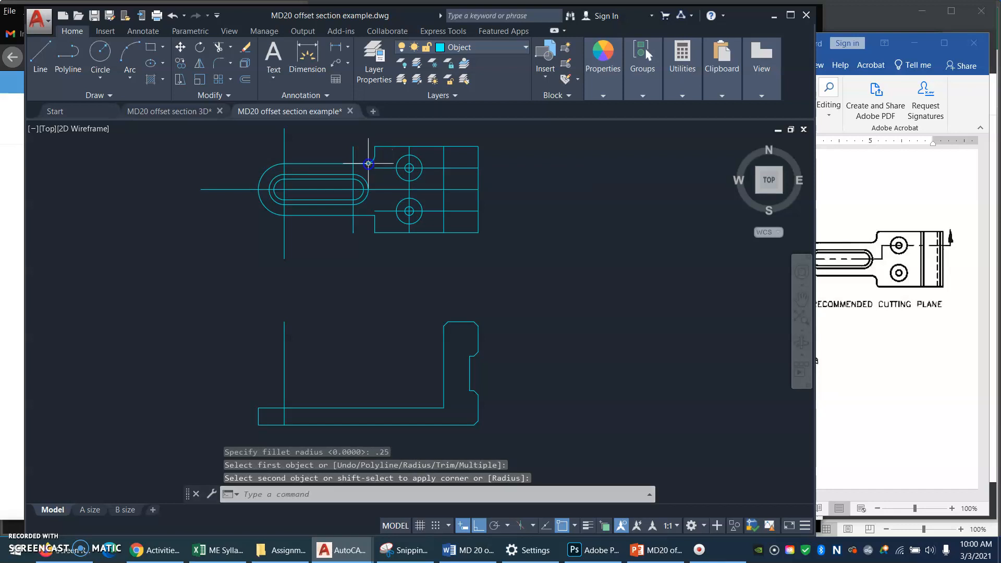
{"action": "left_click", "coordinate": [359, 215]}
{"action": "left_click", "coordinate": [374, 224]}
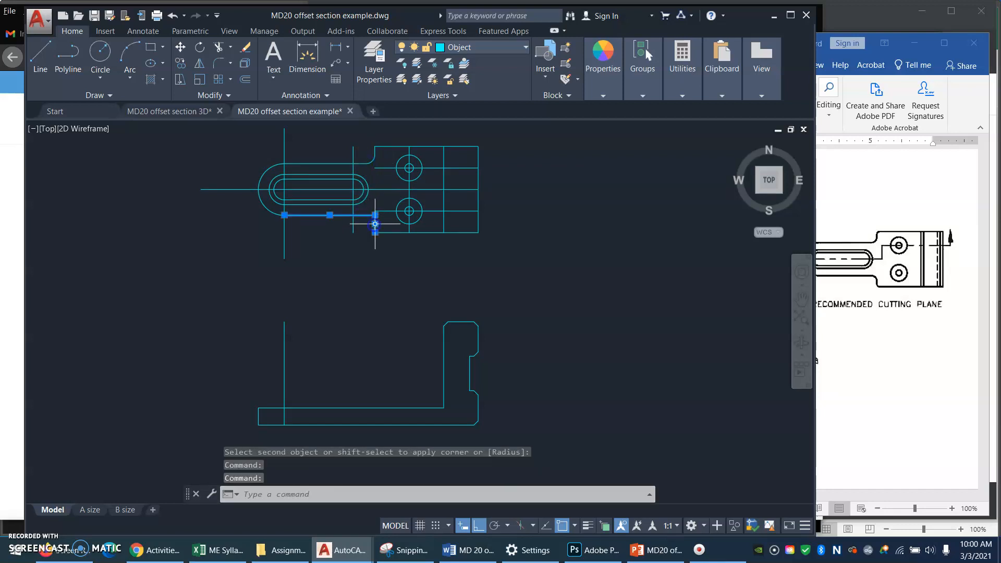
{"action": "key", "text": "Escape"}
{"action": "key", "text": "Escape"}
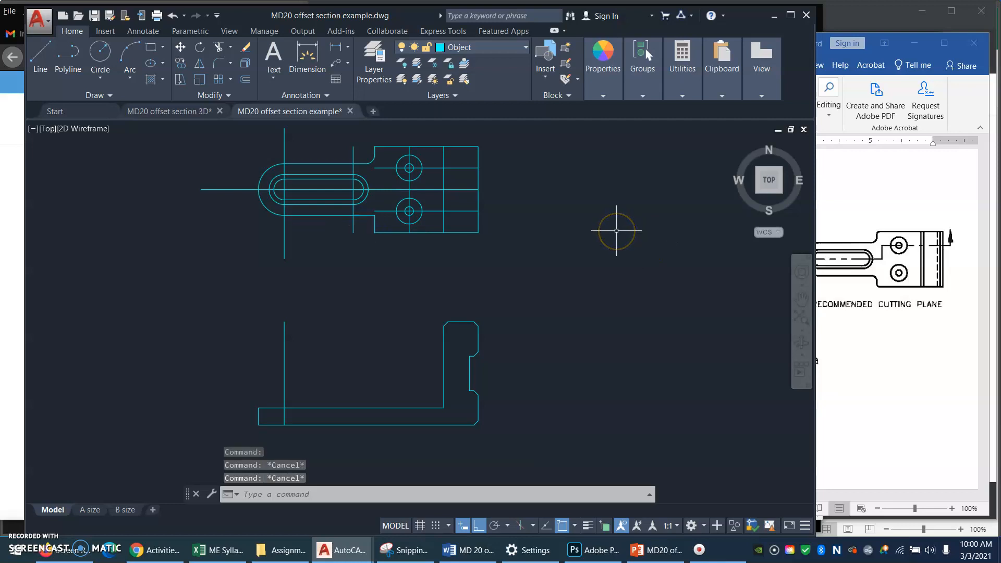
Fillet the top view's lower inside corner between arm and plate with the same .25 radius
{"action": "type", "text": "f"}
{"action": "key", "text": "Return"}
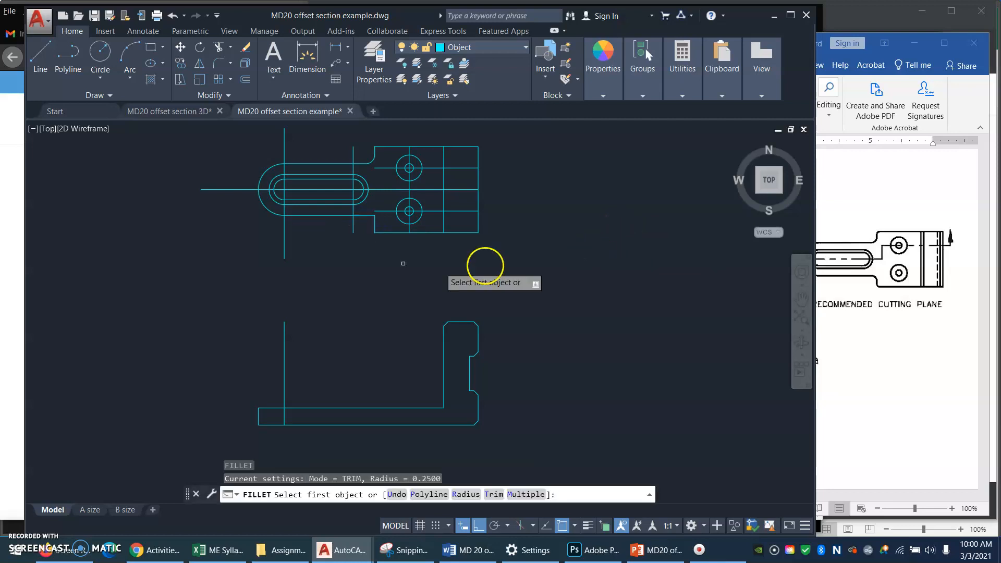
{"action": "left_click", "coordinate": [364, 215]}
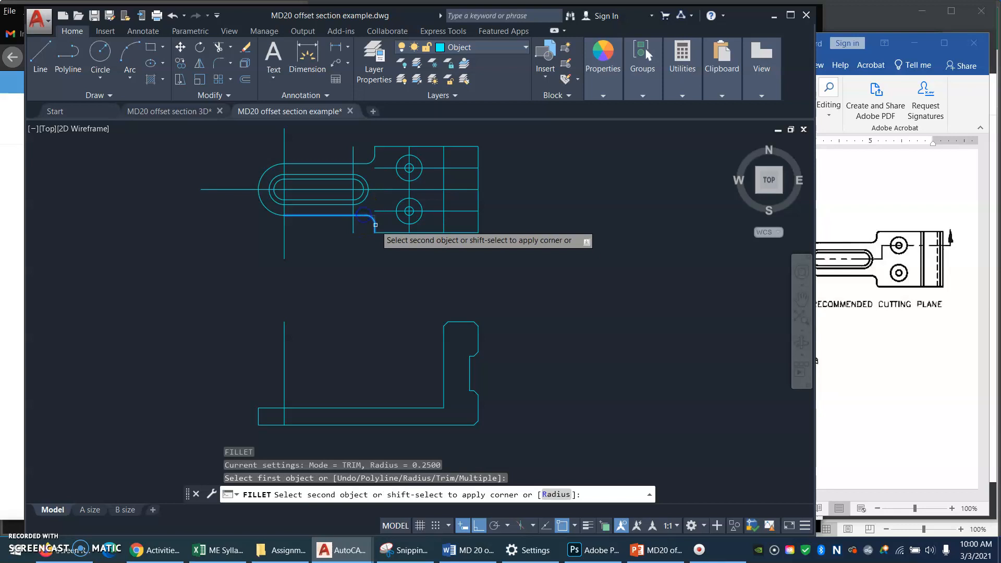
{"action": "left_click", "coordinate": [375, 225]}
Fillet the front view's inside corner between the base and the upright leg with the same .25 radius
{"action": "key", "text": "Return"}
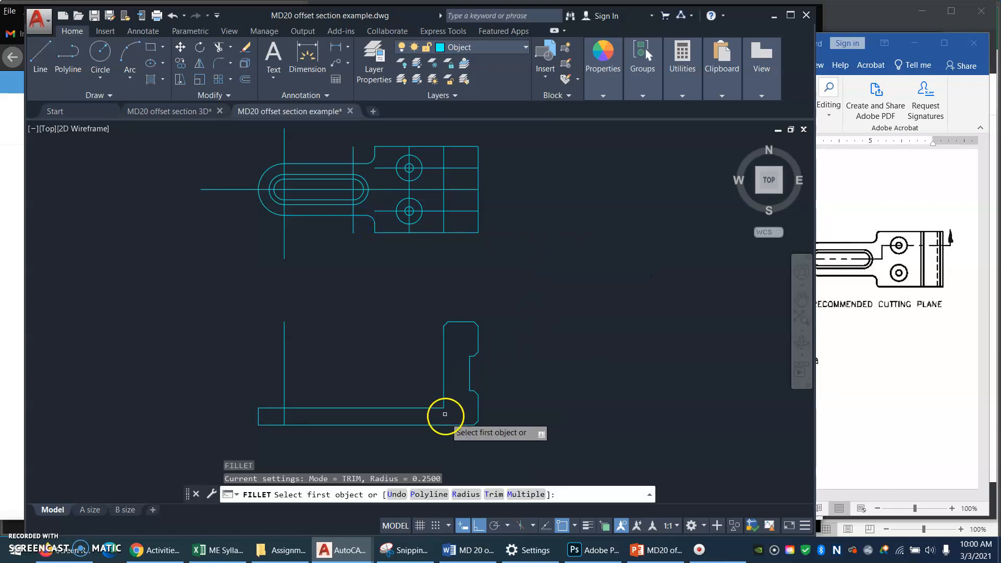
{"action": "left_click", "coordinate": [444, 393]}
{"action": "left_click", "coordinate": [428, 406]}
{"action": "key", "text": "Return"}
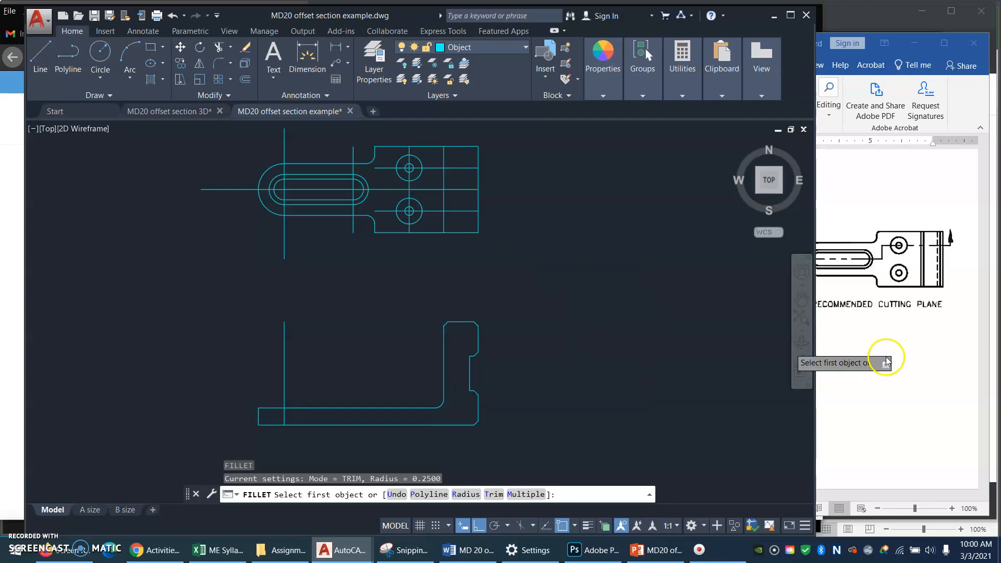
{"action": "key", "text": "Escape"}
Check the smaller fillet callout in the Word reference drawing and fillet the top view plate's upper left corner in AutoCAD with radius .125
{"action": "left_click", "coordinate": [890, 385]}
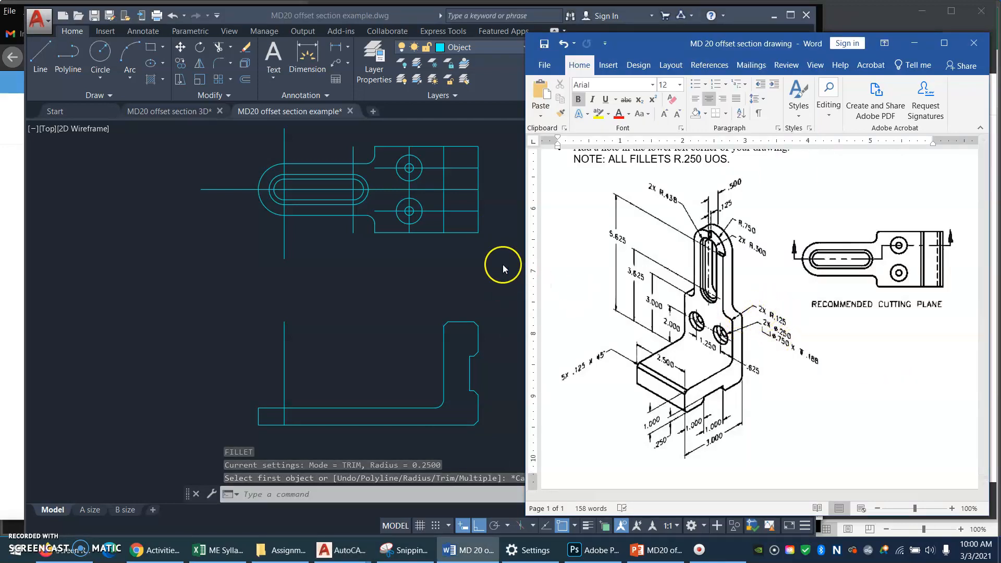
{"action": "left_click", "coordinate": [474, 258]}
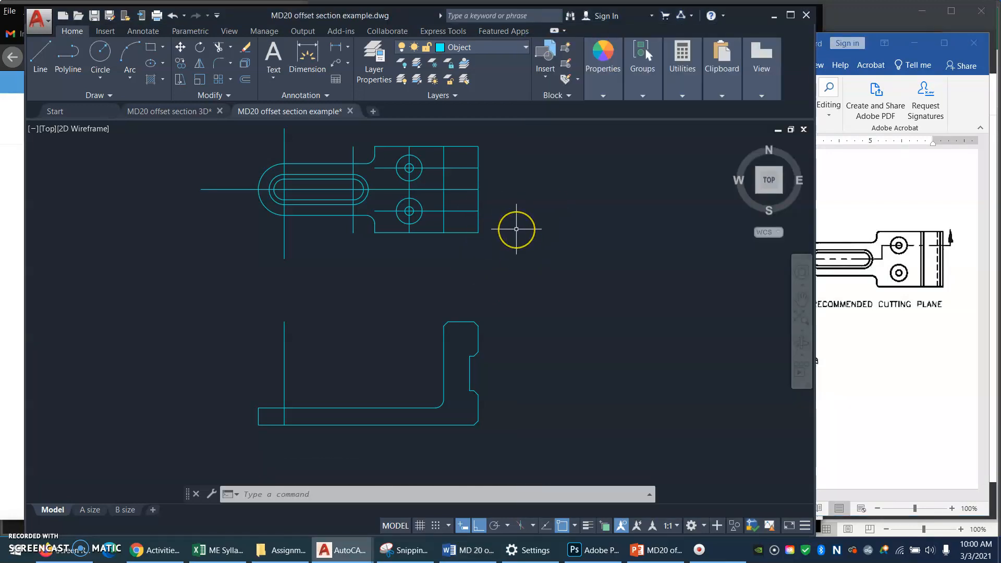
{"action": "right_click", "coordinate": [516, 229]}
{"action": "left_click", "coordinate": [466, 494]}
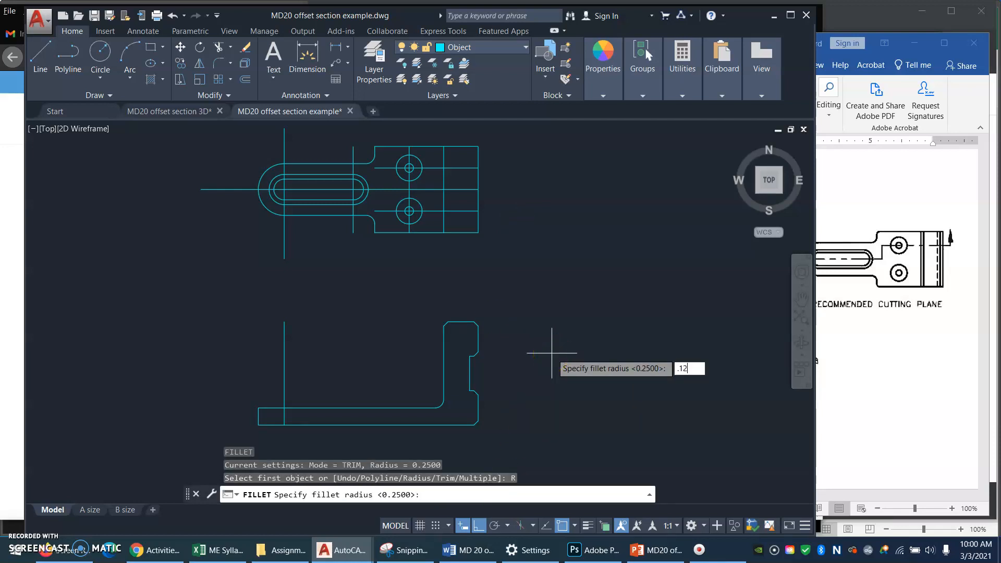
{"action": "type", "text": ".125"}
{"action": "key", "text": "Return"}
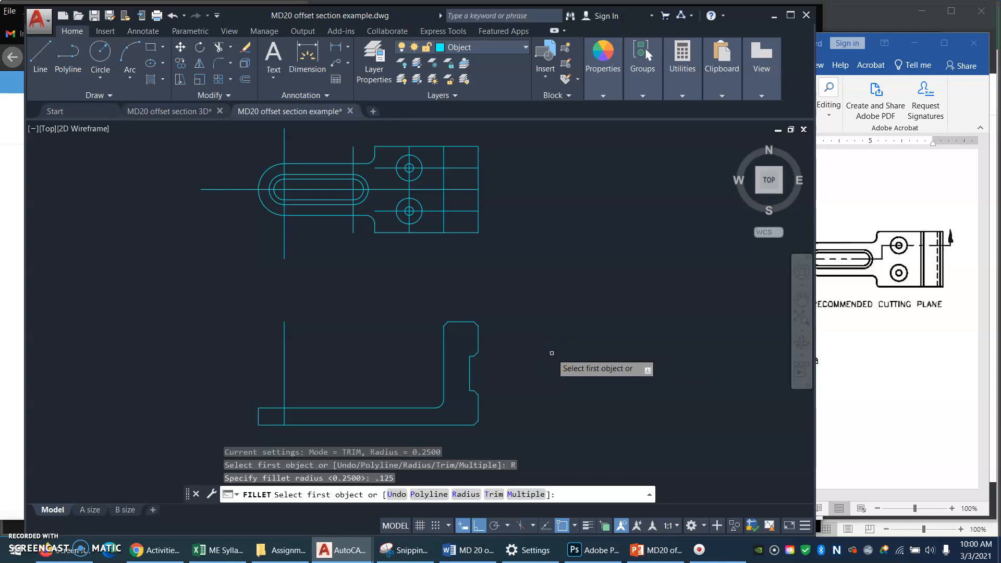
{"action": "left_click", "coordinate": [385, 147]}
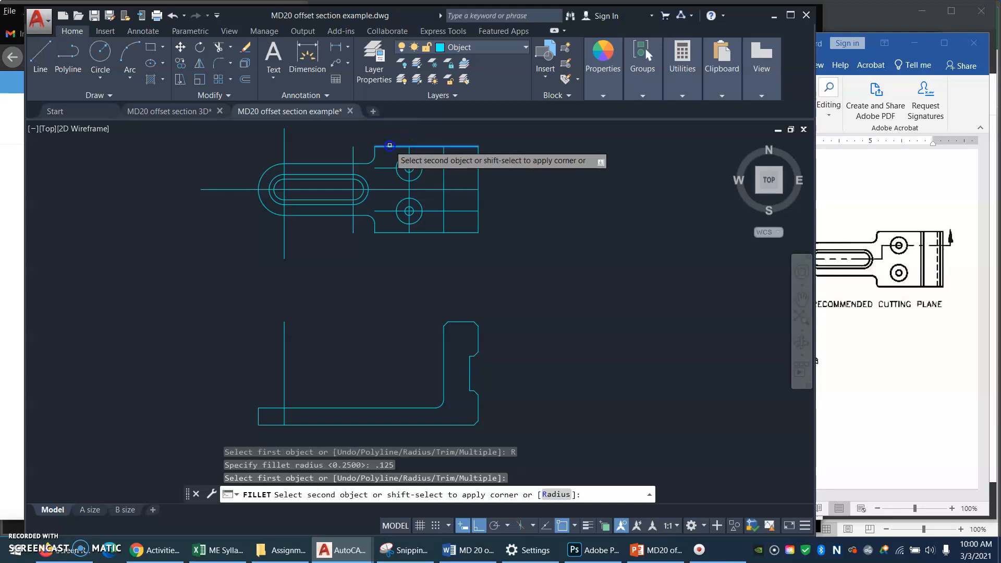
{"action": "left_click", "coordinate": [375, 152]}
Fillet the top view plate's lower left corner with the same .125 radius
{"action": "key", "text": "Return"}
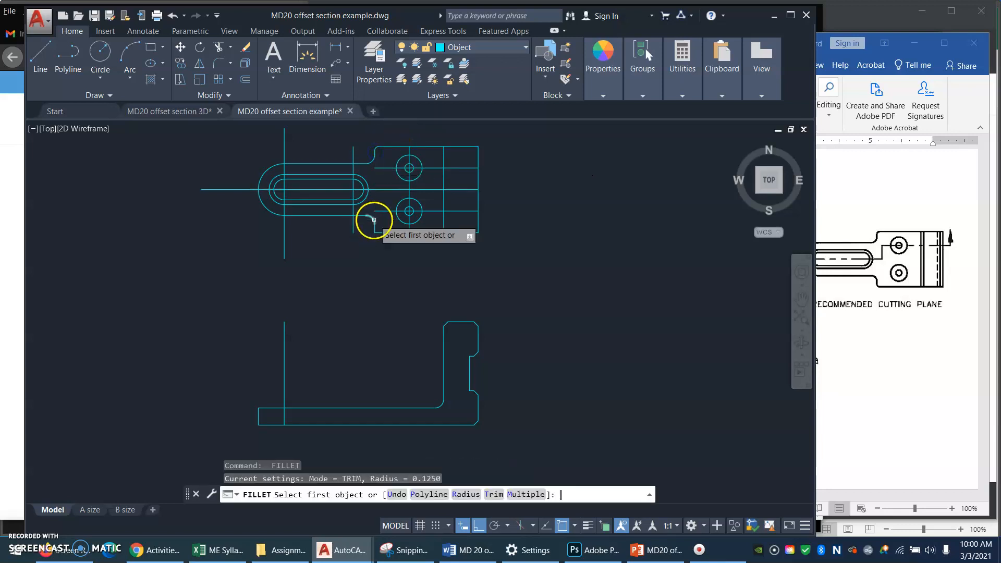
{"action": "left_click", "coordinate": [372, 224]}
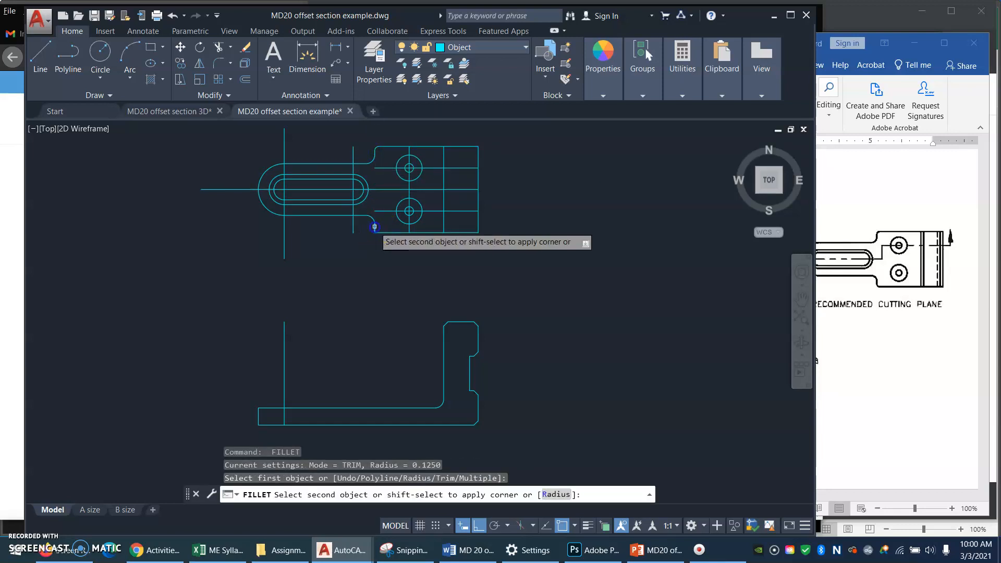
{"action": "left_click", "coordinate": [392, 233]}
{"action": "key", "text": "Return"}
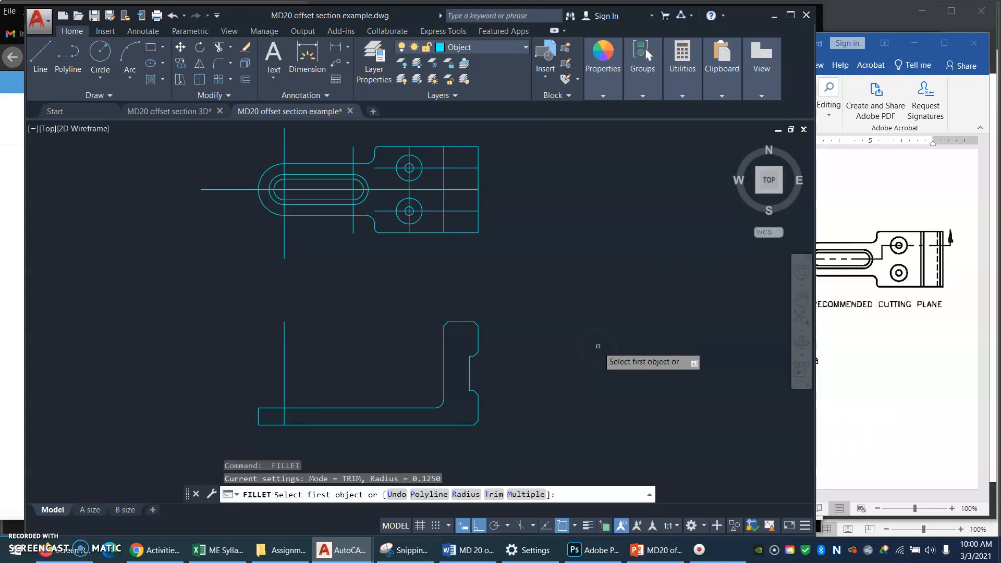
{"action": "key", "text": "Escape"}
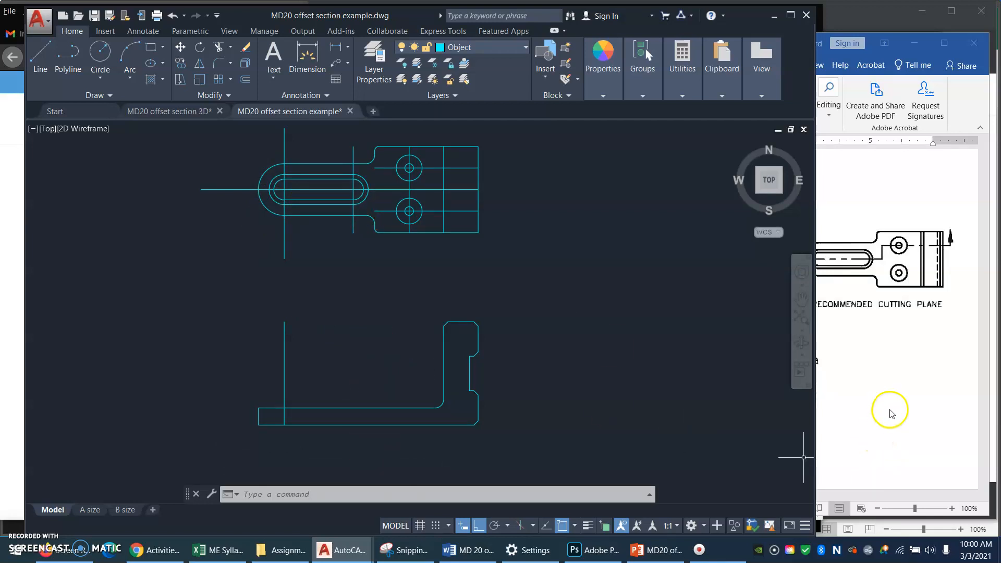
Consult the Word reference, and in AutoCAD project the left ends of the outer and inner slot outlines down to the front view's bottom edge
{"action": "left_click", "coordinate": [874, 394]}
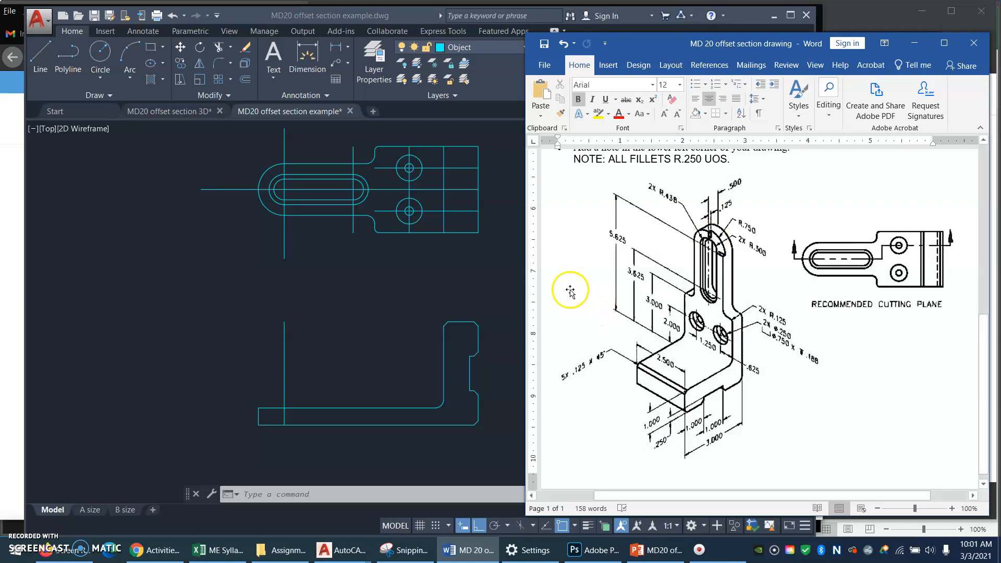
{"action": "left_click", "coordinate": [379, 299]}
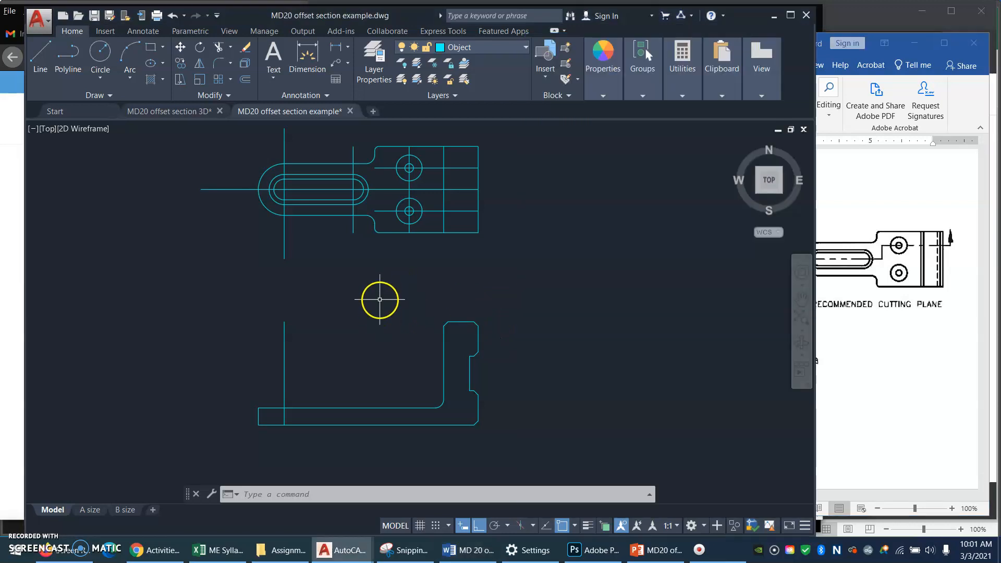
{"action": "type", "text": "l"}
{"action": "key", "text": "Return"}
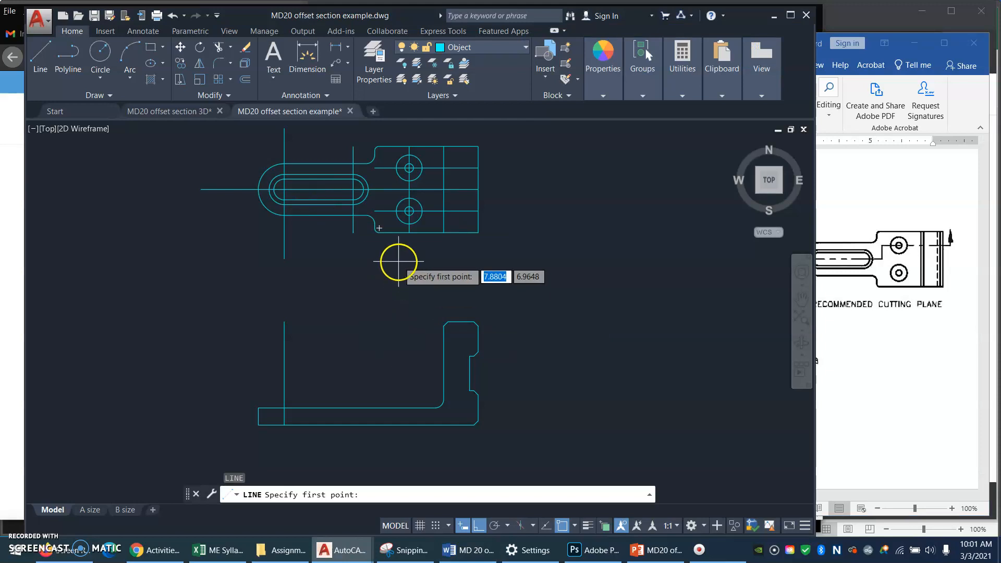
{"action": "left_click", "coordinate": [270, 190]}
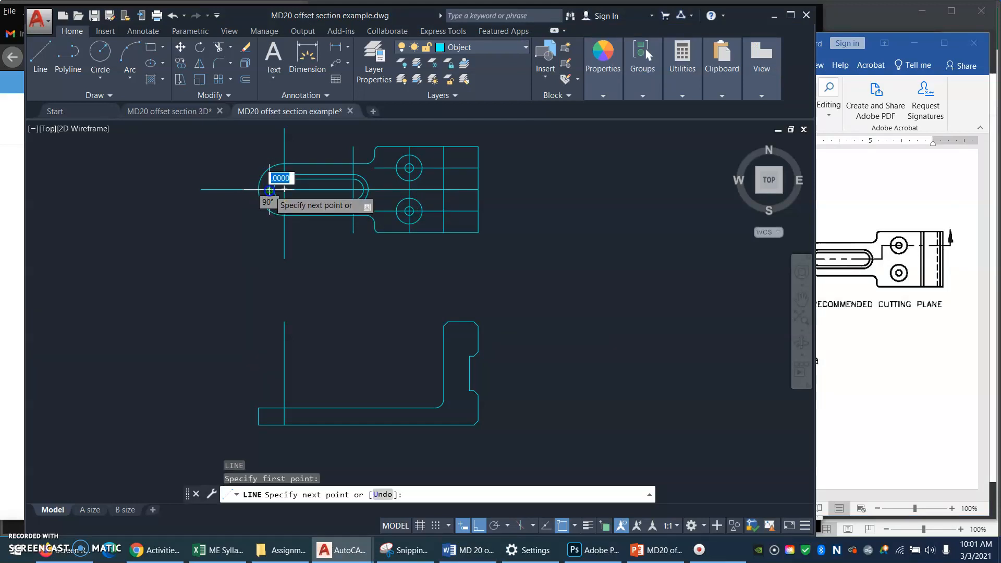
{"action": "left_click", "coordinate": [269, 422]}
{"action": "key", "text": "Return"}
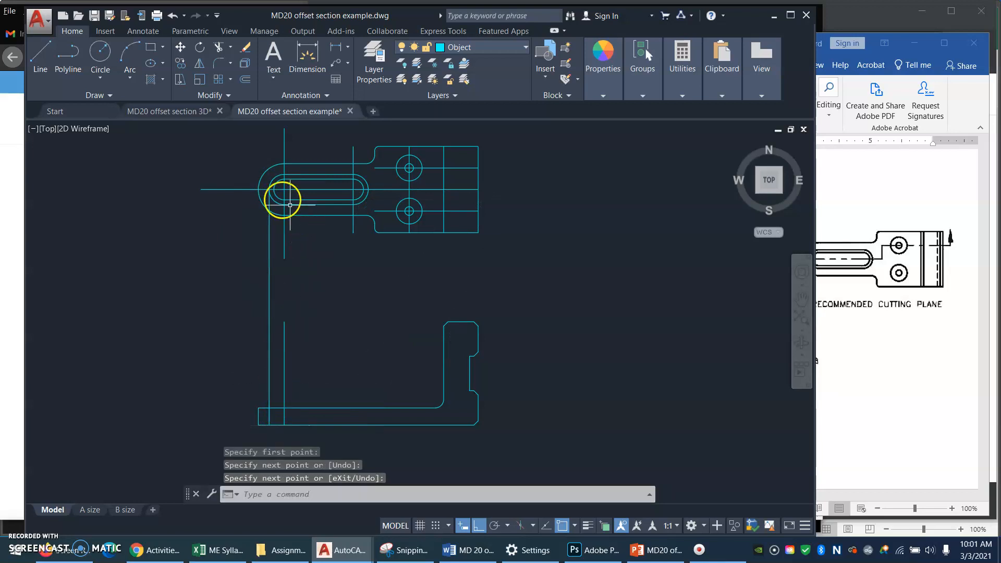
{"action": "key", "text": "Return"}
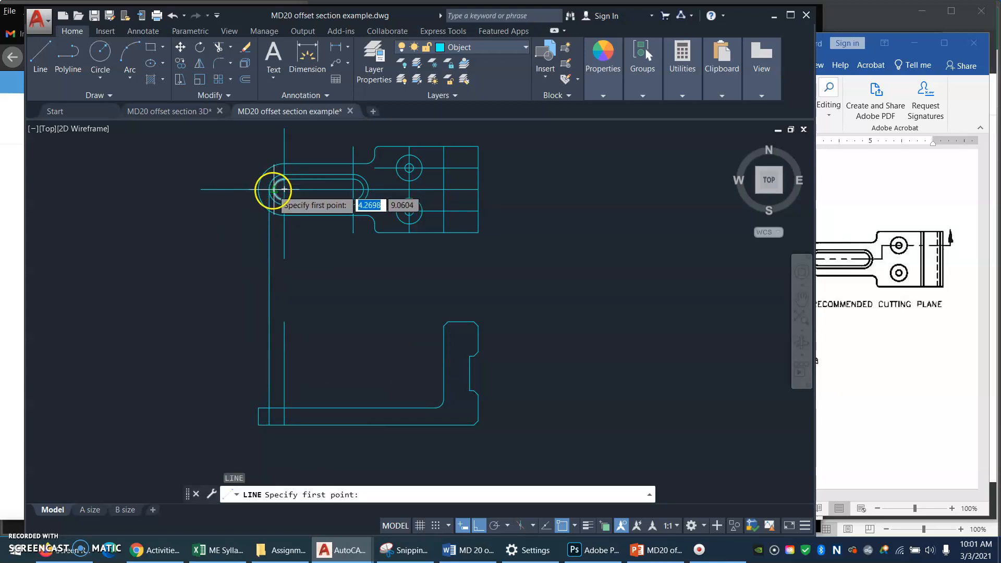
{"action": "left_click", "coordinate": [274, 191]}
{"action": "left_click", "coordinate": [272, 423]}
{"action": "key", "text": "Return"}
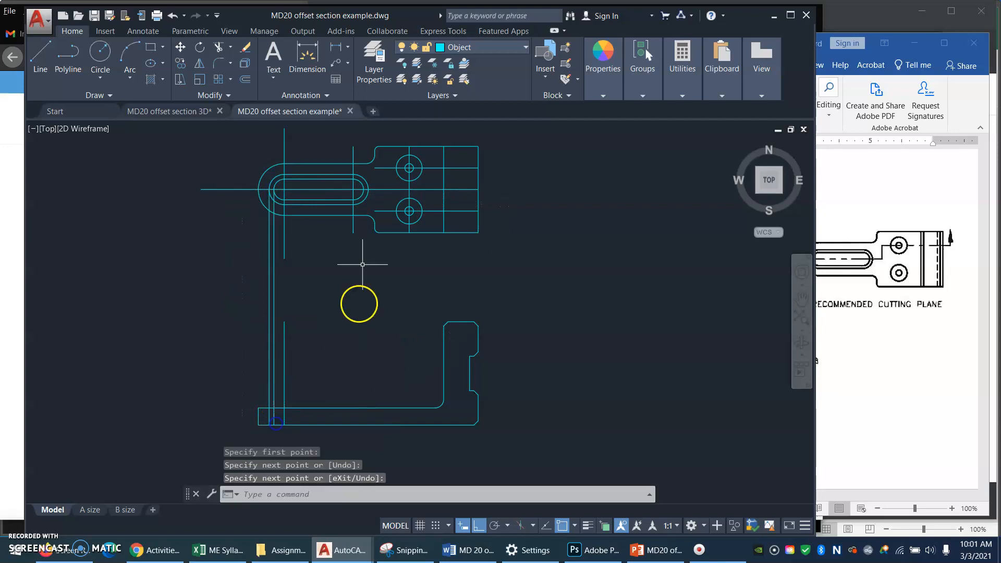
Project the right ends of the inner and outer slot outlines down to the front view's bottom edge with vertical lines
{"action": "key", "text": "Return"}
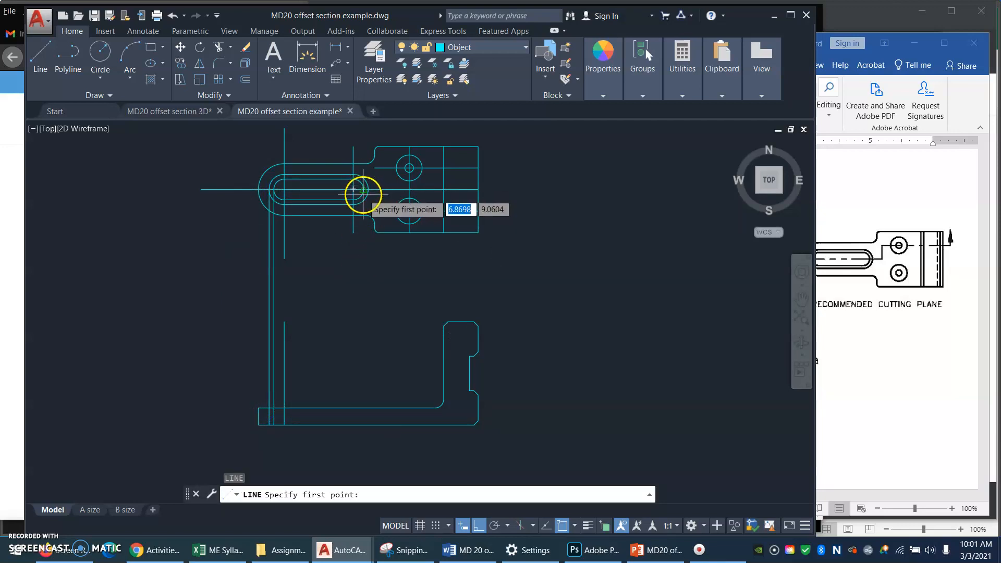
{"action": "left_click", "coordinate": [354, 188]}
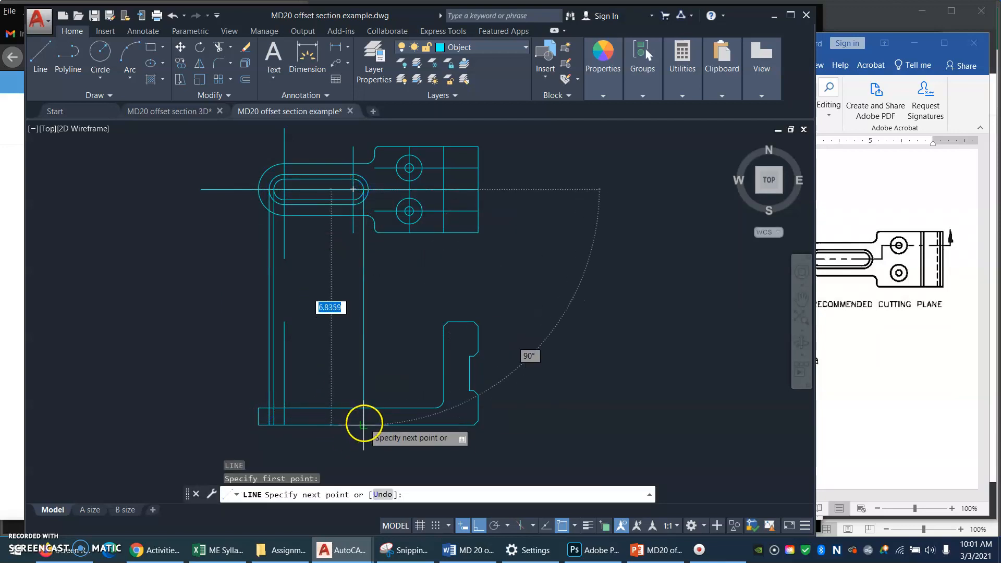
{"action": "left_click", "coordinate": [364, 422]}
{"action": "key", "text": "Return"}
{"action": "key", "text": "Return"}
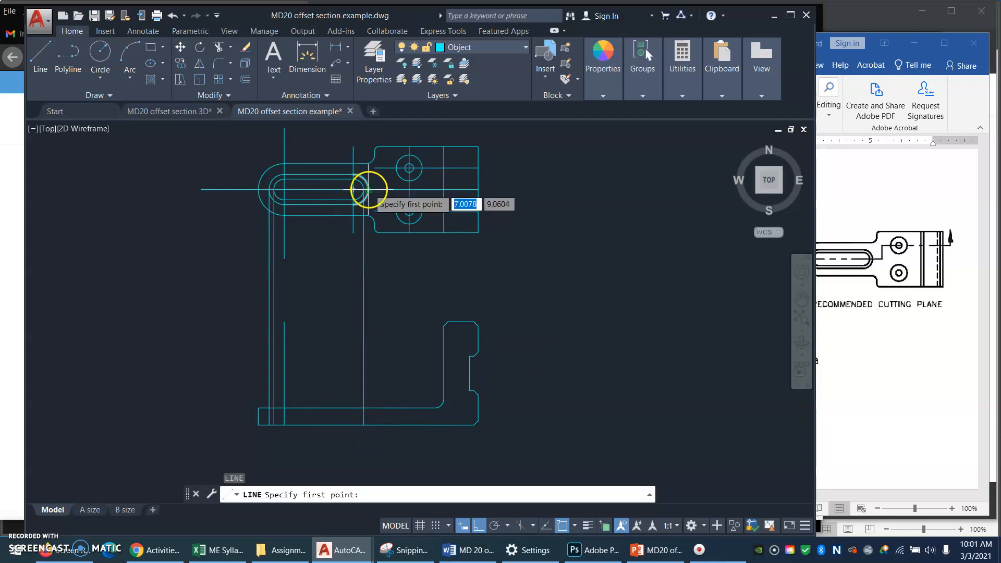
{"action": "left_click", "coordinate": [368, 189]}
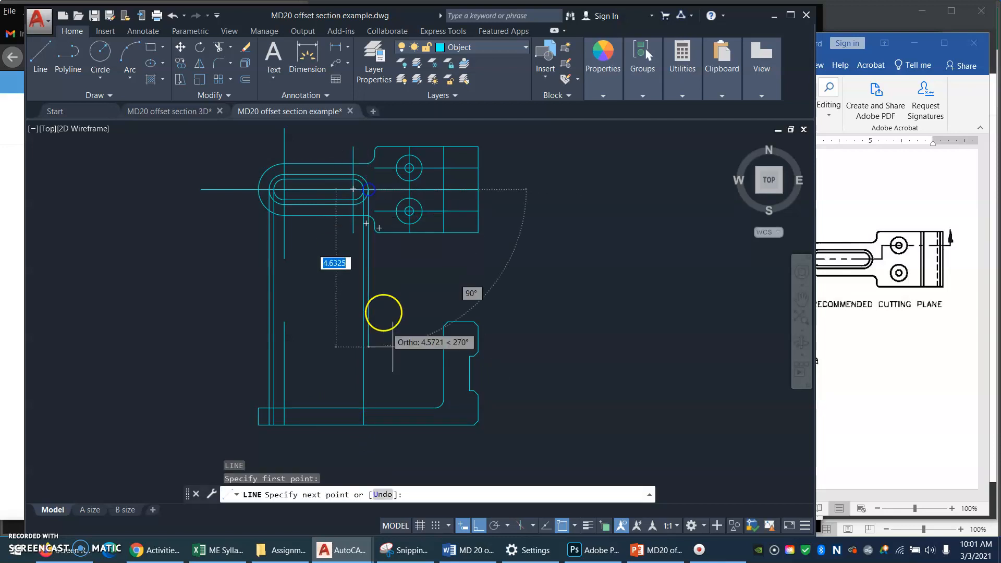
{"action": "left_click", "coordinate": [368, 425]}
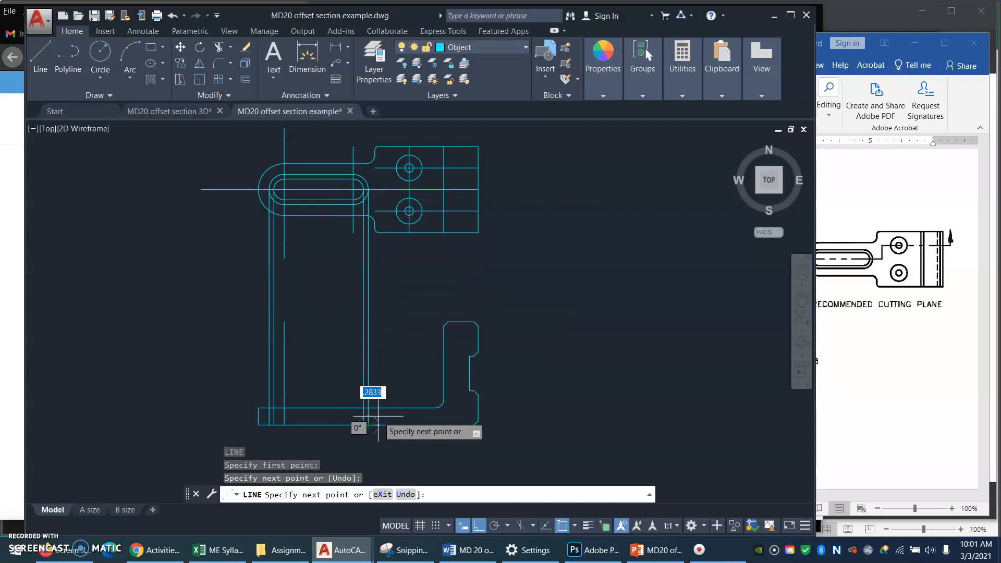
{"action": "key", "text": "Return"}
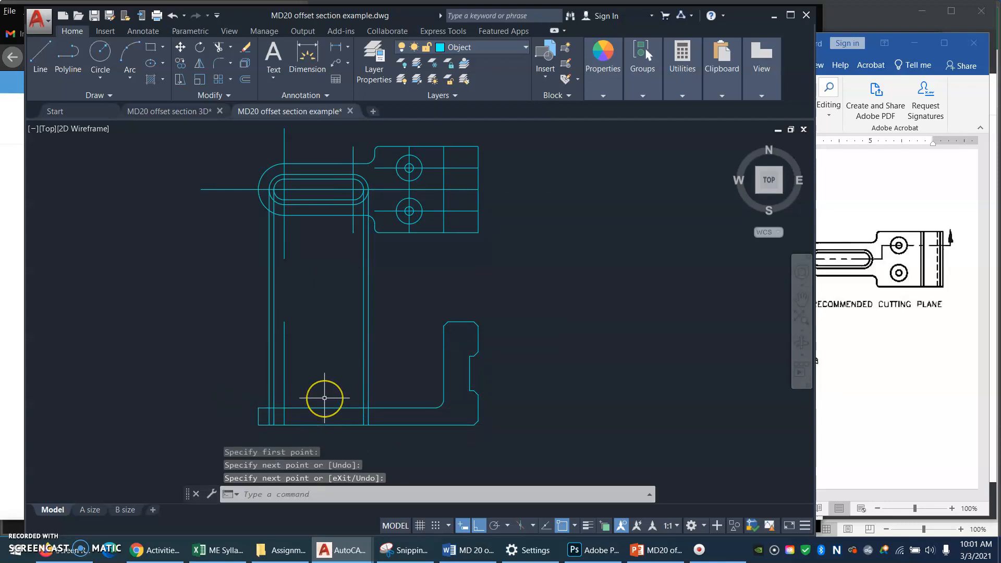
Draw a vertical centre line through the front view's base, aligned with the slot's right arc centre and extending below the bottom edge
{"action": "key", "text": "Return"}
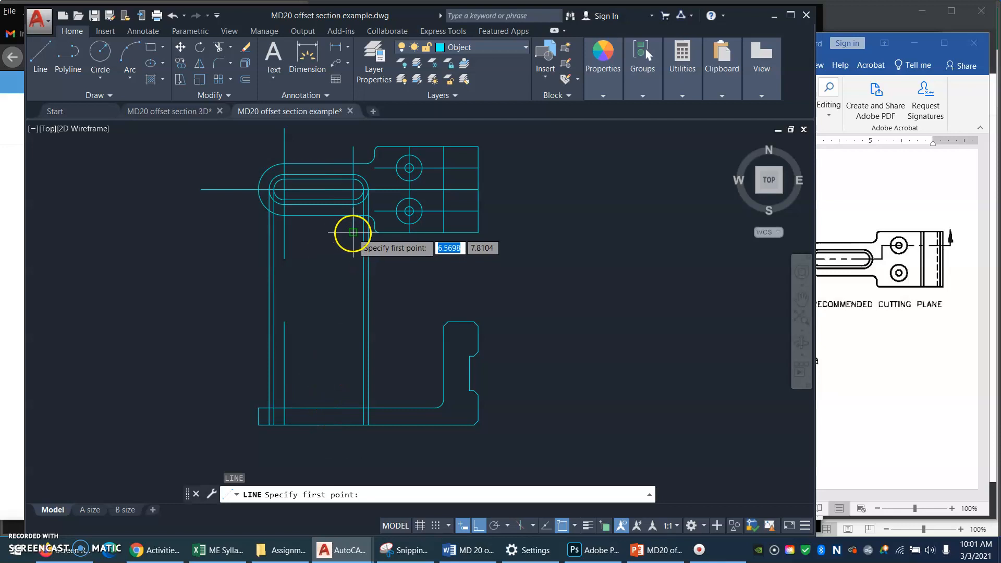
{"action": "left_click", "coordinate": [353, 330]}
{"action": "left_click", "coordinate": [353, 444]}
{"action": "key", "text": "Return"}
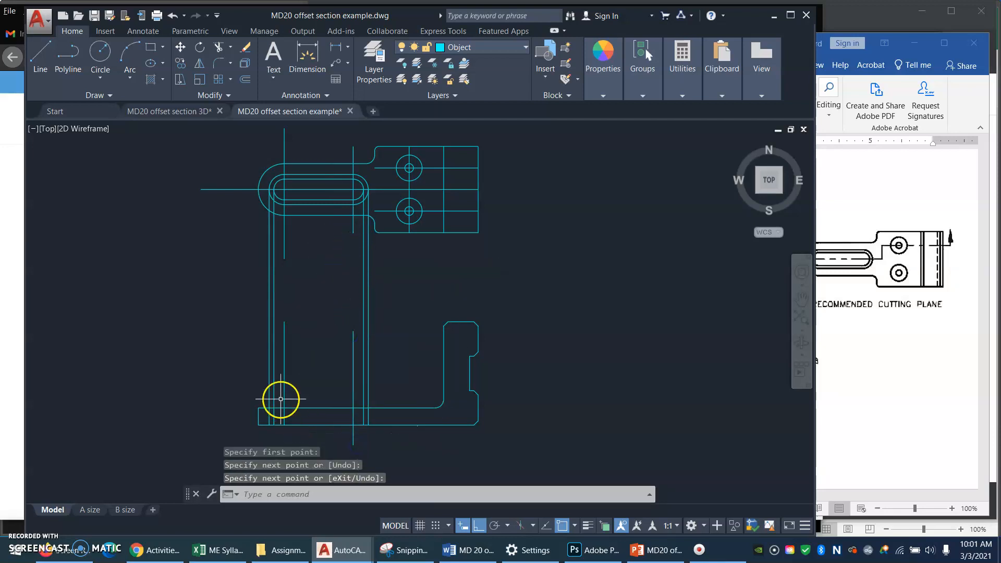
Stretch the front view's left centre line below the base to match the right centre line's lower end
{"action": "left_click", "coordinate": [284, 407]}
{"action": "left_click", "coordinate": [284, 425]}
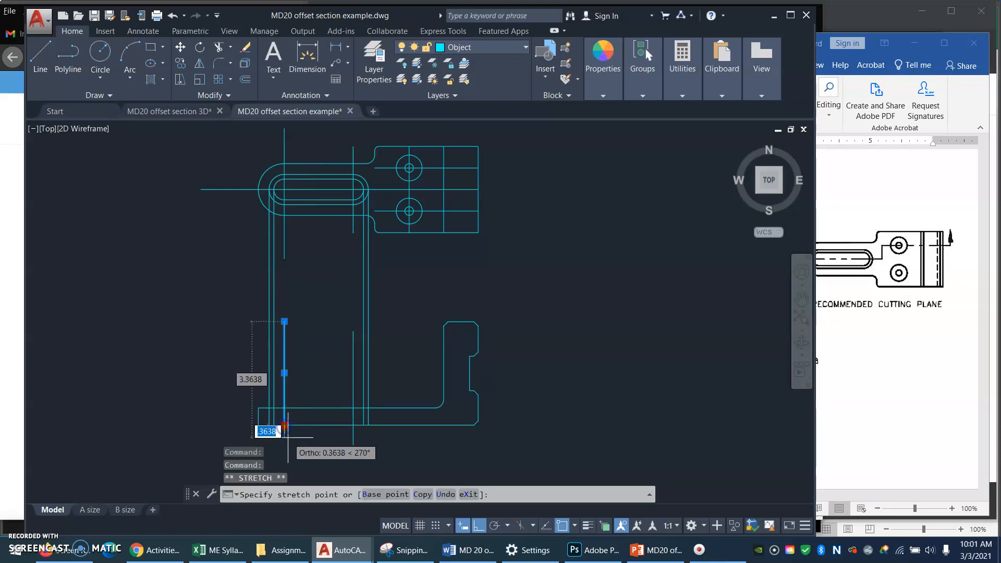
{"action": "left_click", "coordinate": [285, 445]}
{"action": "key", "text": "Escape"}
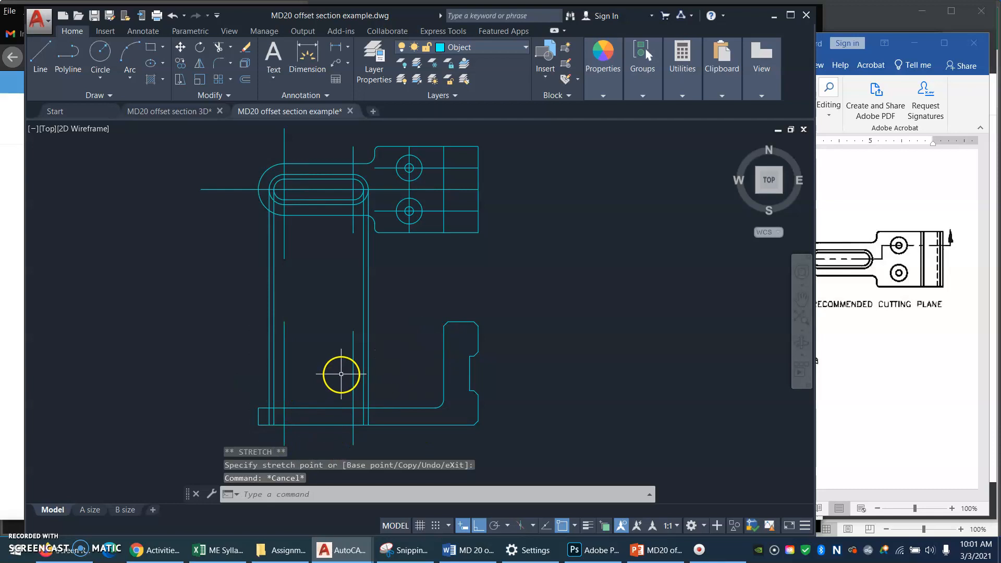
Offset the top edge of the front view's base .125 downward to mark the slot's recess depth
{"action": "key", "text": "Return"}
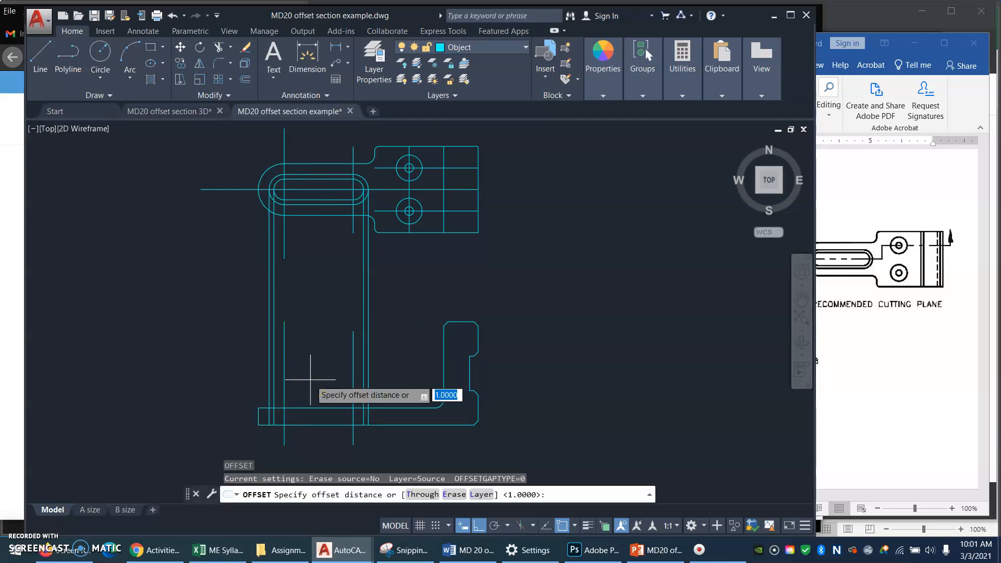
{"action": "type", "text": ".125"}
{"action": "key", "text": "Return"}
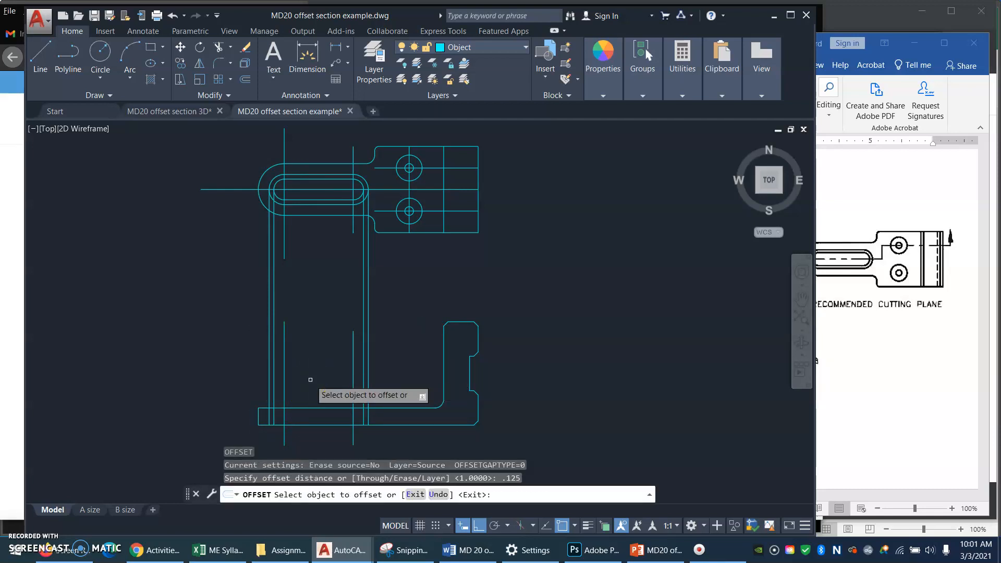
{"action": "left_click", "coordinate": [322, 408]}
{"action": "left_click", "coordinate": [316, 417]}
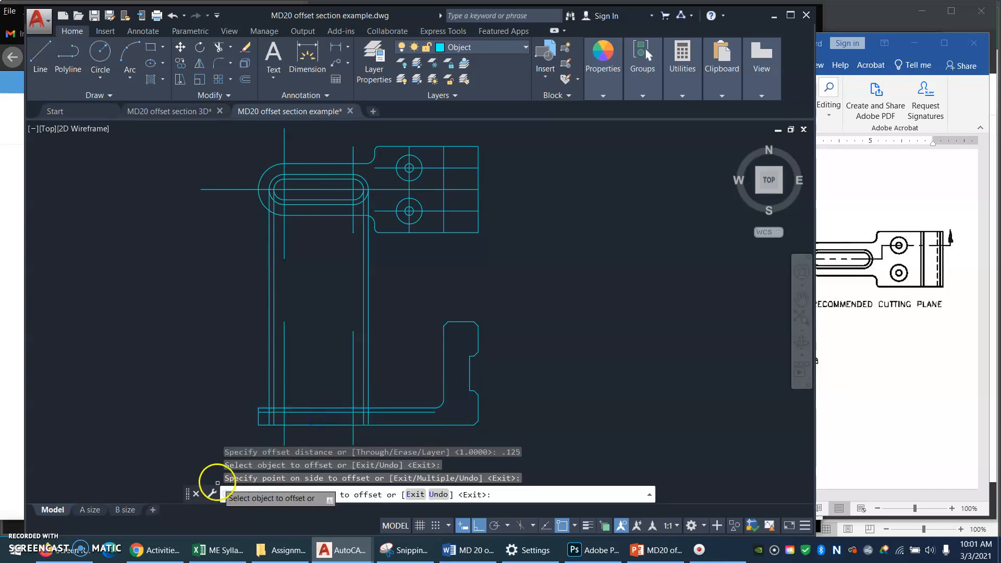
Trim the recess depth line to the span between the outer slot projection lines, and trim those lines below it
{"action": "key", "text": "Return"}
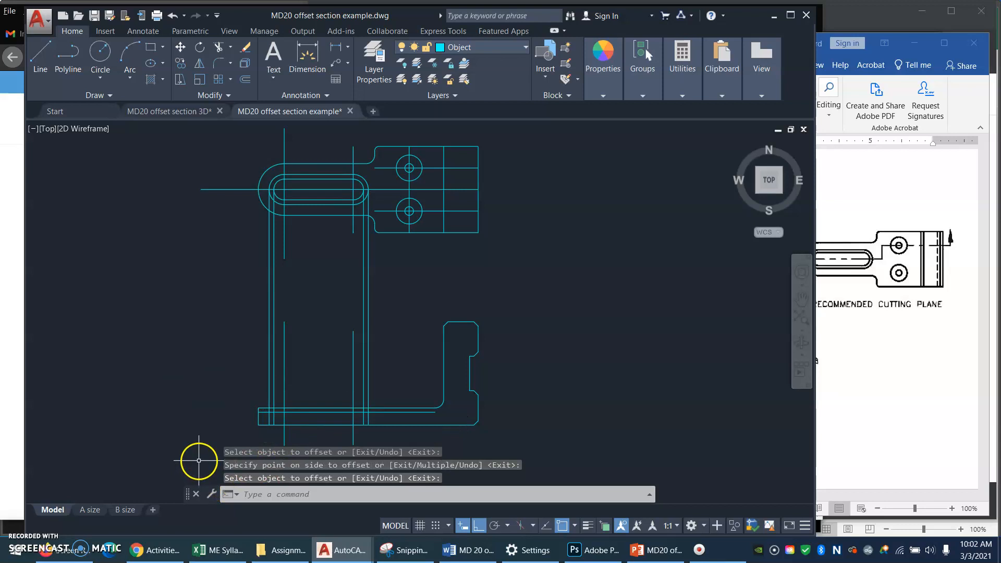
{"action": "type", "text": "z"}
{"action": "key", "text": "Return"}
{"action": "left_click", "coordinate": [220, 457]}
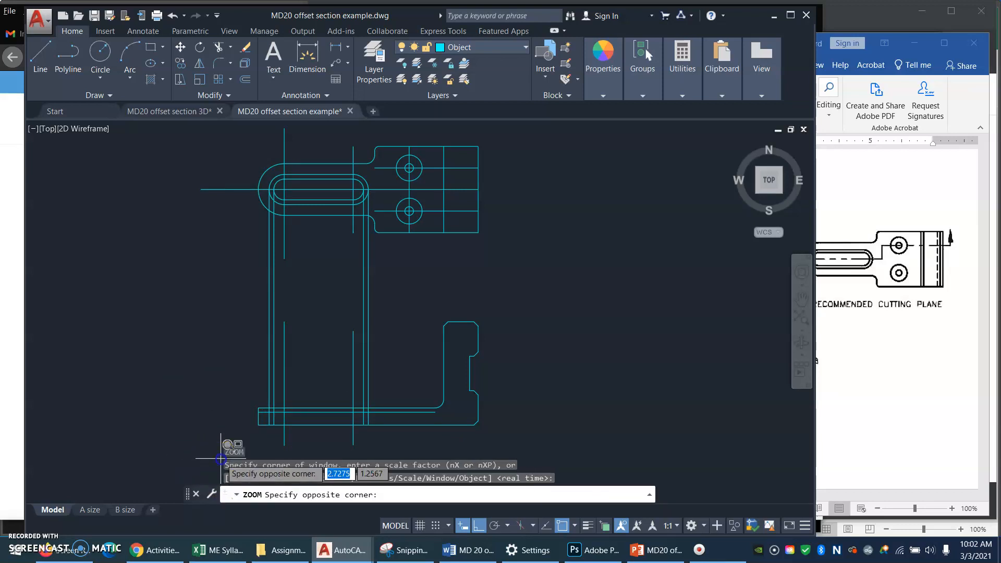
{"action": "left_click", "coordinate": [408, 391]}
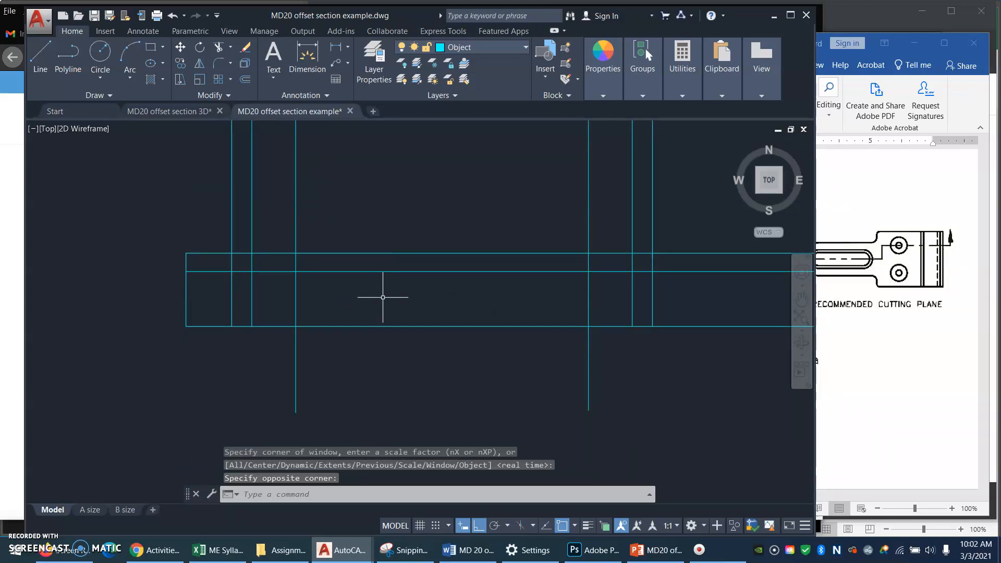
{"action": "key", "text": "Return"}
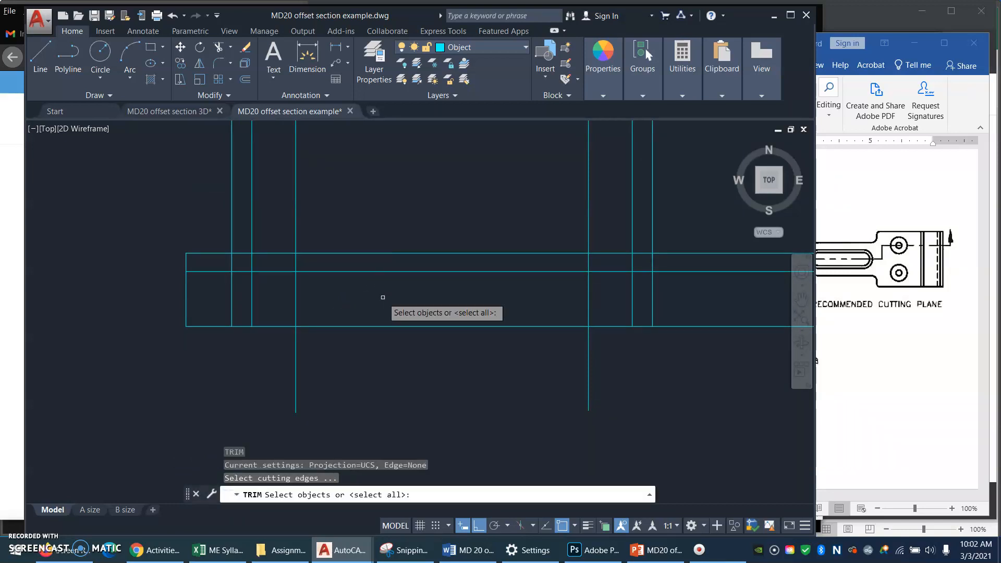
{"action": "key", "text": "Return"}
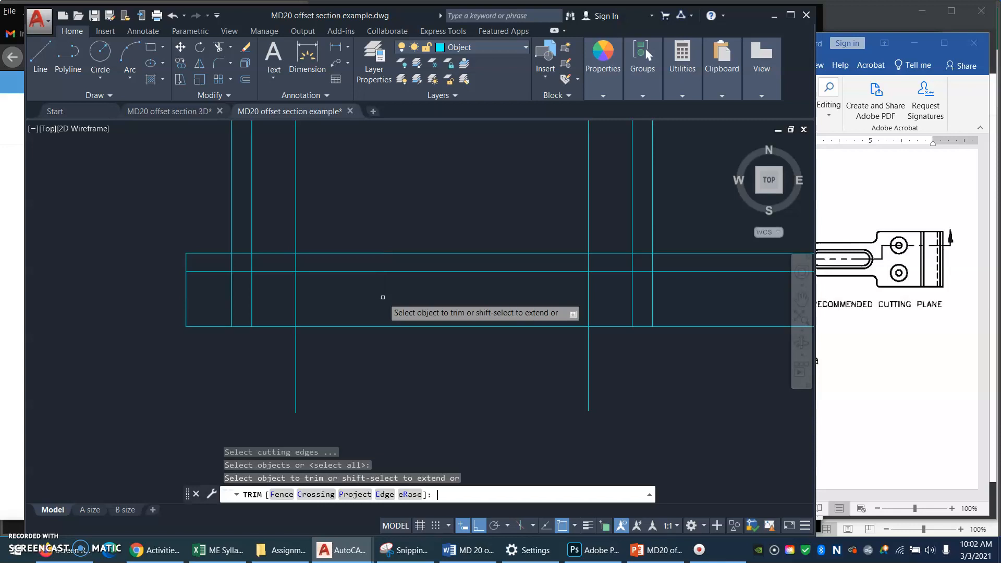
{"action": "left_click", "coordinate": [203, 272]}
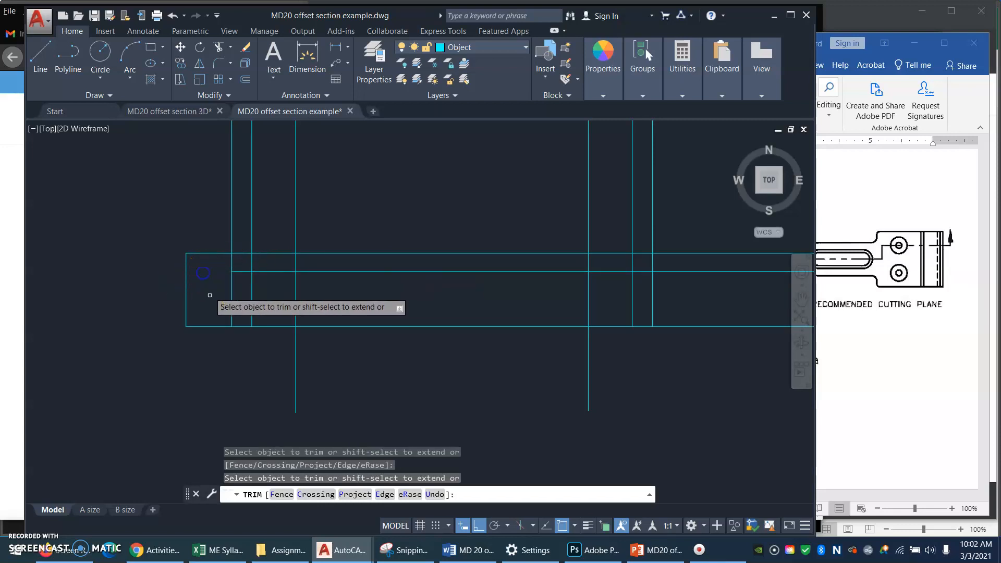
{"action": "left_click", "coordinate": [231, 306]}
{"action": "left_click", "coordinate": [651, 288]}
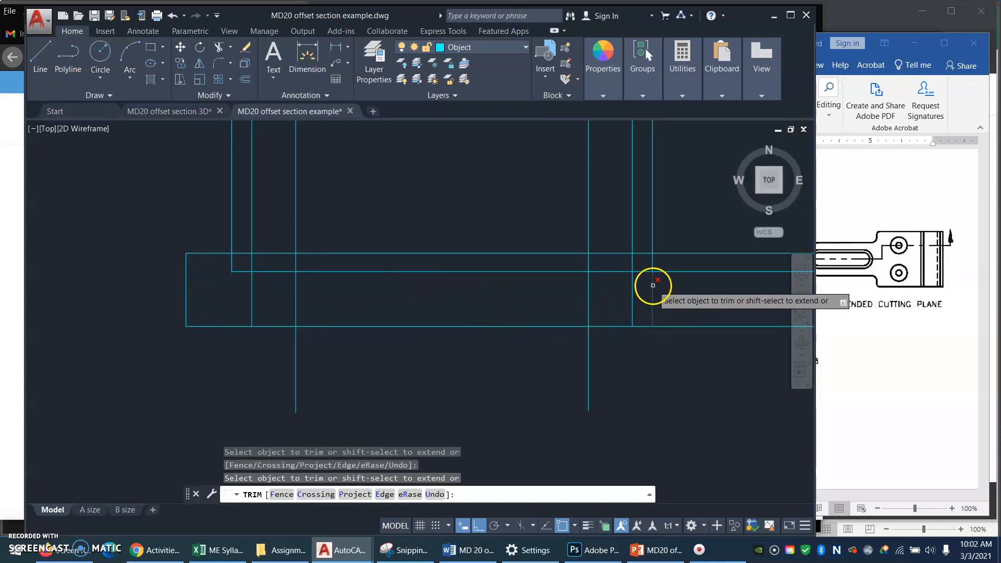
{"action": "left_click", "coordinate": [673, 272]}
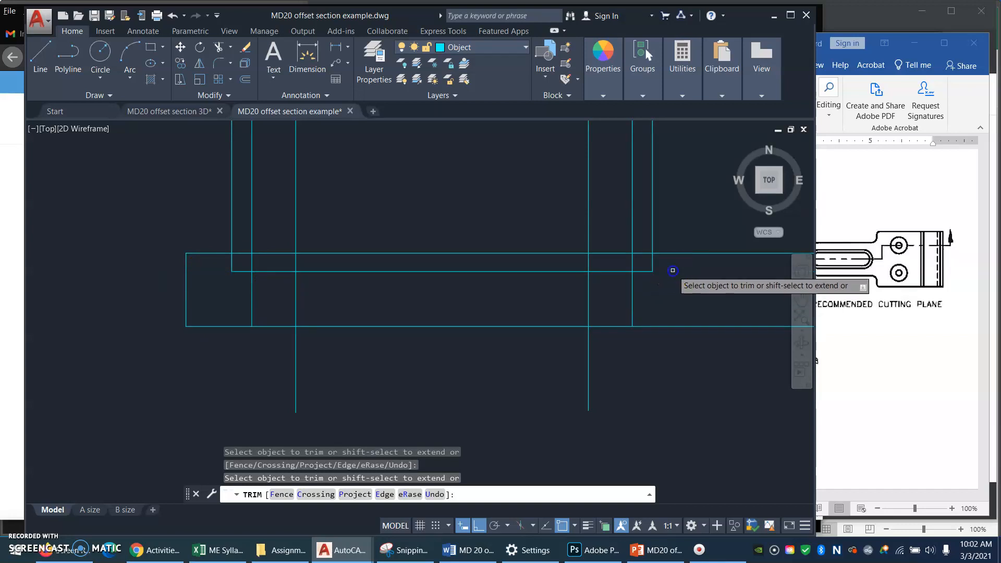
Trim away the four slot projection lines above the front view's base and the inner pair's segments inside the recess
{"action": "left_click", "coordinate": [678, 190]}
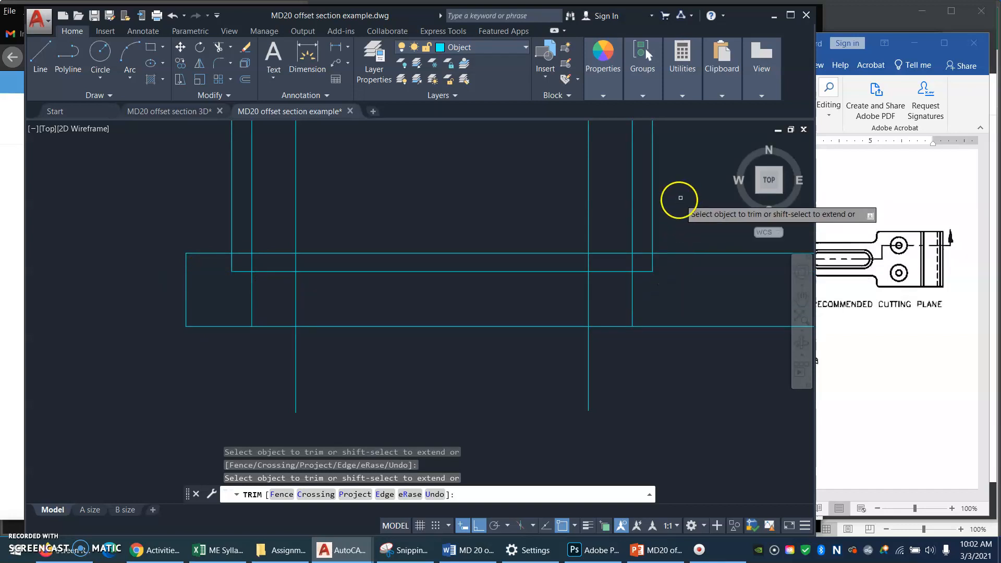
{"action": "left_click", "coordinate": [622, 208]}
{"action": "left_click", "coordinate": [271, 186]}
{"action": "left_click", "coordinate": [199, 225]}
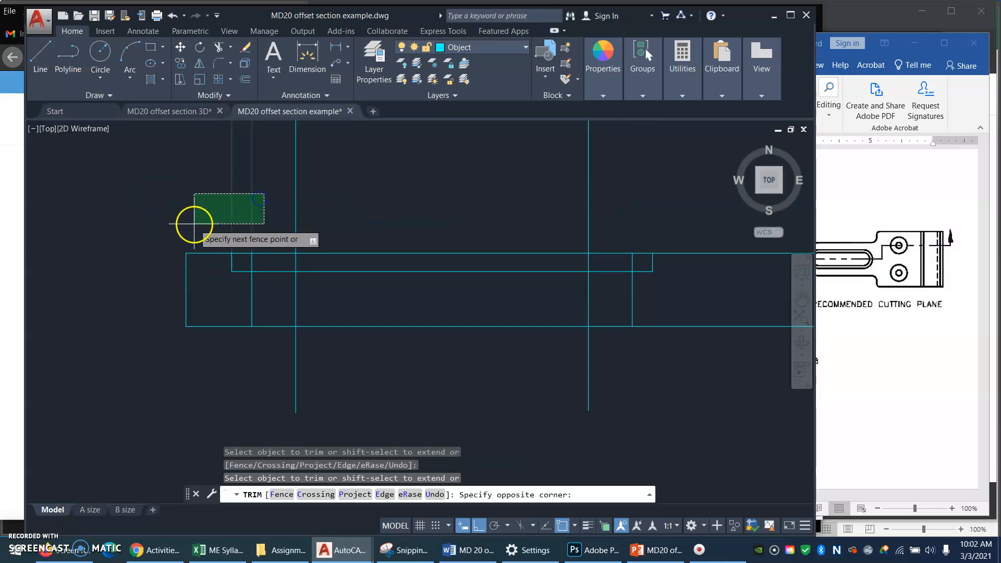
{"action": "left_click", "coordinate": [251, 260]}
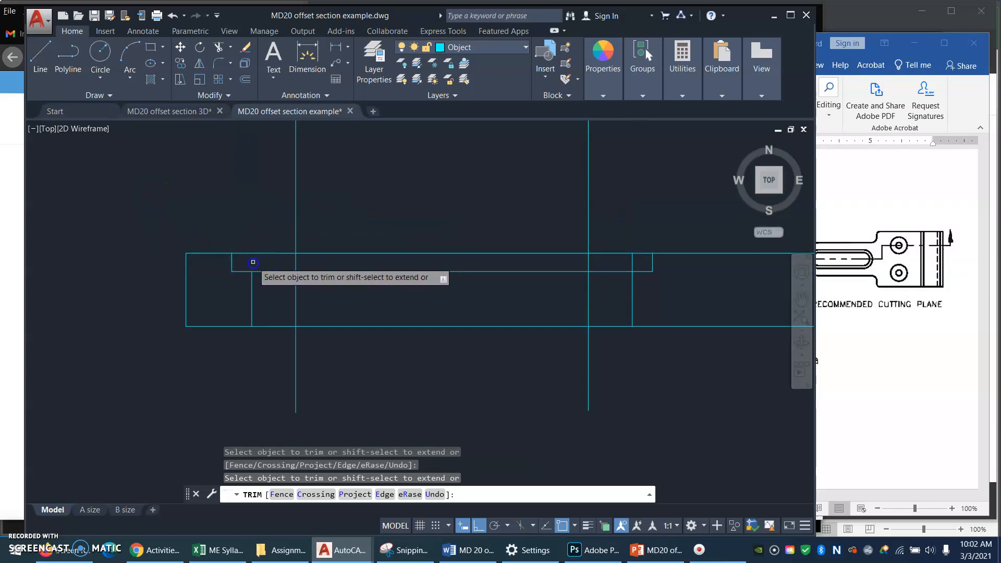
{"action": "left_click", "coordinate": [633, 261]}
{"action": "key", "text": "Return"}
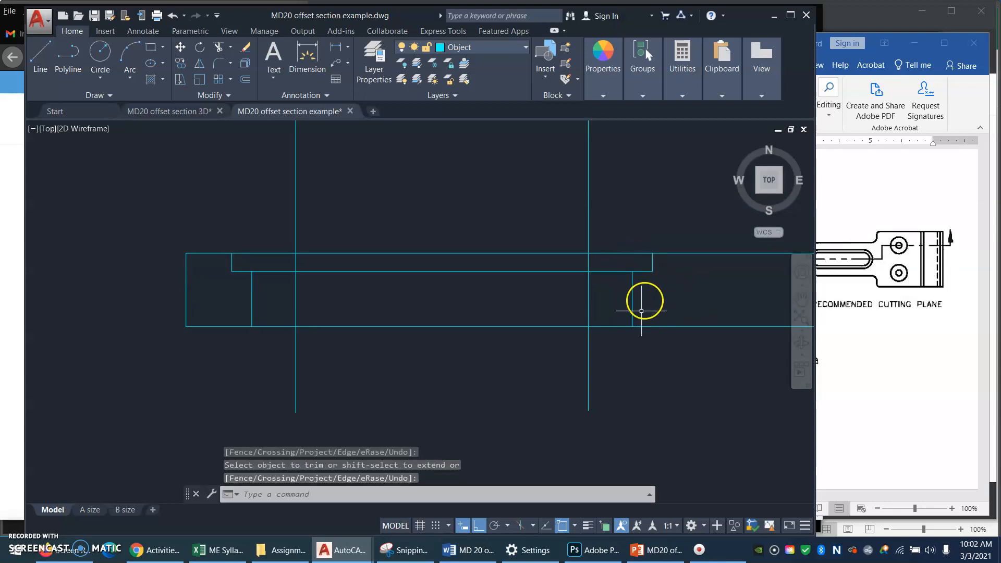
Move the slot's stepped profile lines in the front view's base to the Hidden layer
{"action": "left_click", "coordinate": [673, 259]}
{"action": "left_click", "coordinate": [625, 293]}
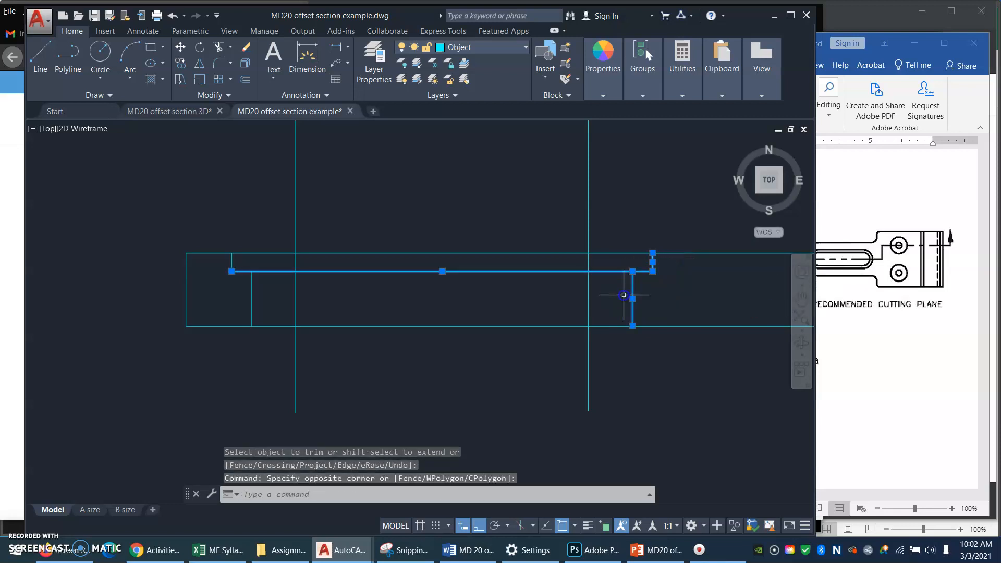
{"action": "left_click", "coordinate": [251, 262]}
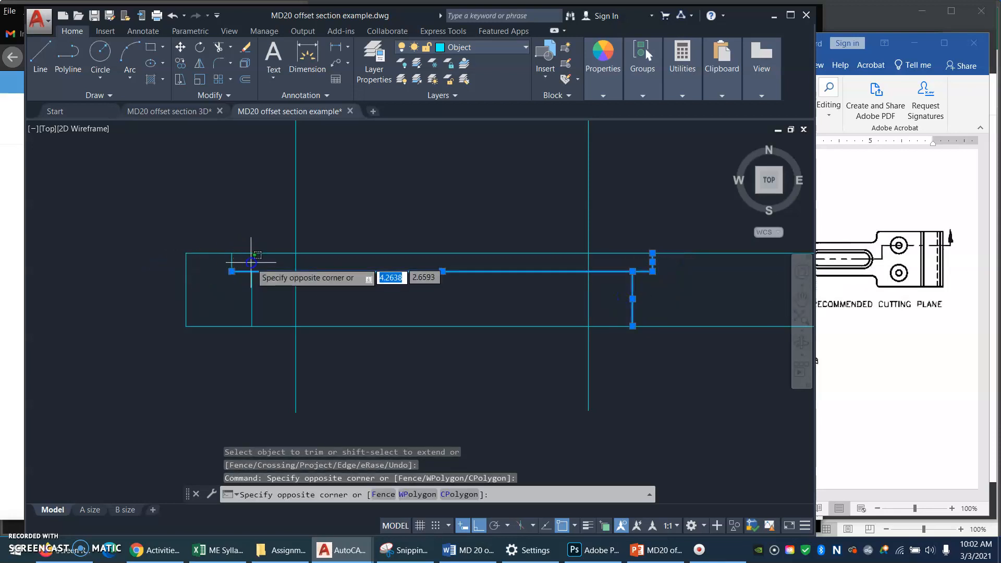
{"action": "left_click", "coordinate": [225, 303]}
{"action": "left_click", "coordinate": [253, 298]}
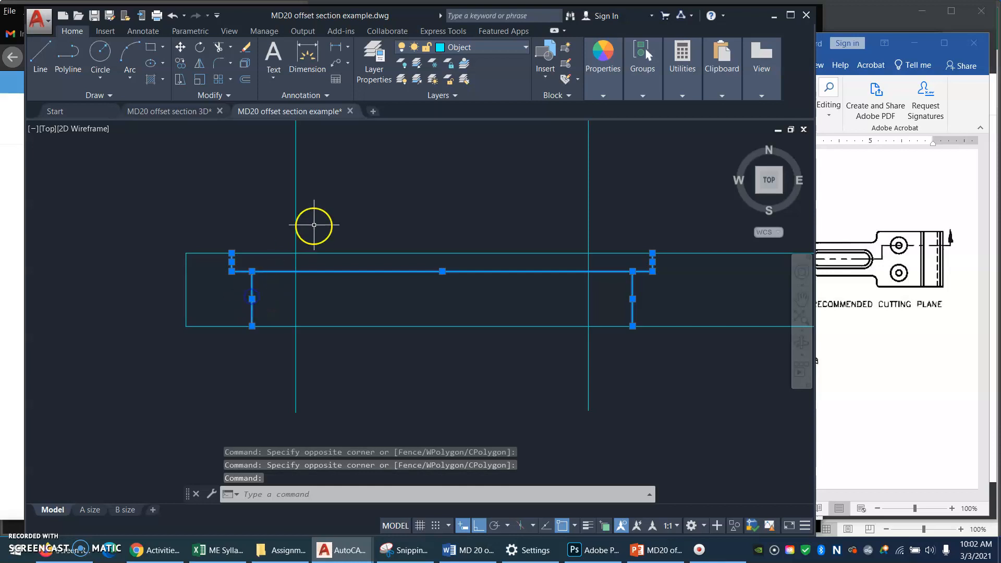
{"action": "left_click", "coordinate": [525, 48]}
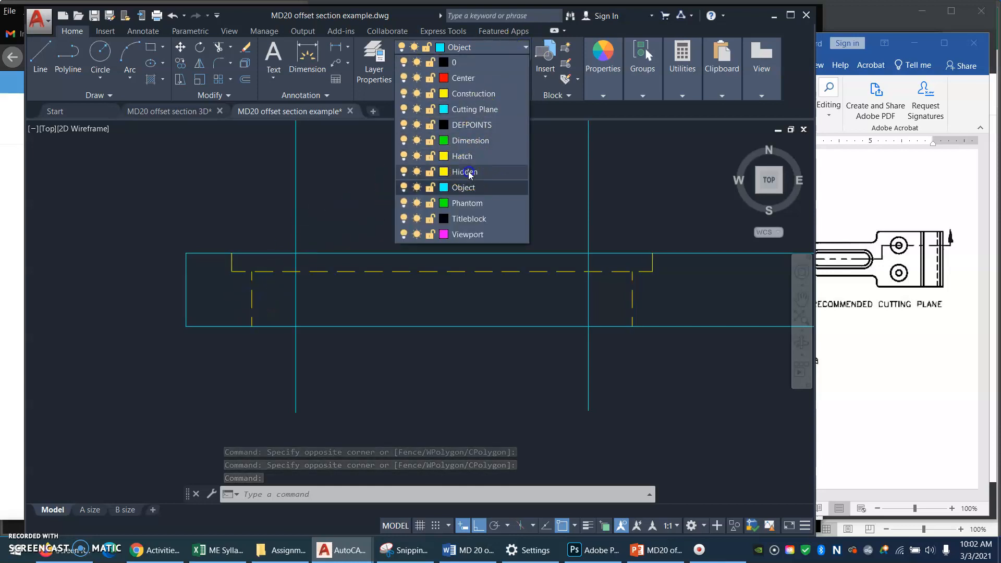
{"action": "left_click", "coordinate": [464, 171]}
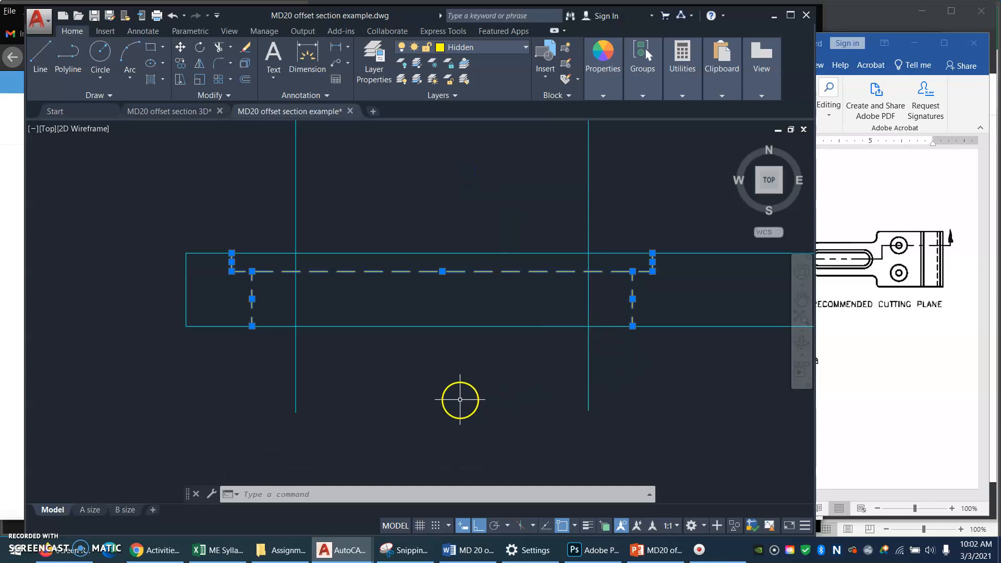
{"action": "key", "text": "Escape"}
Move the two vertical centre lines through the front view's slot to the Center layer
{"action": "left_click", "coordinate": [645, 374]}
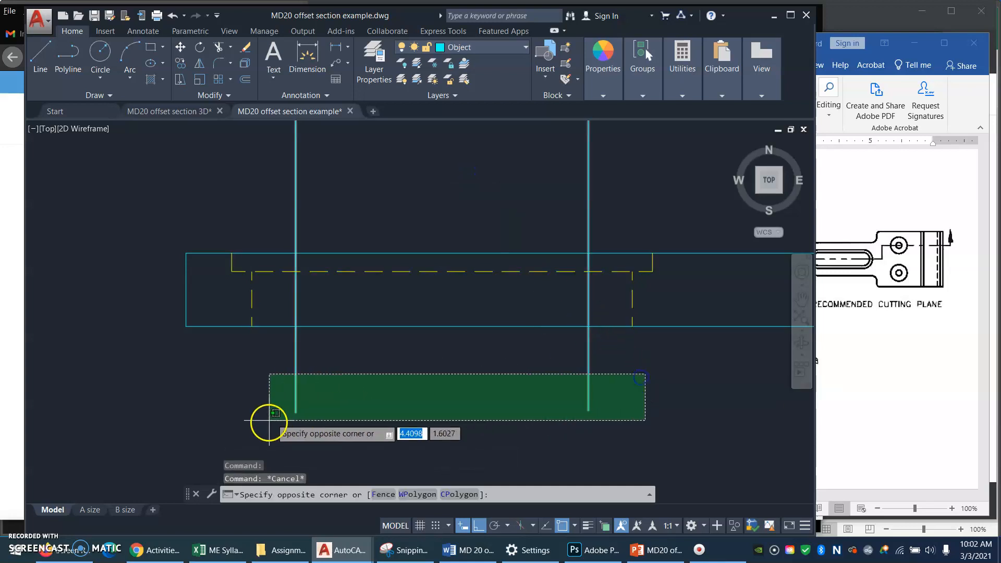
{"action": "left_click", "coordinate": [256, 430]}
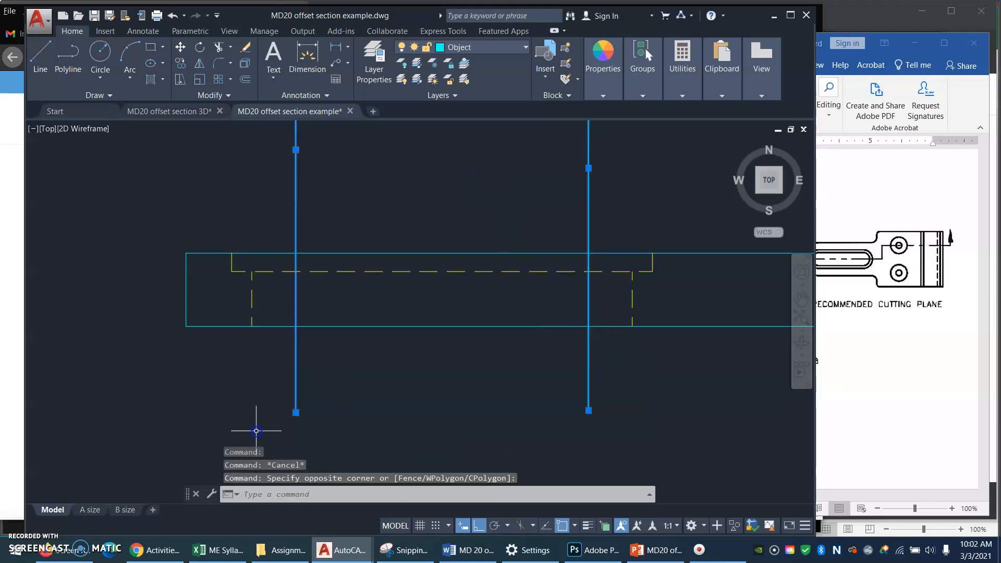
{"action": "left_click", "coordinate": [522, 49]}
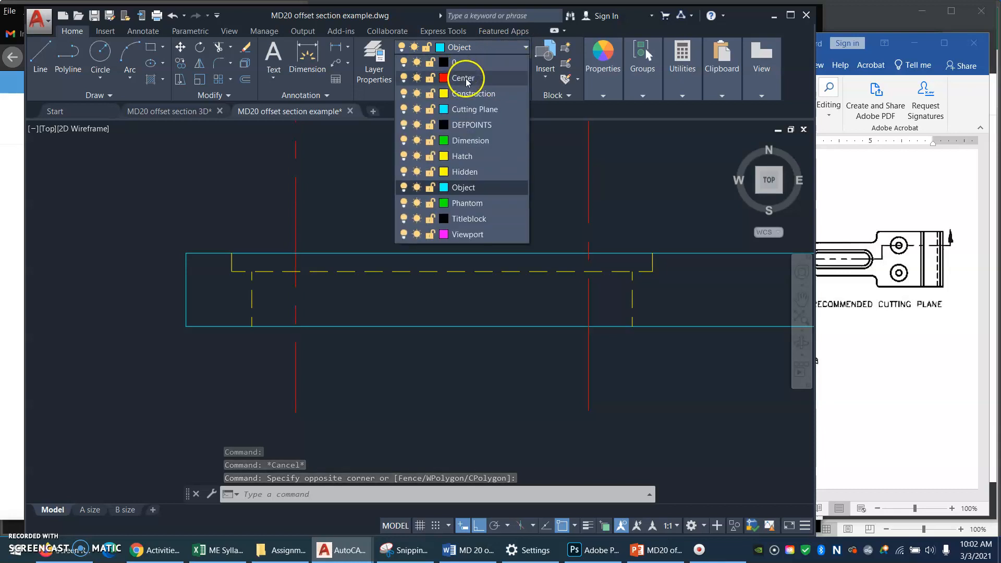
{"action": "left_click", "coordinate": [462, 78]}
{"action": "key", "text": "Escape"}
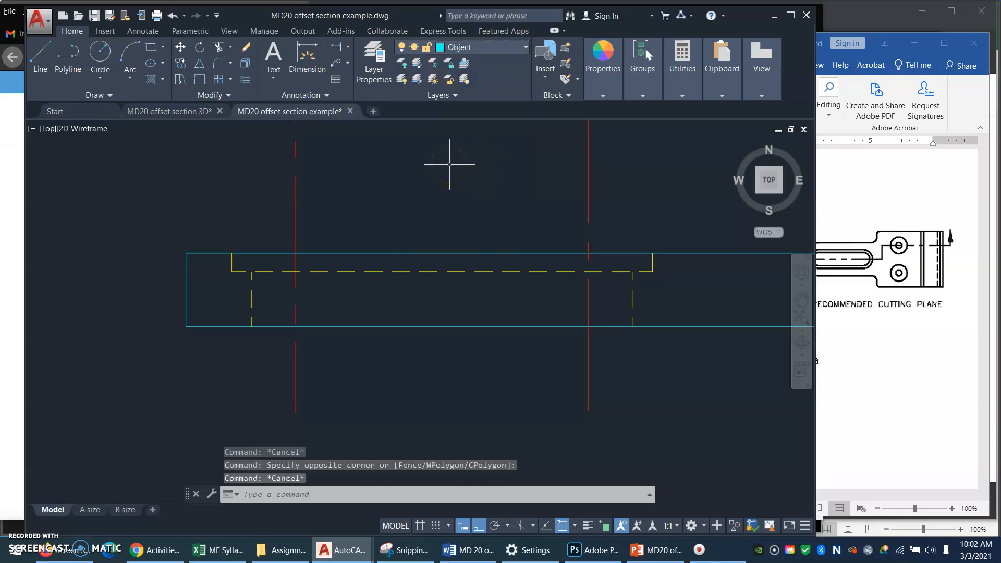
Project the left quadrants of the lower hole's outer and inner circles down to the front view's bottom edge with vertical lines
{"action": "type", "text": "z"}
{"action": "key", "text": "Return"}
{"action": "type", "text": "p"}
{"action": "key", "text": "Return"}
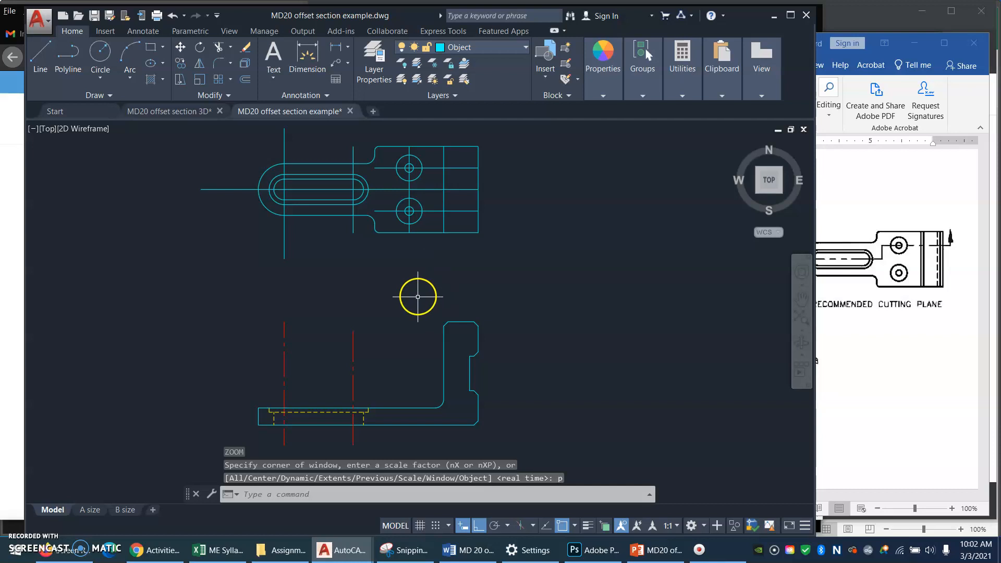
{"action": "type", "text": "l"}
{"action": "key", "text": "Return"}
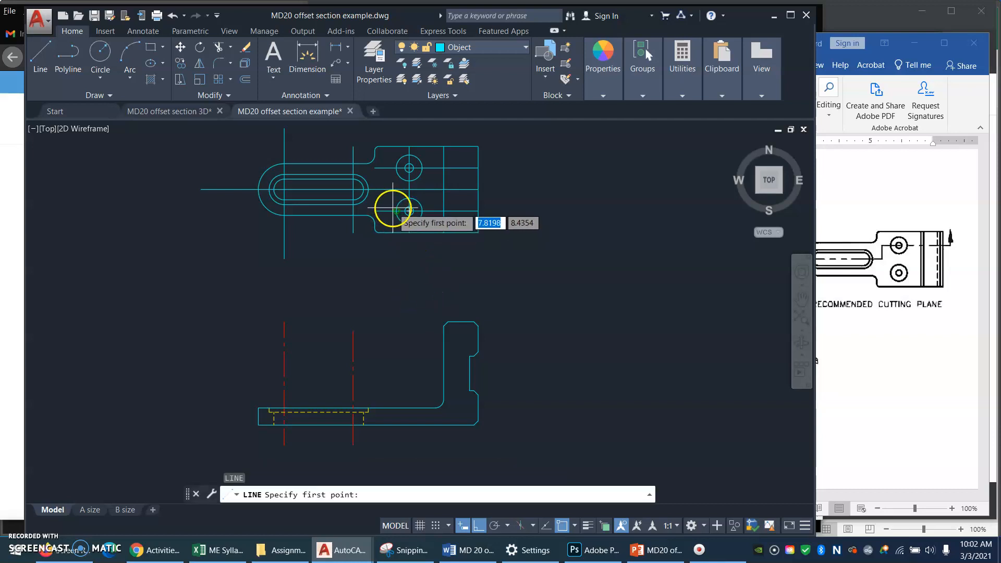
{"action": "left_click", "coordinate": [396, 210]}
{"action": "left_click", "coordinate": [395, 420]}
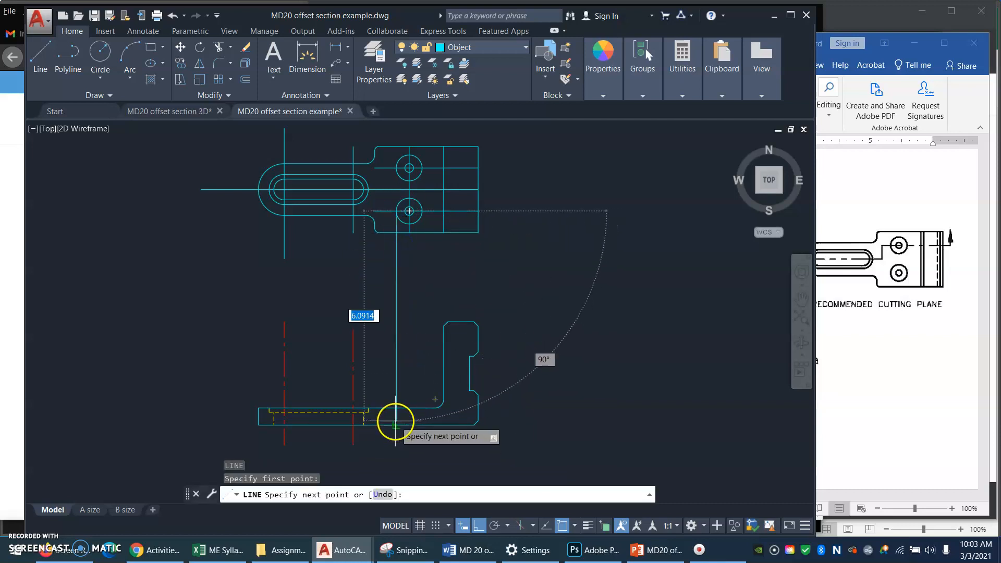
{"action": "key", "text": "Return"}
{"action": "key", "text": "Return"}
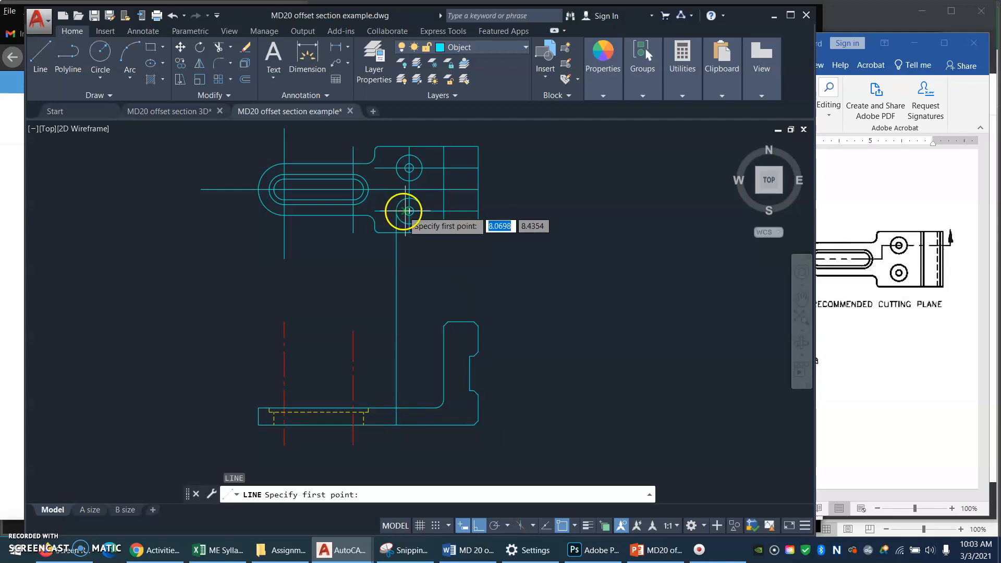
{"action": "left_click", "coordinate": [405, 210]}
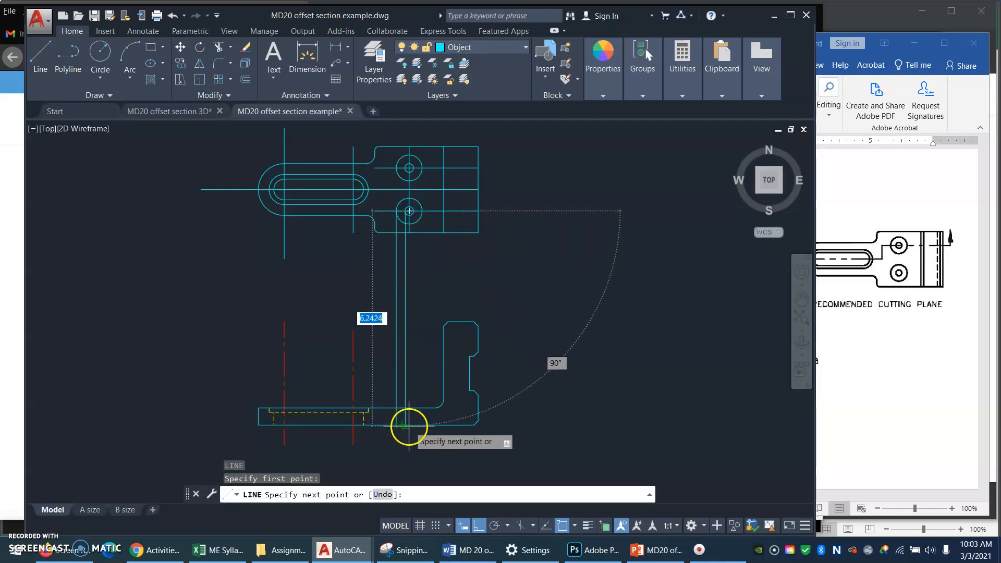
{"action": "left_click", "coordinate": [408, 425]}
{"action": "key", "text": "Return"}
Project the right quadrants of the lower hole's inner and outer circles down to the front view's bottom edge with vertical lines
{"action": "key", "text": "Return"}
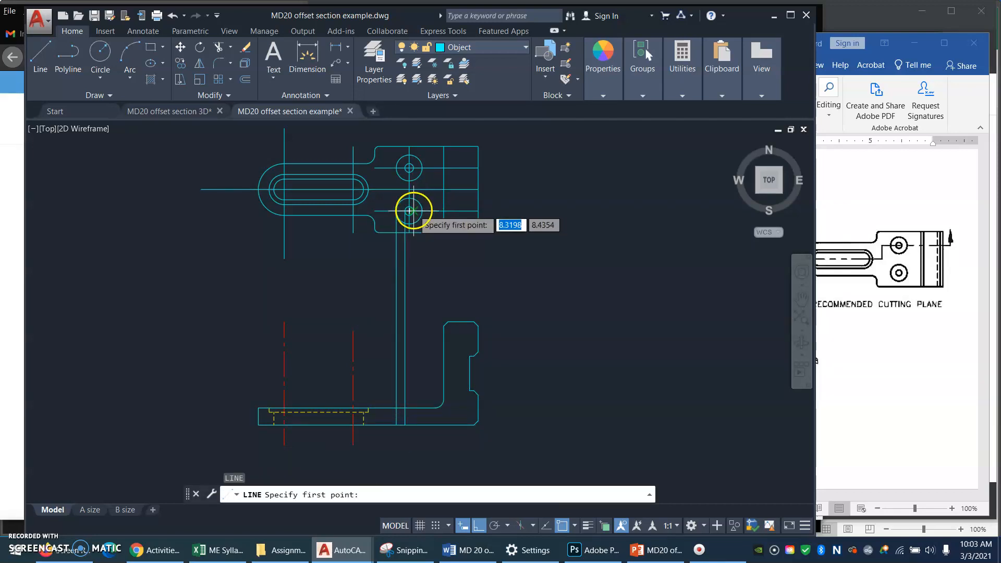
{"action": "left_click", "coordinate": [414, 211]}
{"action": "left_click", "coordinate": [413, 422]}
{"action": "key", "text": "Return"}
{"action": "key", "text": "Return"}
{"action": "left_click", "coordinate": [423, 211]}
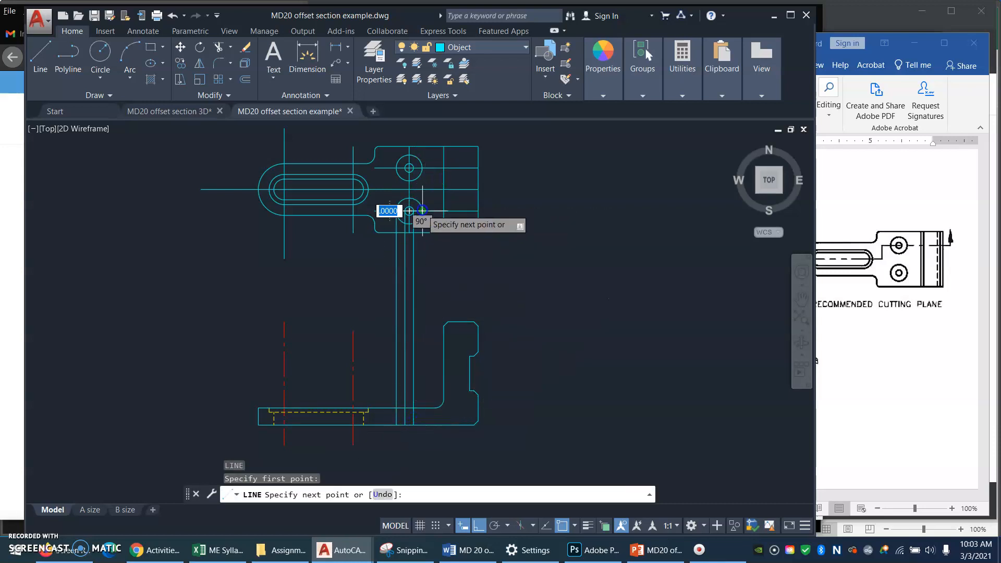
{"action": "left_click", "coordinate": [422, 423]}
{"action": "key", "text": "Return"}
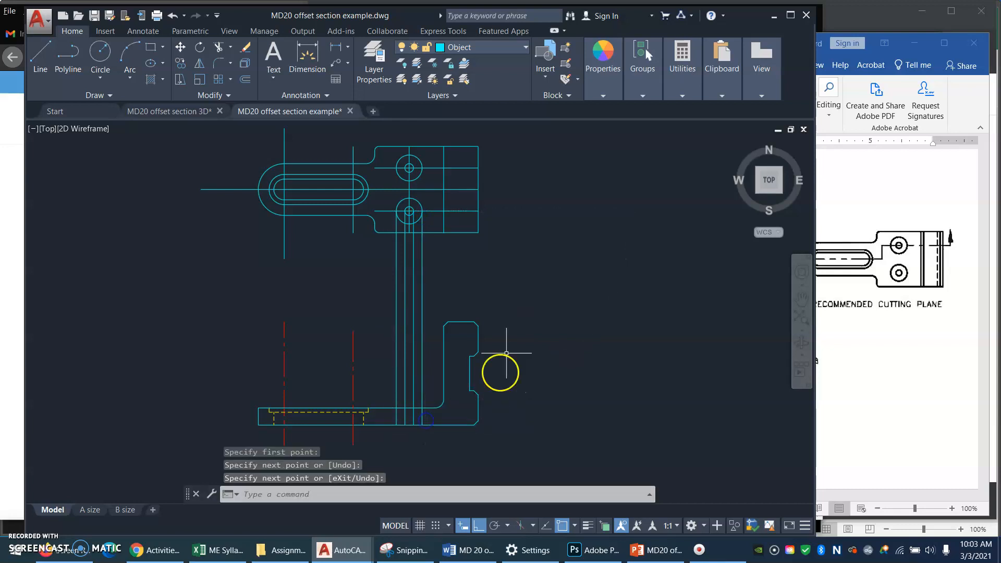
Draw a vertical centre line about 6.4 long from the lower end of the holes' centre line to below the front view's base
{"action": "key", "text": "Return"}
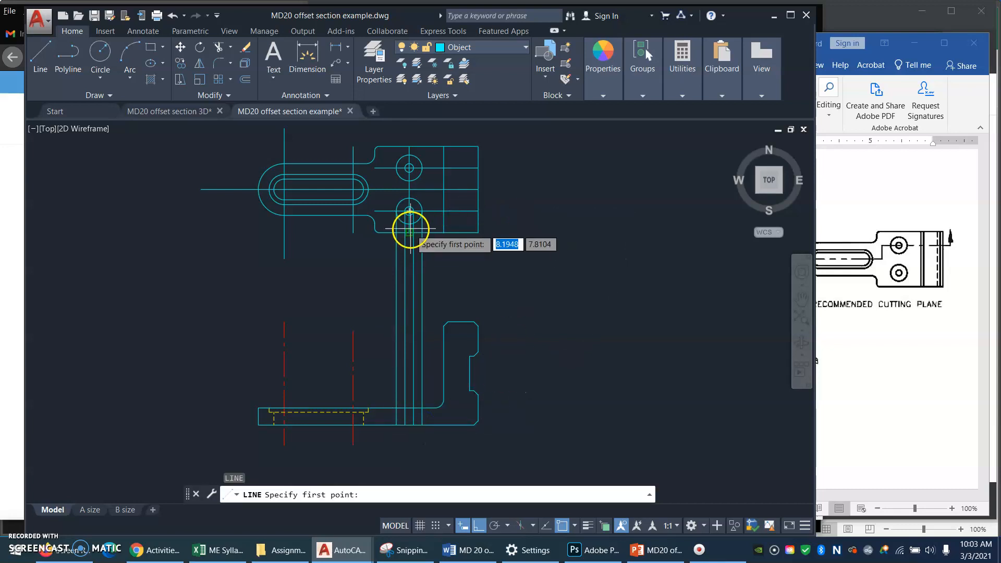
{"action": "left_click", "coordinate": [409, 231]}
{"action": "left_click", "coordinate": [409, 453]}
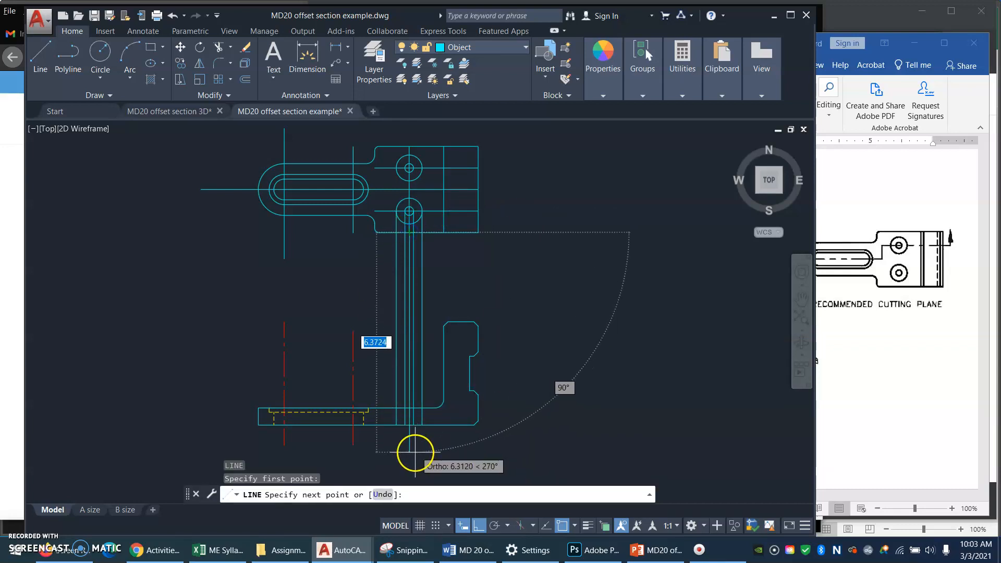
{"action": "key", "text": "Return"}
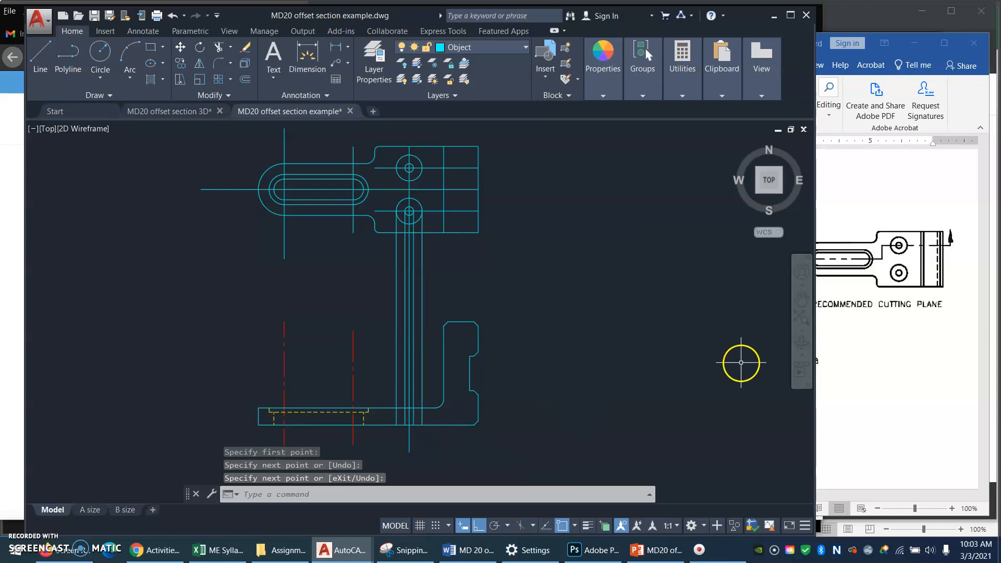
Check the counterbore depth in the Word document, and offset the front view base's top edge .188 downward
{"action": "left_click", "coordinate": [934, 358]}
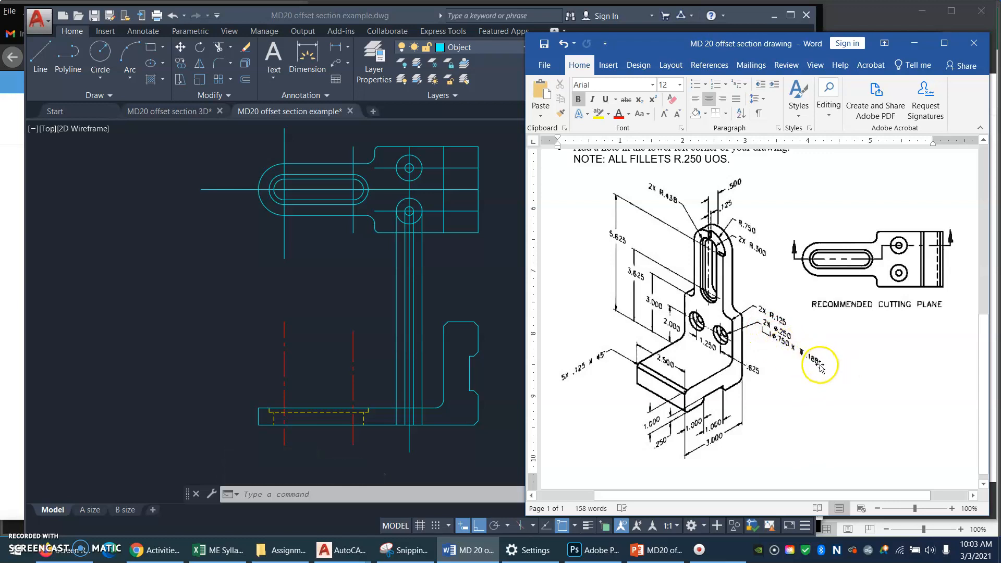
{"action": "left_click", "coordinate": [458, 265]}
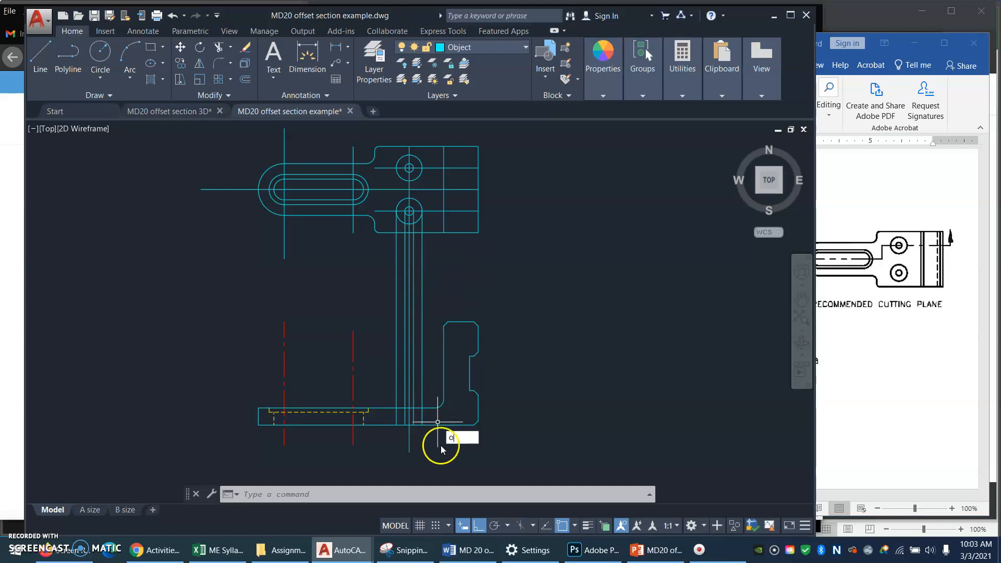
{"action": "key", "text": "Return"}
{"action": "type", "text": ".188"}
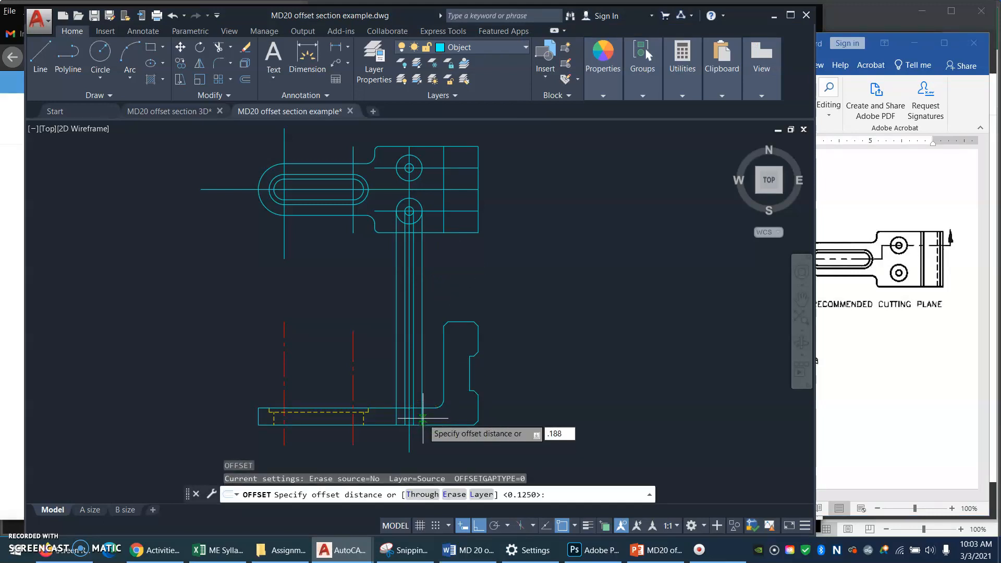
{"action": "key", "text": "Return"}
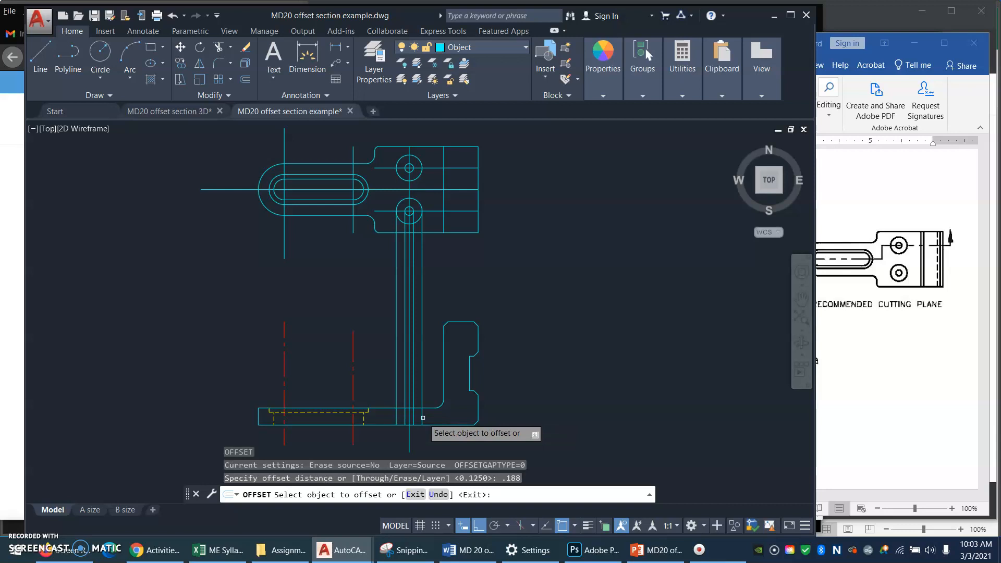
{"action": "left_click", "coordinate": [390, 409]}
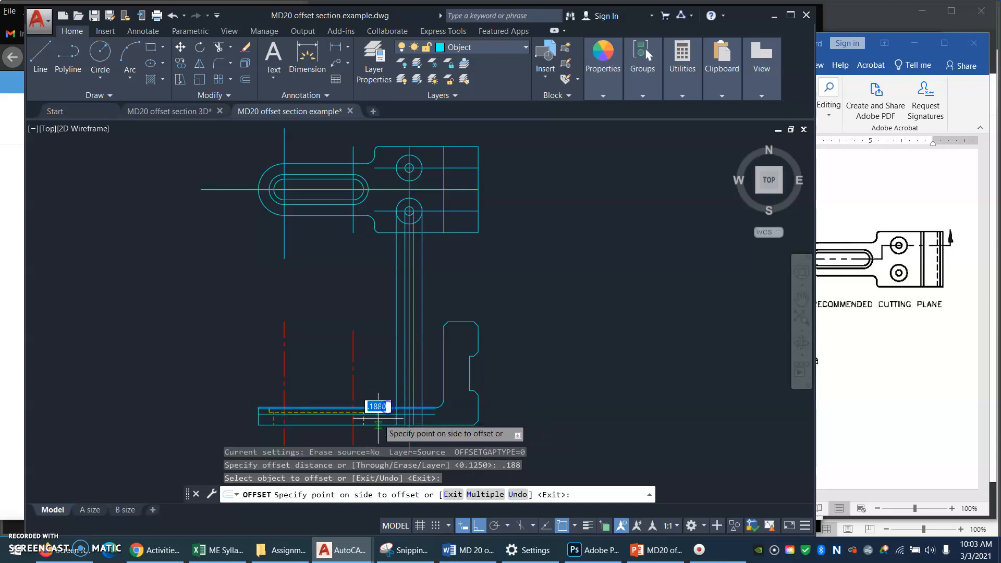
{"action": "left_click", "coordinate": [379, 425]}
{"action": "key", "text": "Return"}
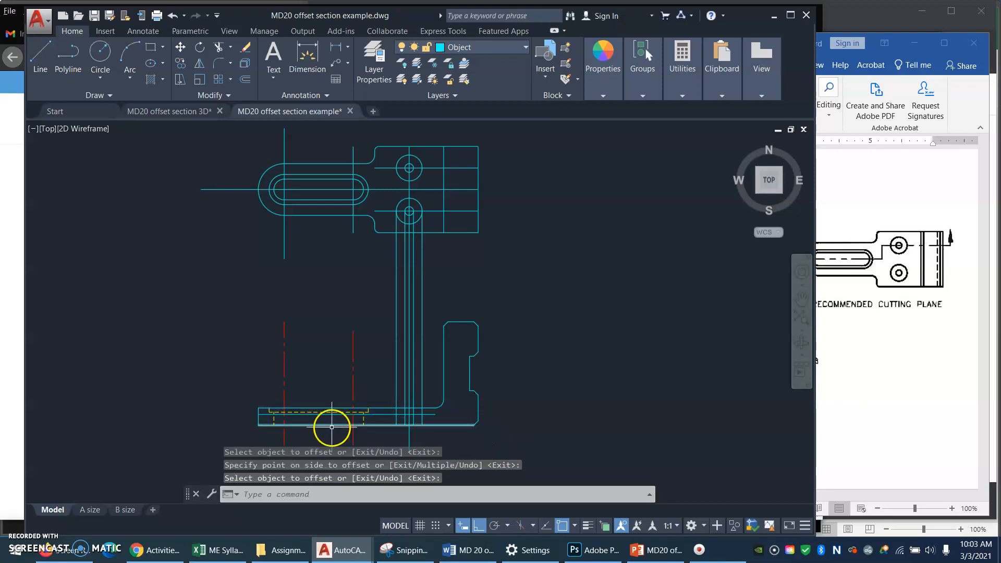
{"action": "type", "text": "z"}
{"action": "key", "text": "Return"}
{"action": "left_click", "coordinate": [378, 438]}
{"action": "left_click", "coordinate": [443, 380]}
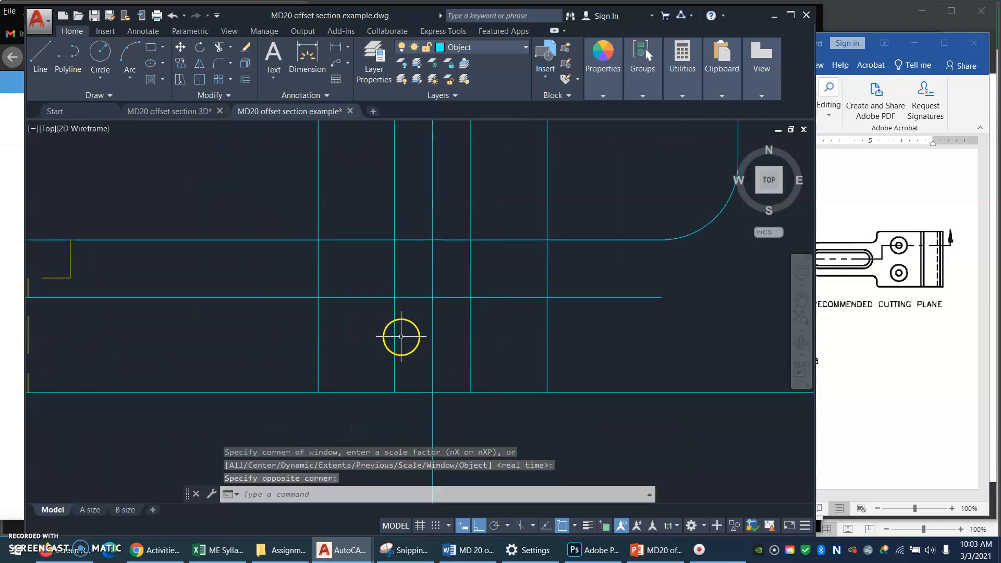
{"action": "key", "text": "Return"}
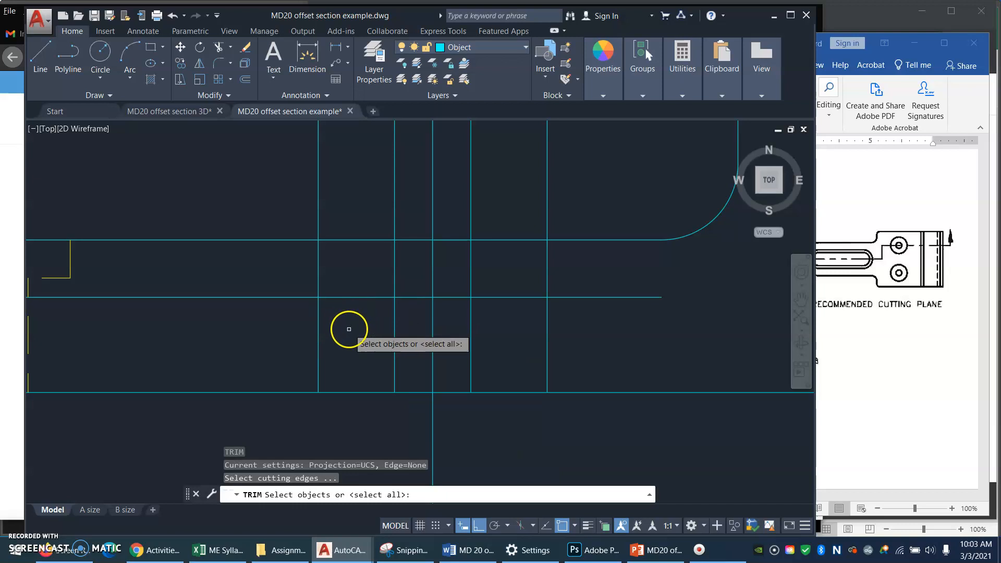
{"action": "right_click", "coordinate": [349, 329]}
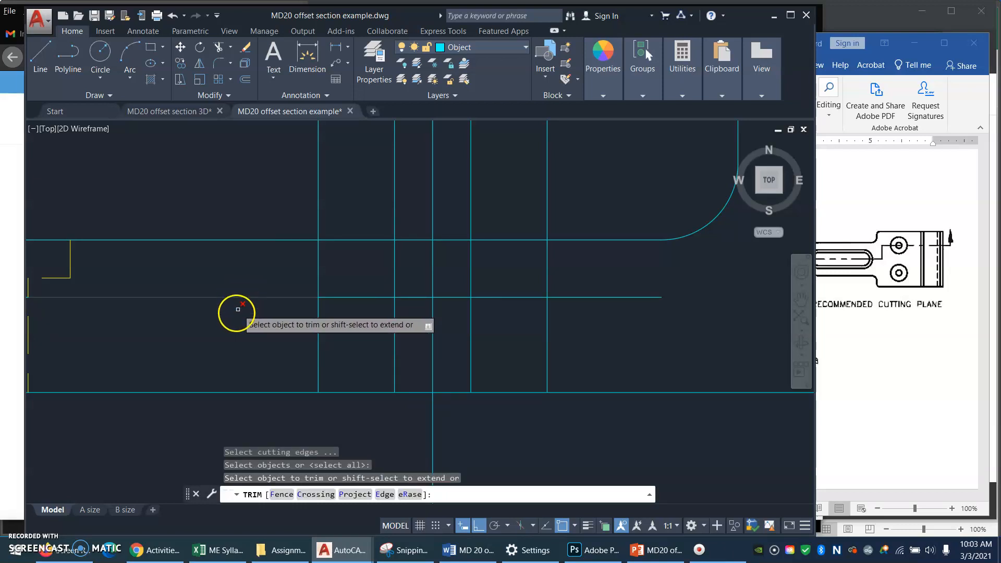
{"action": "key", "text": "Escape"}
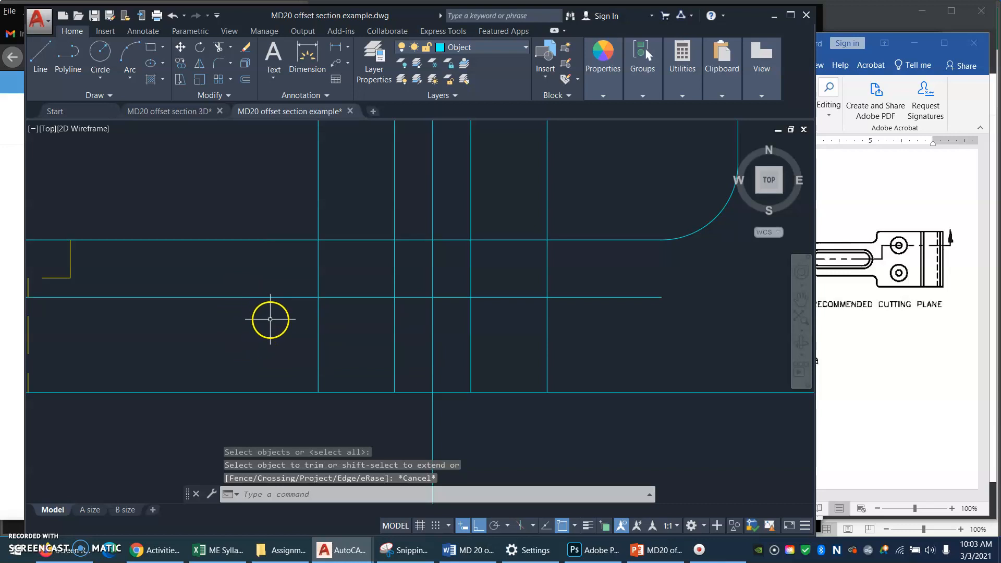
Trim the offset line outside the two outer projection lines, leaving only the counterbore's floor between them
{"action": "type", "text": "tr"}
{"action": "key", "text": "Return"}
{"action": "left_click", "coordinate": [410, 268]}
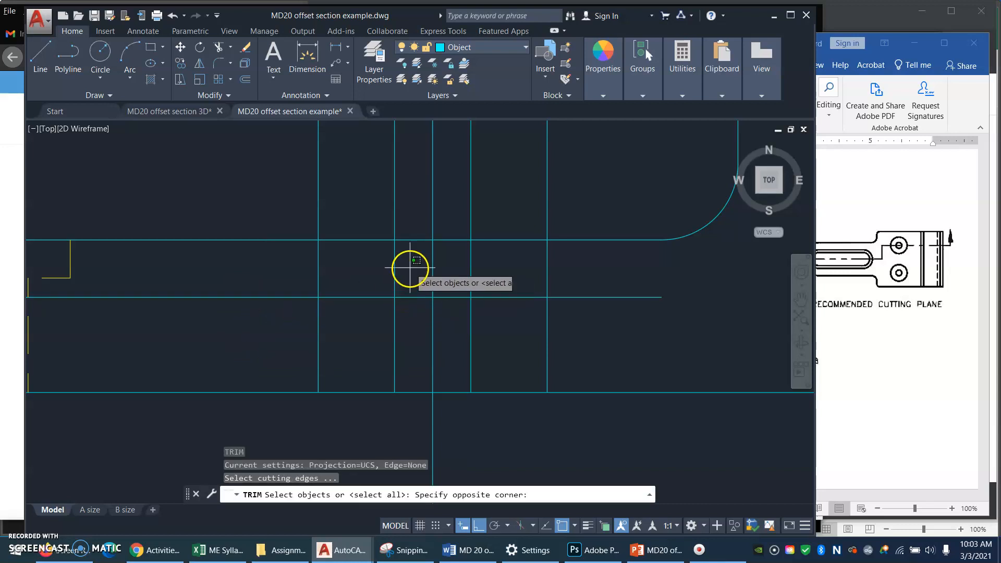
{"action": "left_click", "coordinate": [279, 346]}
{"action": "left_click", "coordinate": [598, 267]}
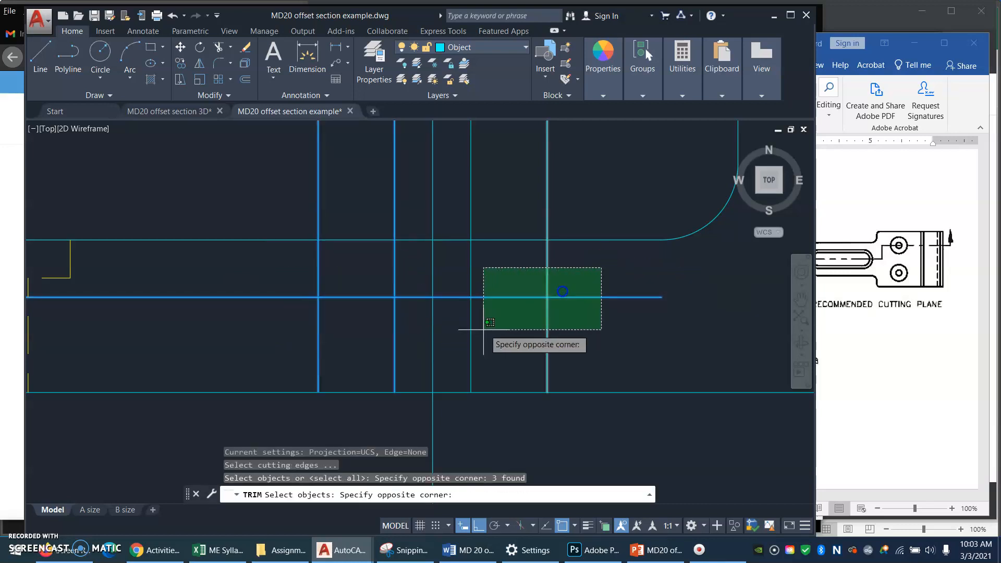
{"action": "left_click", "coordinate": [459, 346]}
{"action": "left_click", "coordinate": [520, 237]}
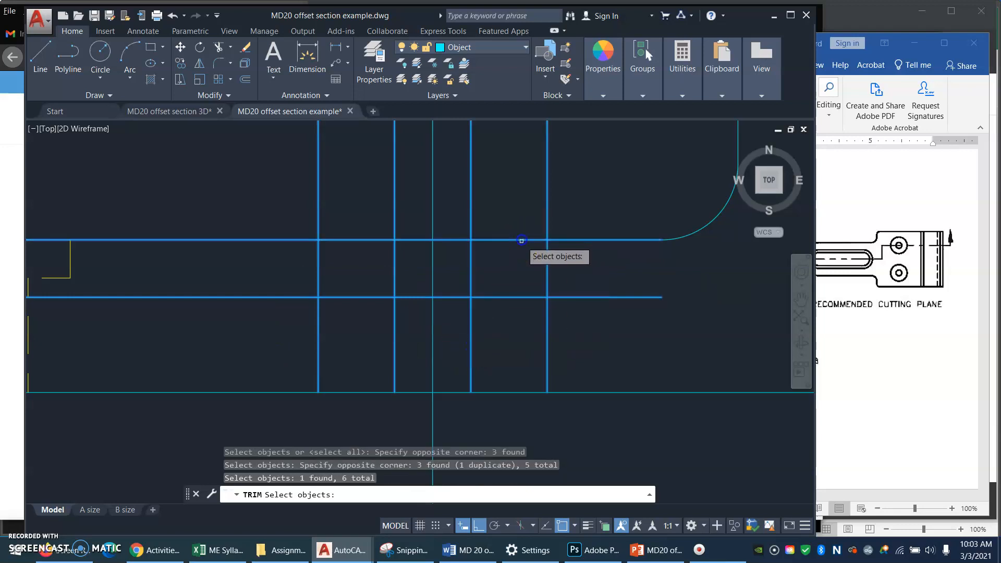
{"action": "right_click", "coordinate": [635, 316]}
{"action": "left_click", "coordinate": [252, 297]}
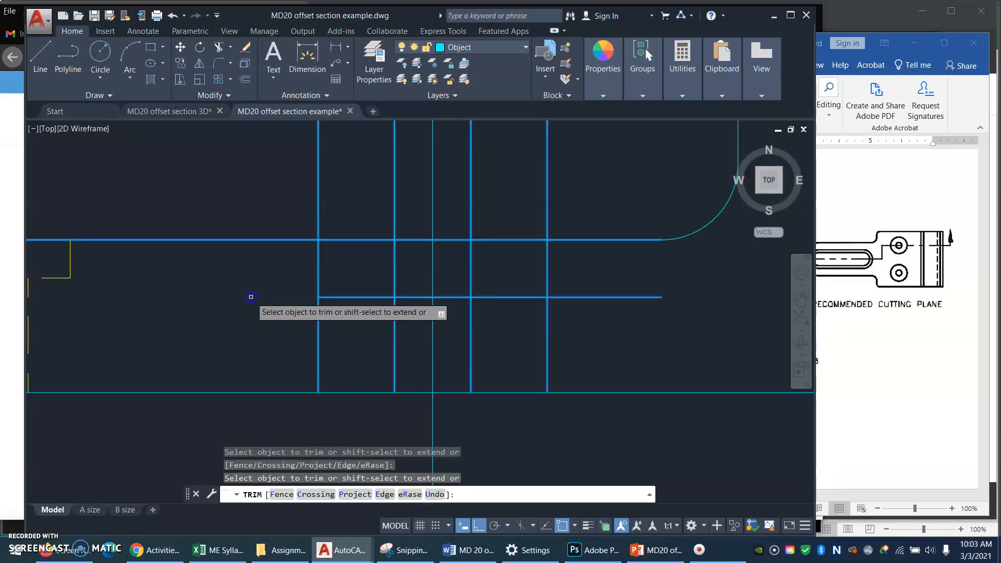
{"action": "left_click", "coordinate": [594, 297]}
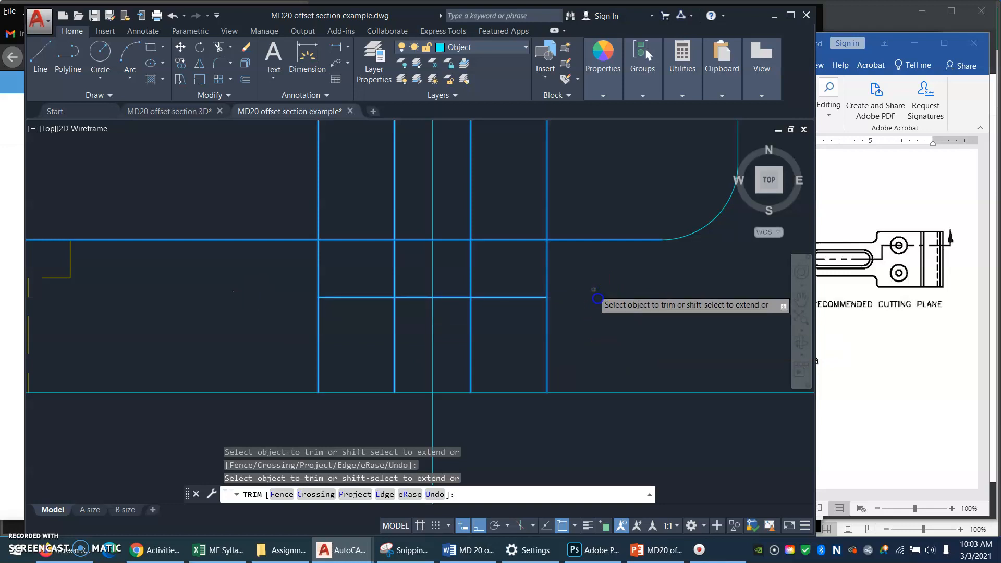
Trim the projection lines above the base, the inner pair inside the counterbore and the outer pair below its floor
{"action": "left_click", "coordinate": [591, 173]}
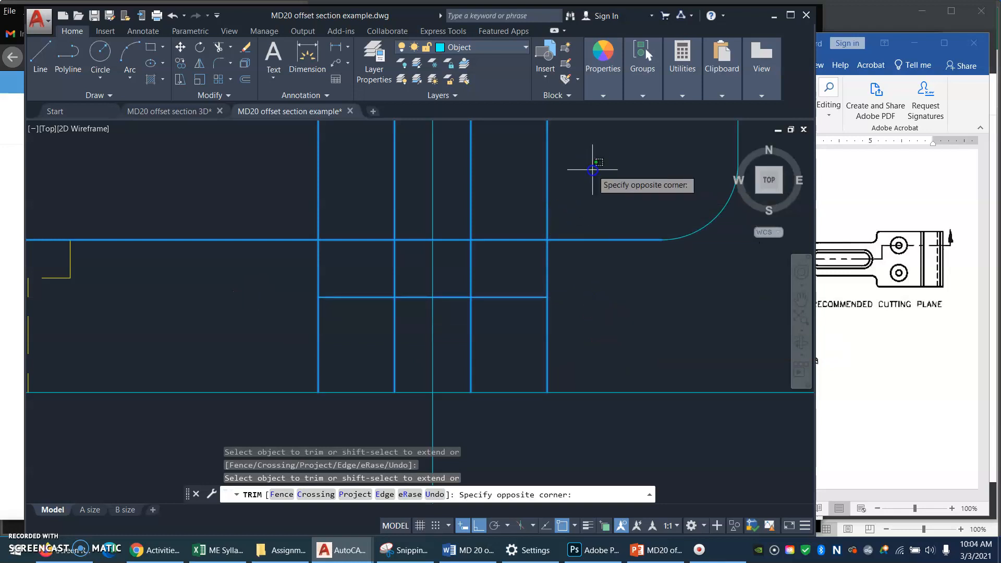
{"action": "left_click", "coordinate": [460, 205]}
{"action": "left_click", "coordinate": [400, 180]}
{"action": "left_click", "coordinate": [288, 201]}
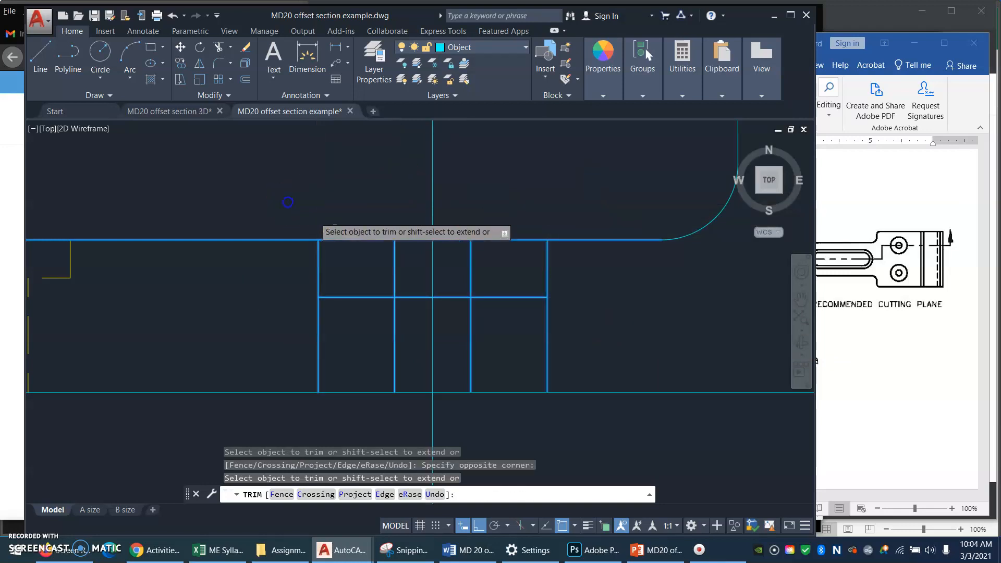
{"action": "left_click", "coordinate": [470, 262]}
{"action": "left_click", "coordinate": [547, 339]}
{"action": "left_click", "coordinate": [323, 335]}
{"action": "key", "text": "Return"}
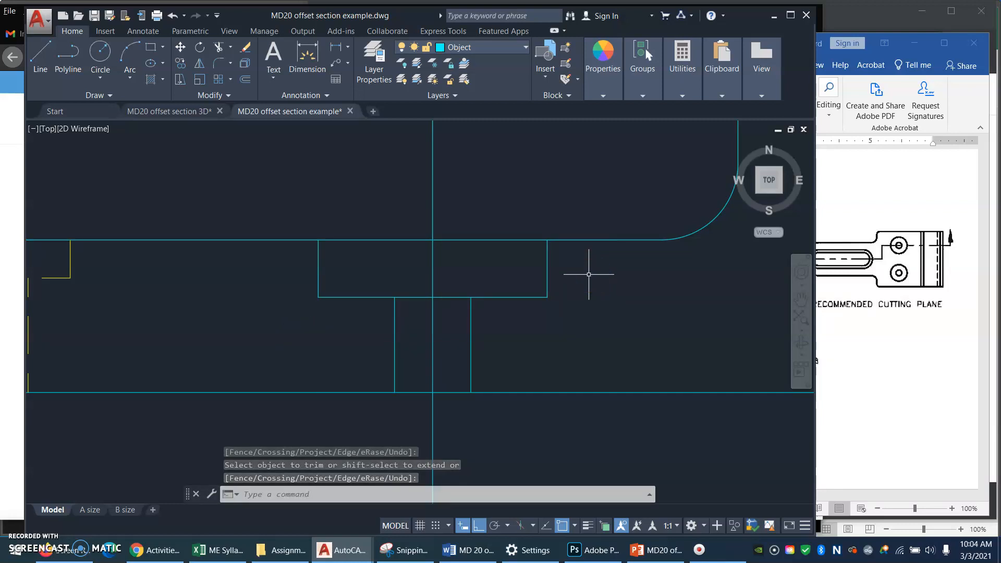
Move the five lines of the counterbored hole in the front view to the Hidden layer
{"action": "left_click", "coordinate": [588, 275]}
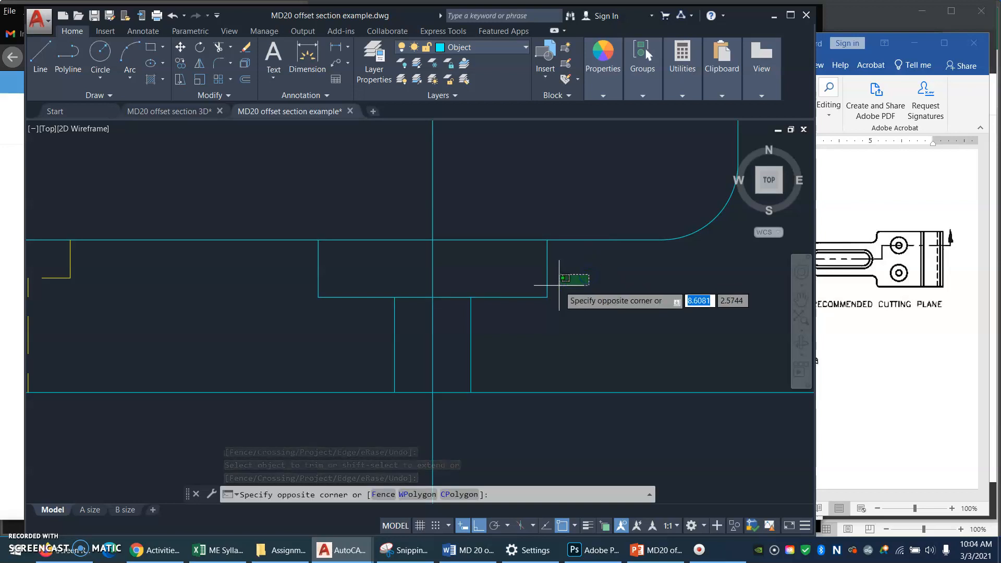
{"action": "left_click", "coordinate": [558, 311]}
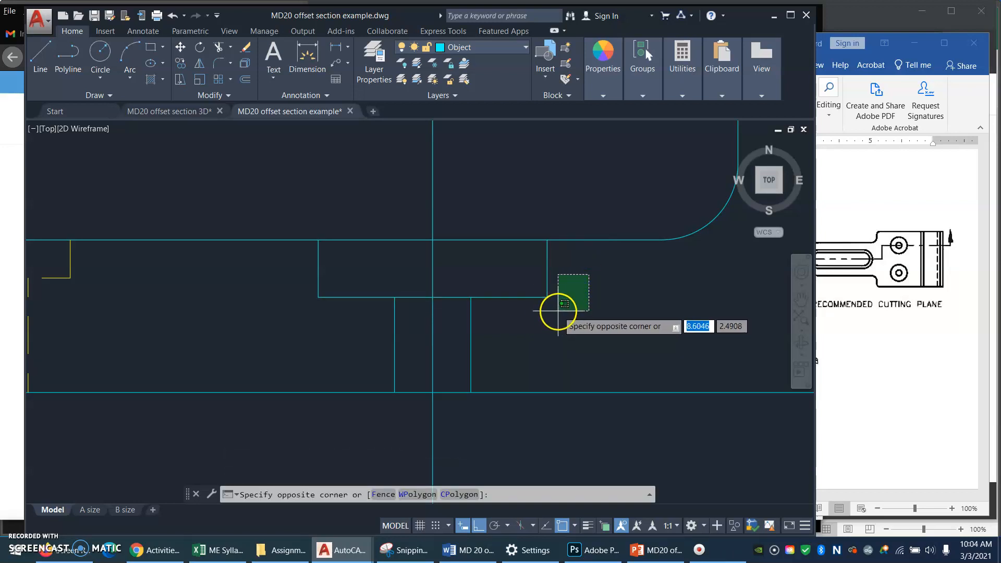
{"action": "left_click", "coordinate": [447, 344]}
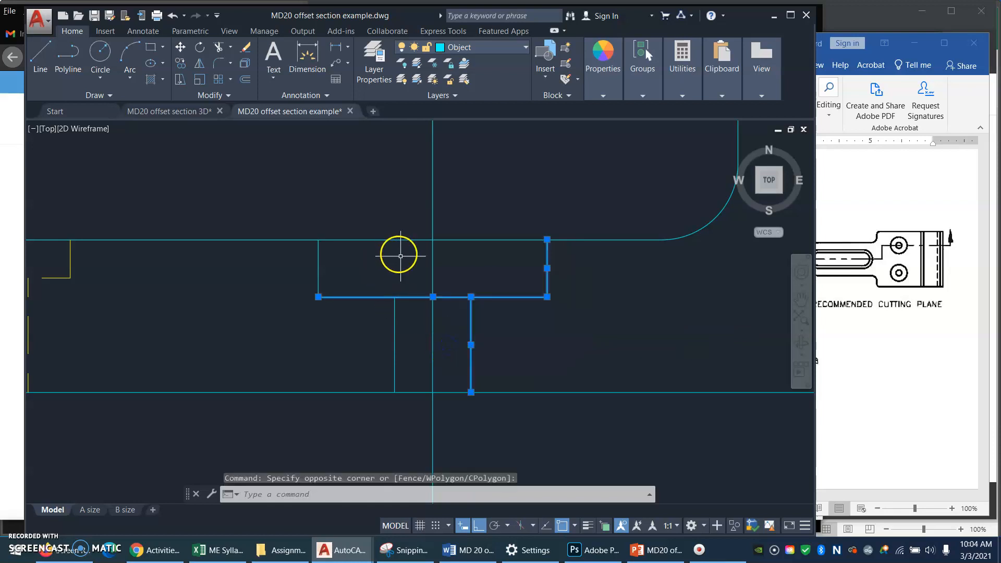
{"action": "left_click", "coordinate": [292, 351]}
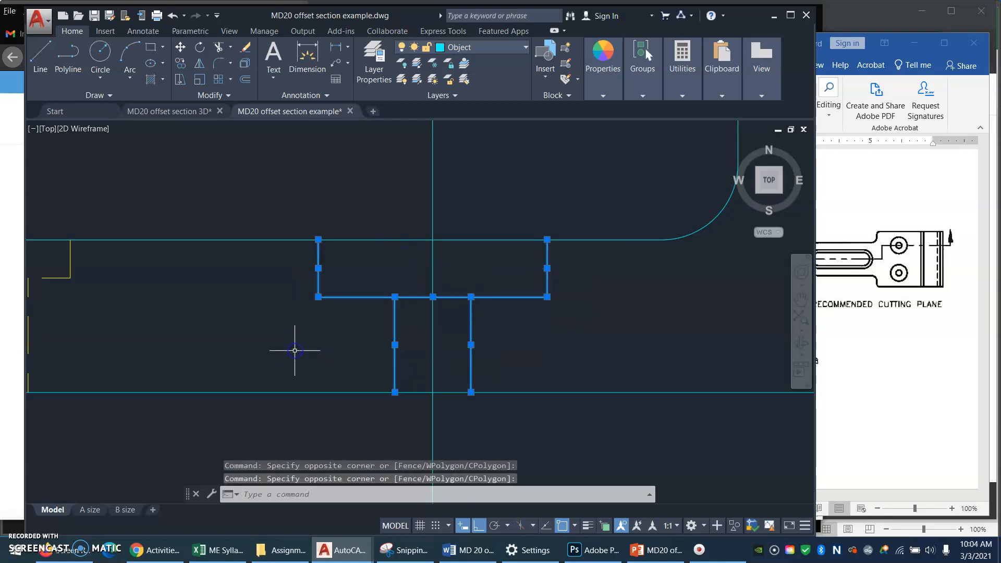
{"action": "left_click", "coordinate": [527, 49]}
{"action": "left_click", "coordinate": [483, 170]}
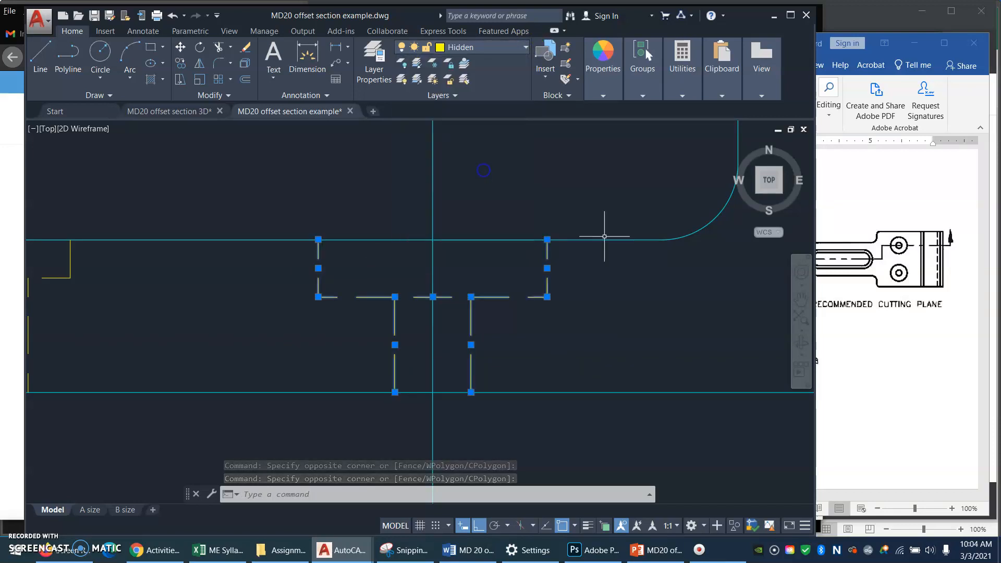
{"action": "key", "text": "Escape"}
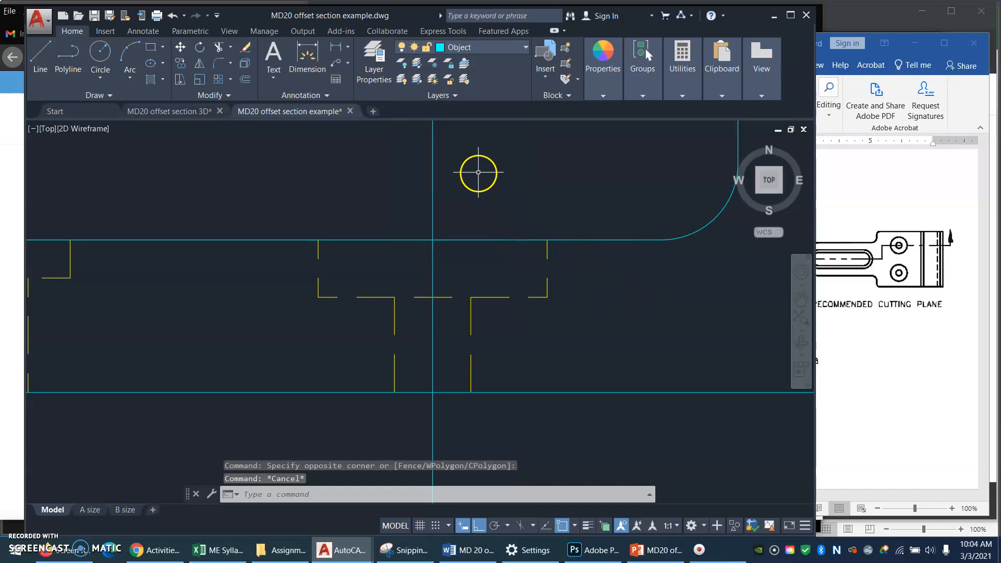
Move the vertical centre line through the front view's counterbored hole to the Center layer
{"action": "left_click", "coordinate": [473, 164]}
{"action": "left_click", "coordinate": [385, 191]}
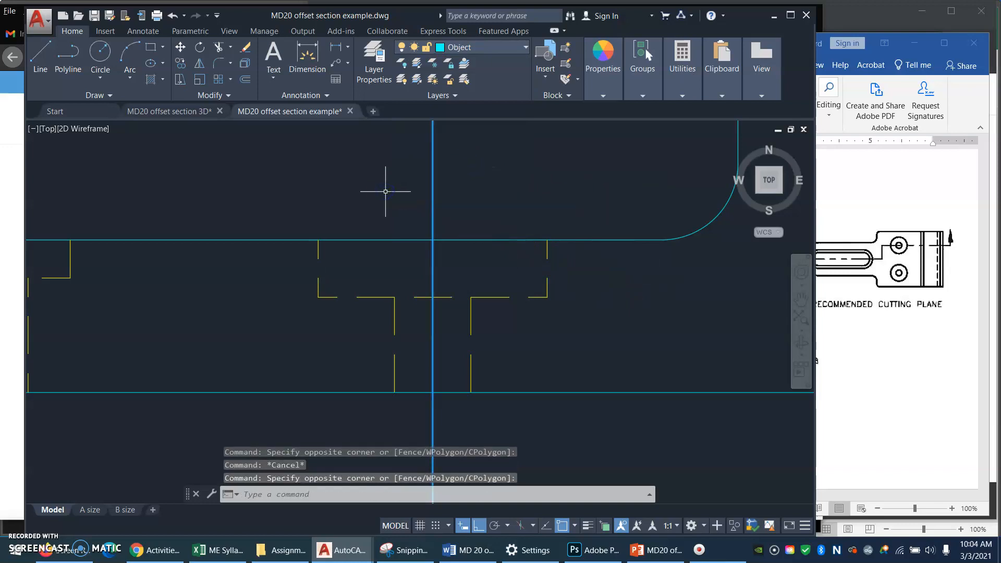
{"action": "left_click", "coordinate": [524, 48]}
{"action": "left_click", "coordinate": [475, 79]}
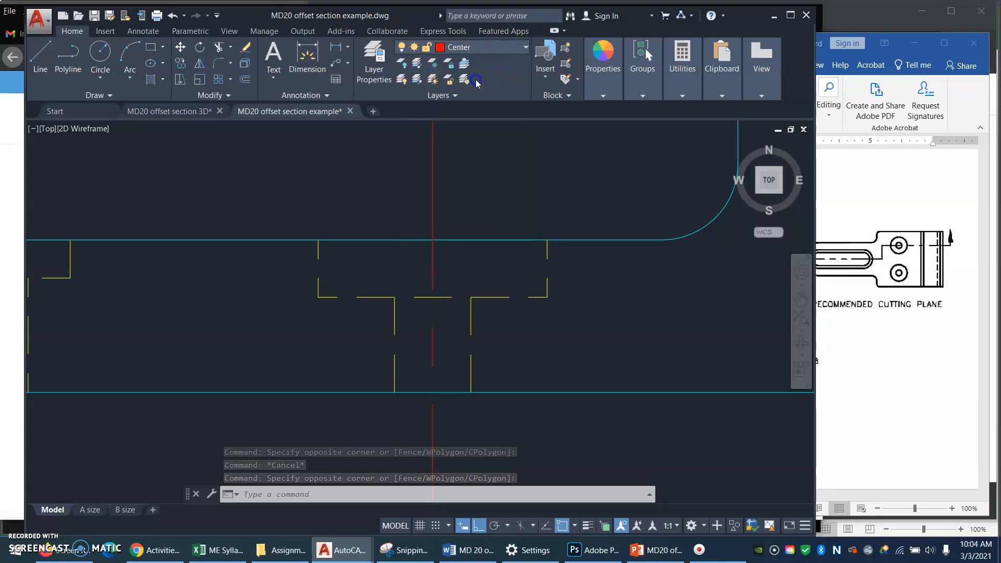
{"action": "key", "text": "Escape"}
{"action": "type", "text": "z"}
{"action": "key", "text": "Return"}
{"action": "type", "text": "p"}
{"action": "key", "text": "Return"}
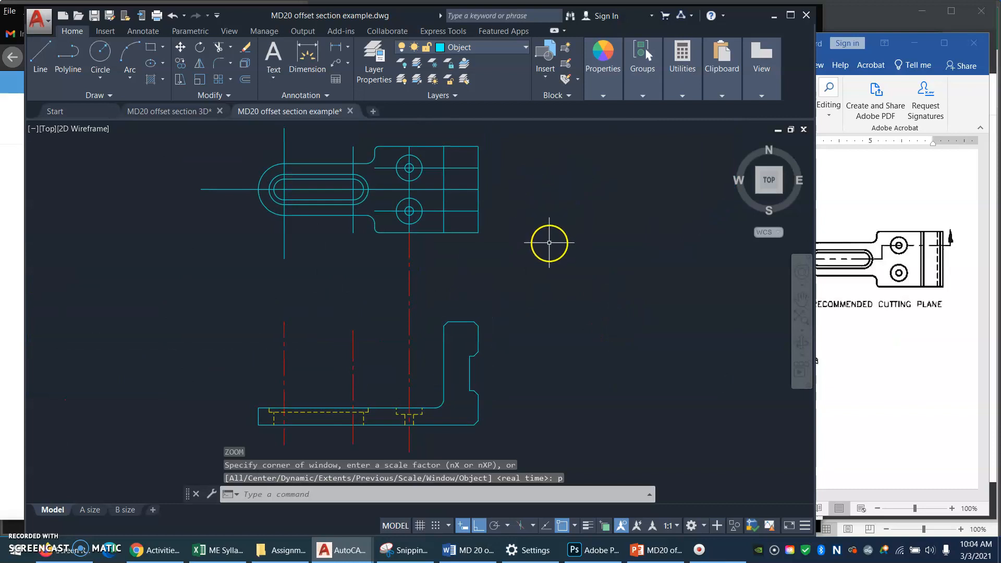
Shorten the counterbored hole's centre line from its upper end to about the height of the slot's centre lines
{"action": "left_click", "coordinate": [407, 261]}
{"action": "left_click", "coordinate": [409, 234]}
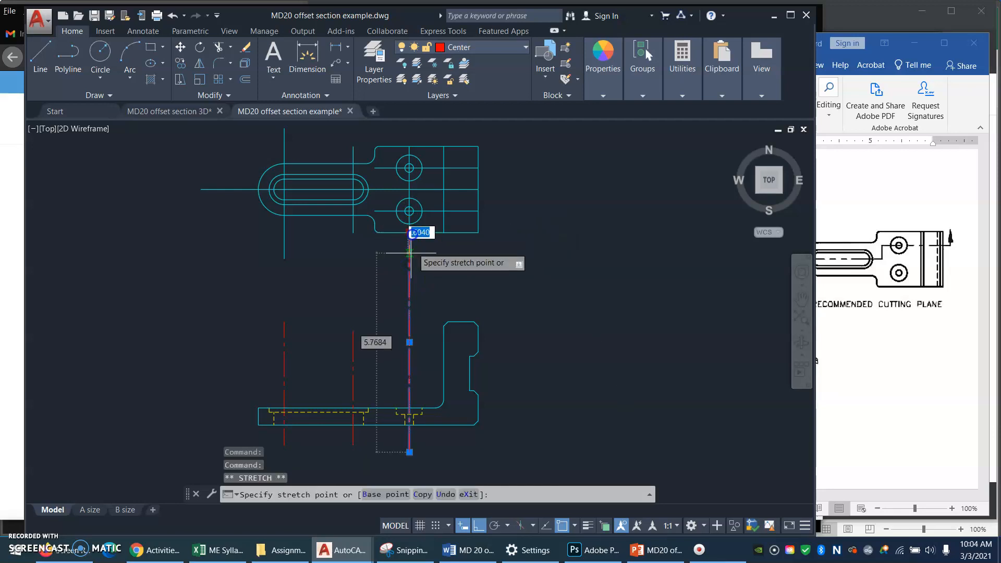
{"action": "key", "text": "Escape"}
{"action": "key", "text": "Escape"}
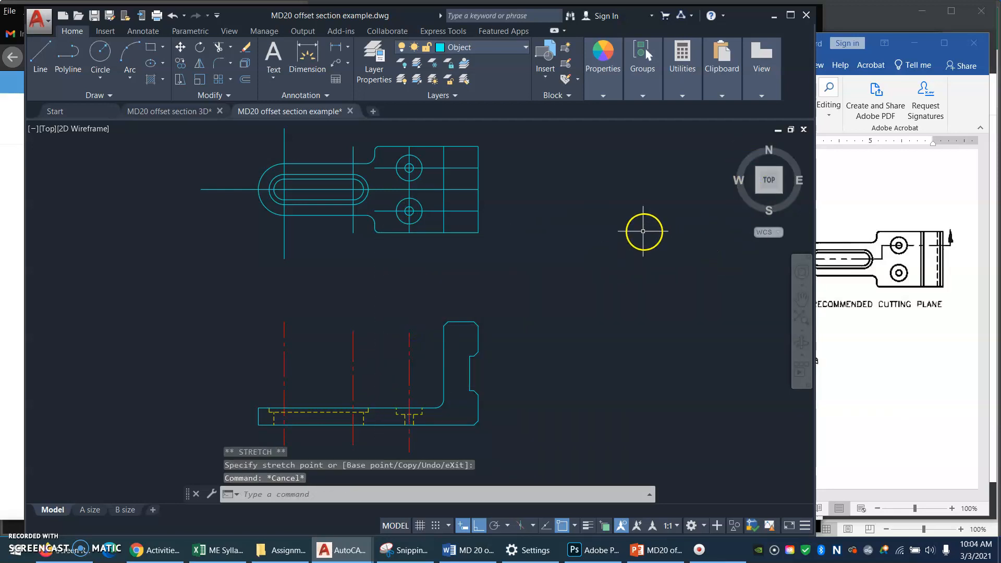
Check the recommended cutting plane in the Word document, and stretch the upper hole's horizontal centre line past the top view's right edge
{"action": "left_click", "coordinate": [889, 390]}
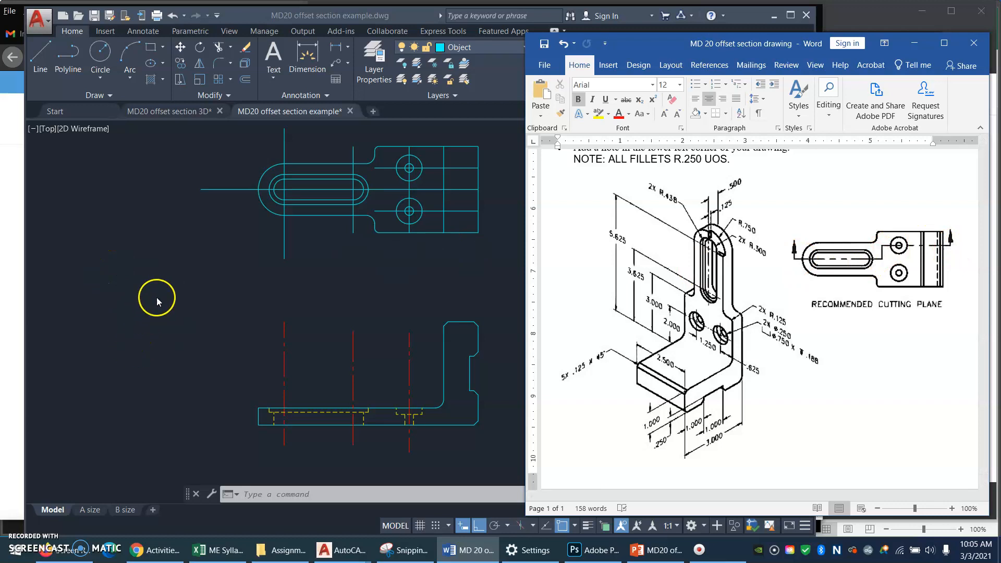
{"action": "left_click", "coordinate": [215, 254]}
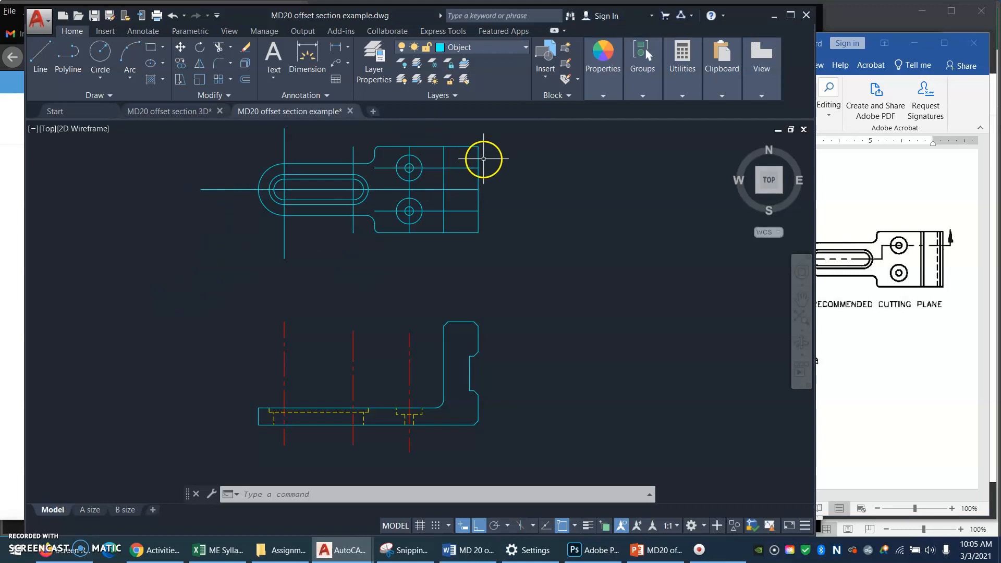
{"action": "left_click", "coordinate": [526, 46]}
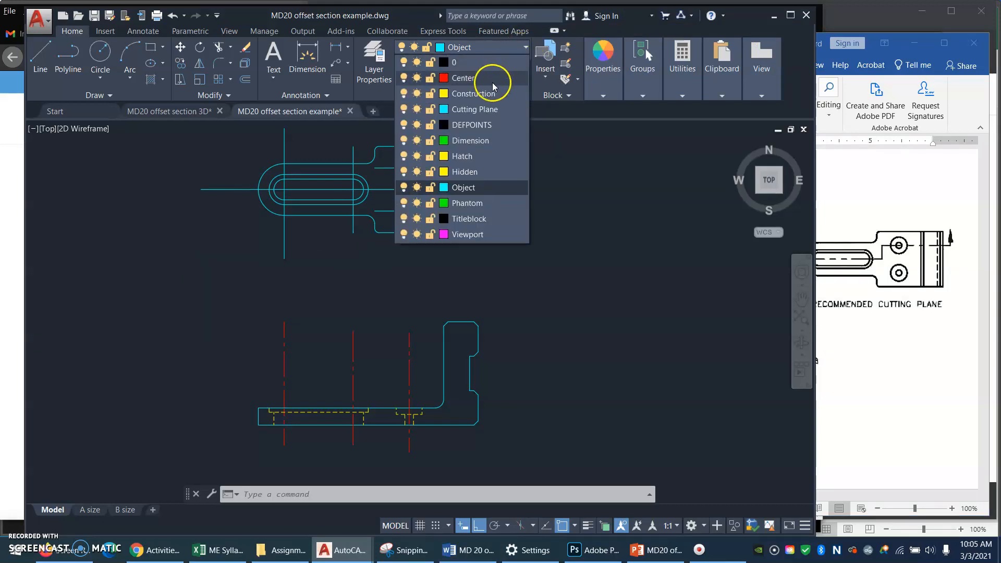
{"action": "left_click", "coordinate": [479, 110]}
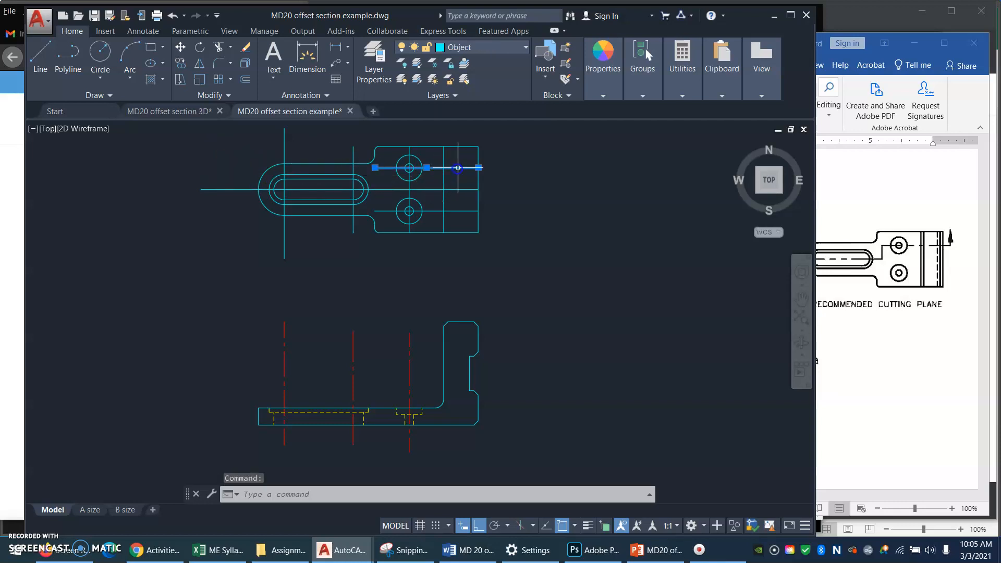
{"action": "left_click", "coordinate": [478, 168]}
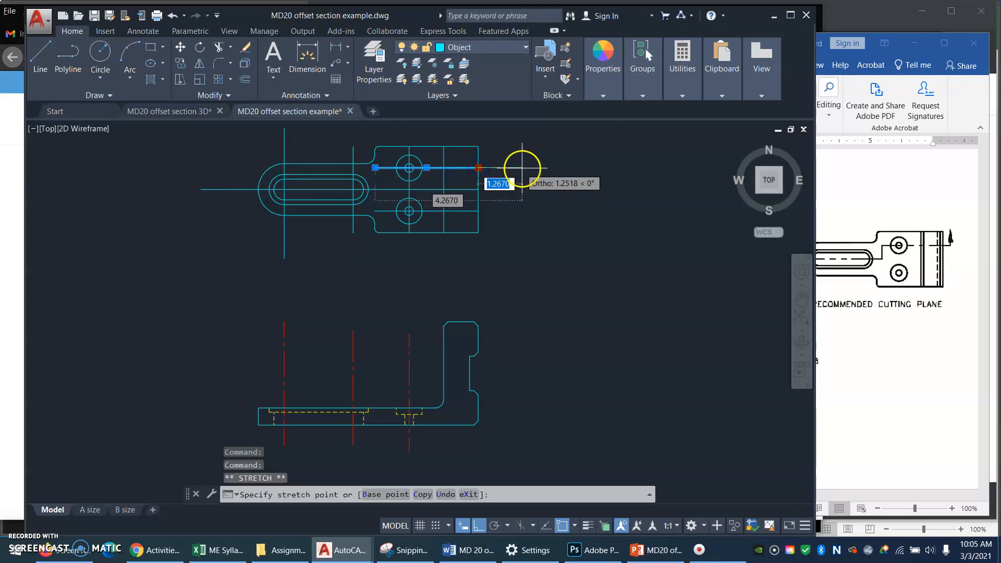
{"action": "left_click", "coordinate": [498, 167]}
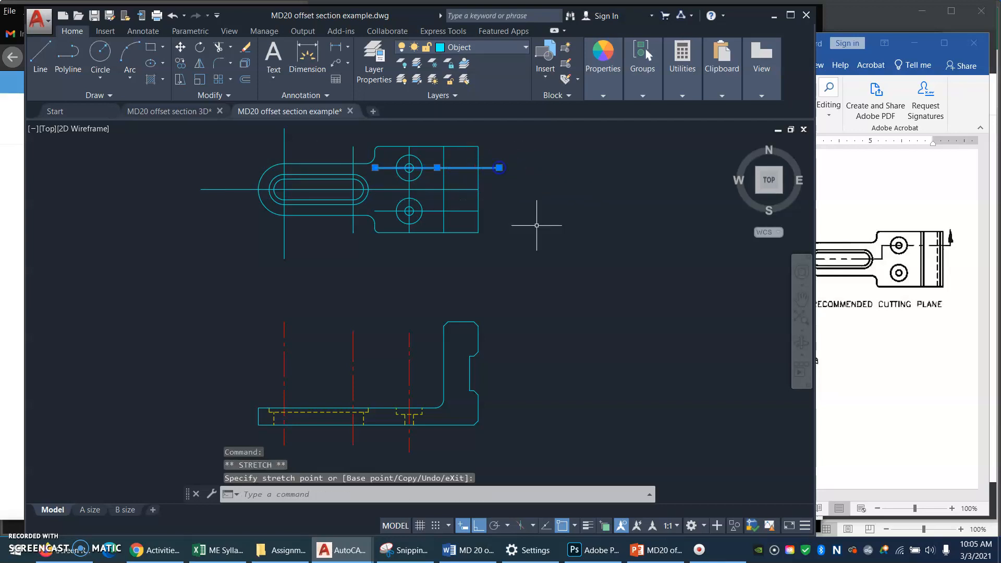
Create a new multileader style named "cutting plane" based on Standard
{"action": "key", "text": "Escape"}
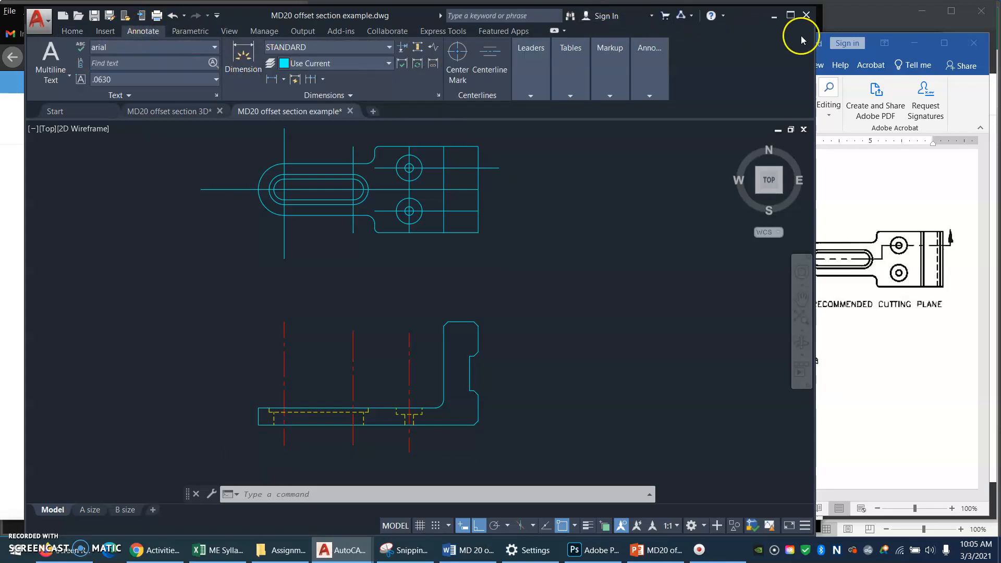
{"action": "mouse_move", "coordinate": [814, 58]}
{"action": "left_mouse_down"}
{"action": "mouse_move", "coordinate": [826, 49]}
{"action": "mouse_move", "coordinate": [922, 52]}
{"action": "left_mouse_up"}
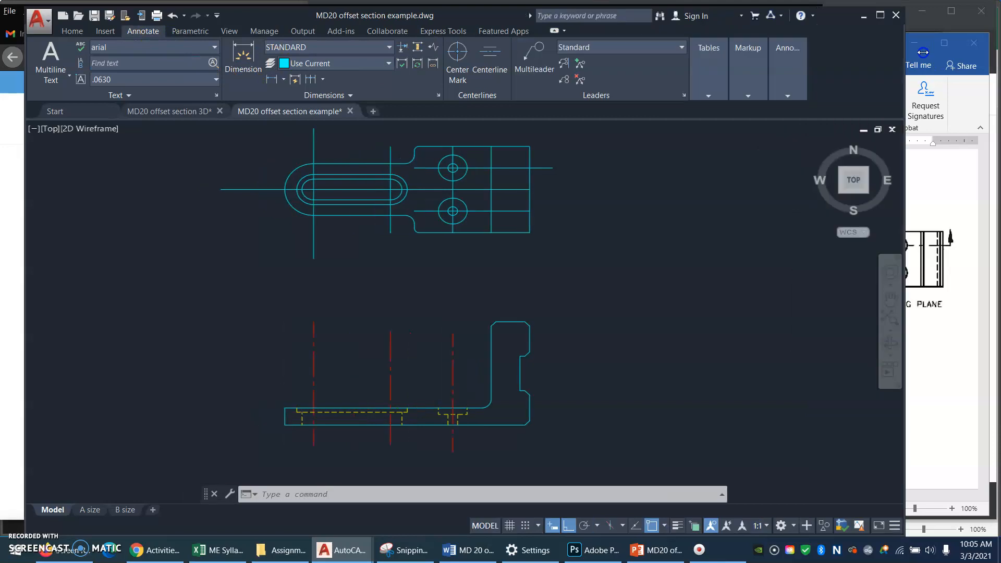
{"action": "left_click", "coordinate": [684, 96]}
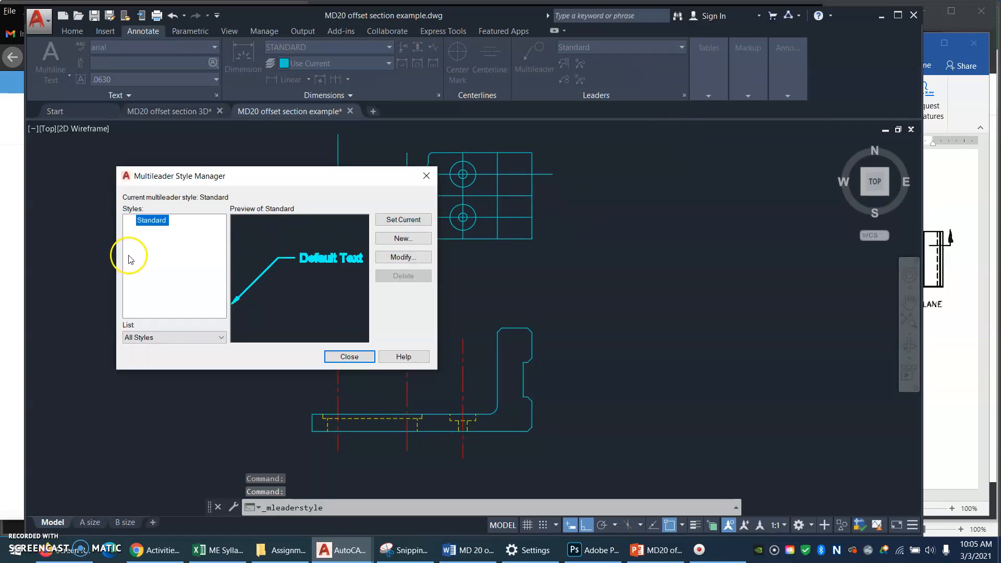
{"action": "left_click", "coordinate": [413, 243]}
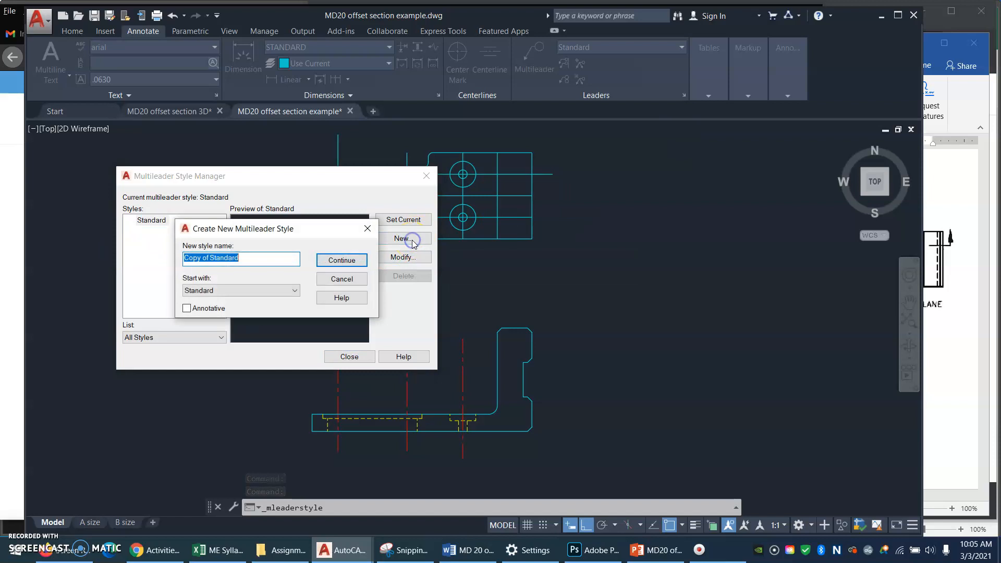
{"action": "type", "text": "cutting plane"}
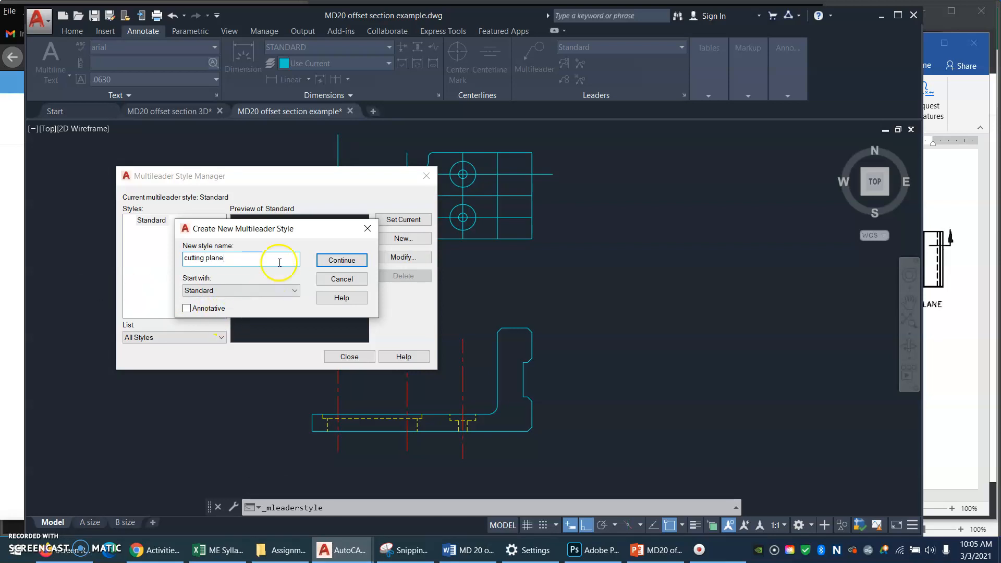
{"action": "left_click", "coordinate": [342, 261]}
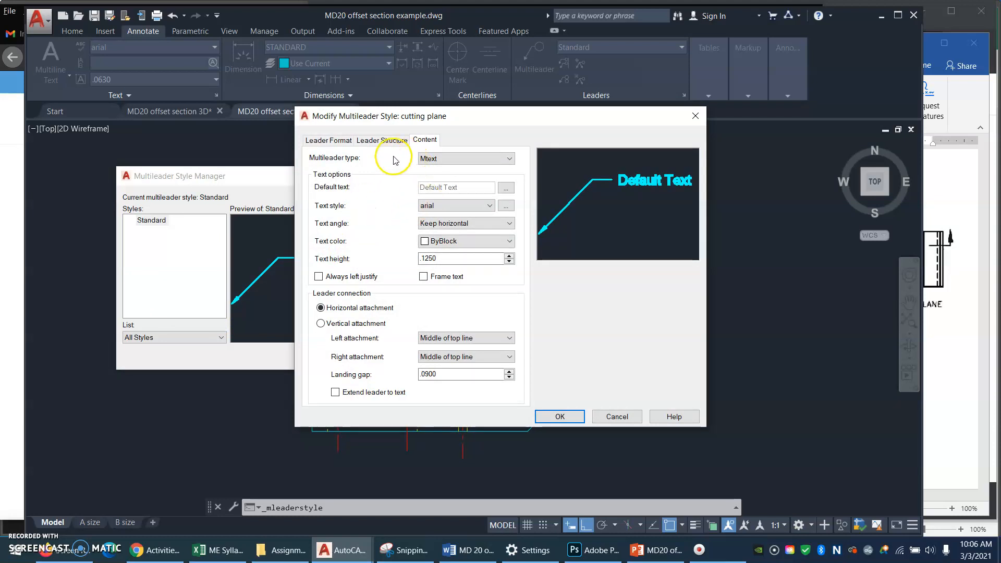
Set the cutting plane multileader style's arrowhead size to .2500 and save the style
{"action": "left_click", "coordinate": [377, 140]}
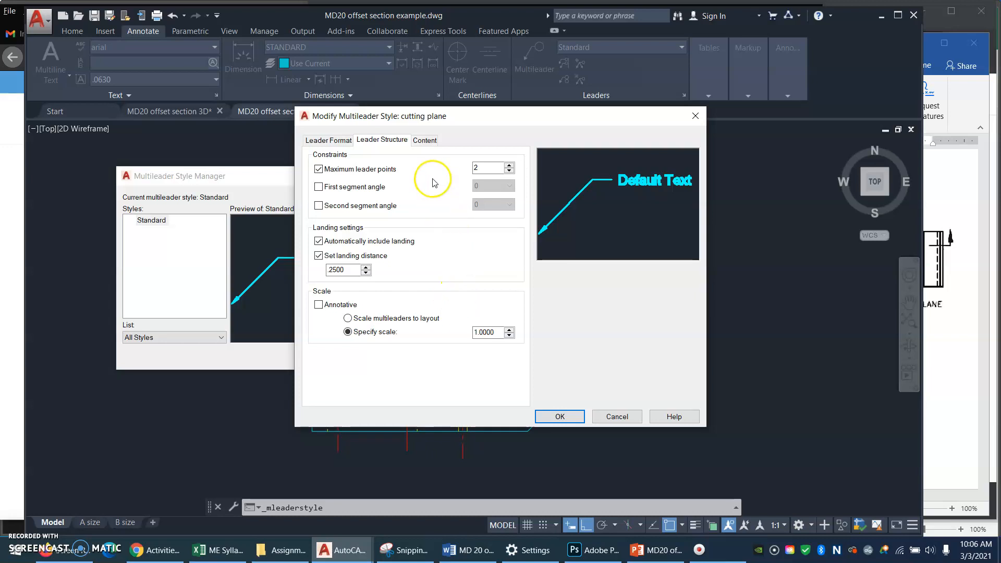
{"action": "left_click", "coordinate": [329, 142]}
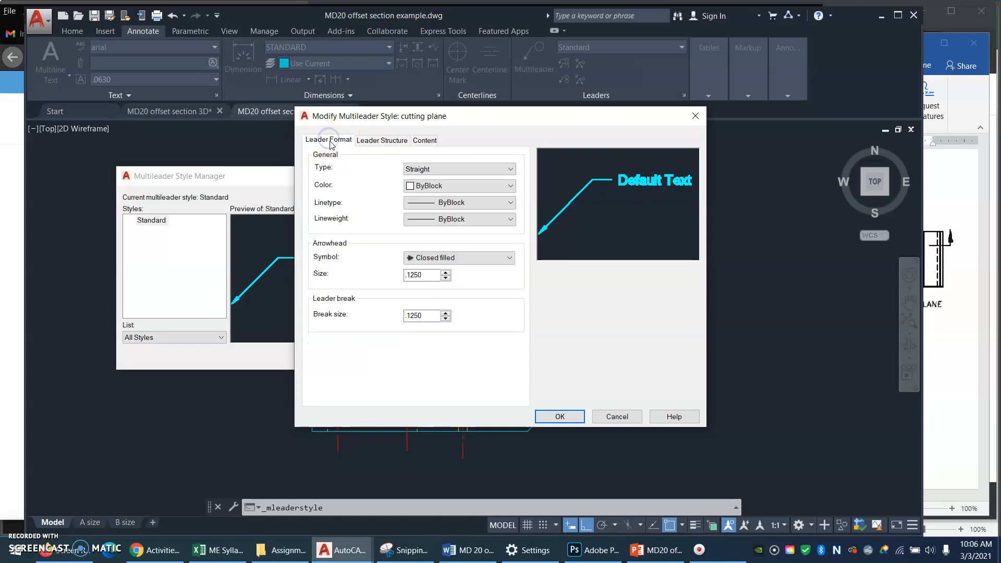
{"action": "left_click", "coordinate": [411, 272]}
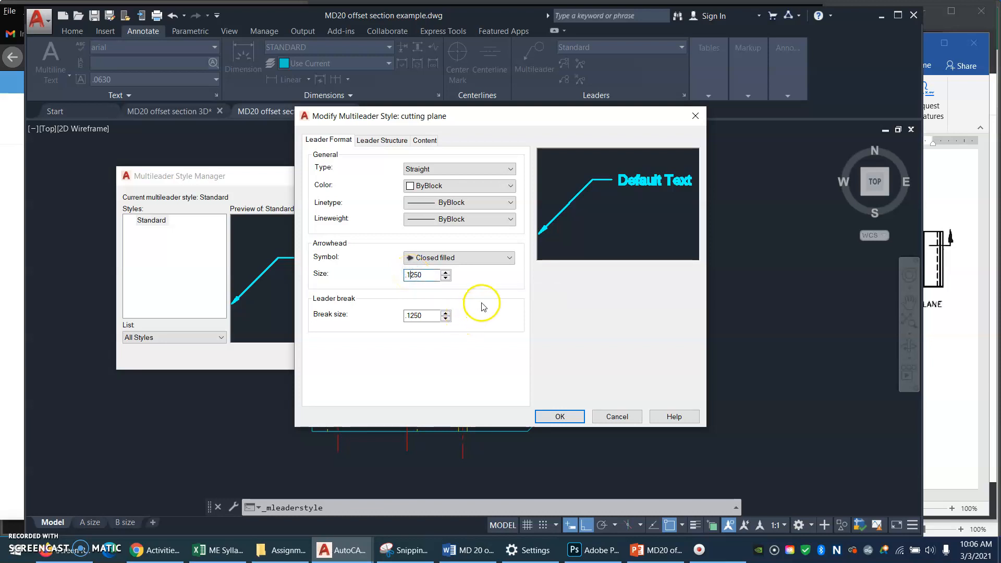
{"action": "left_click", "coordinate": [414, 276]}
{"action": "type", "text": "0"}
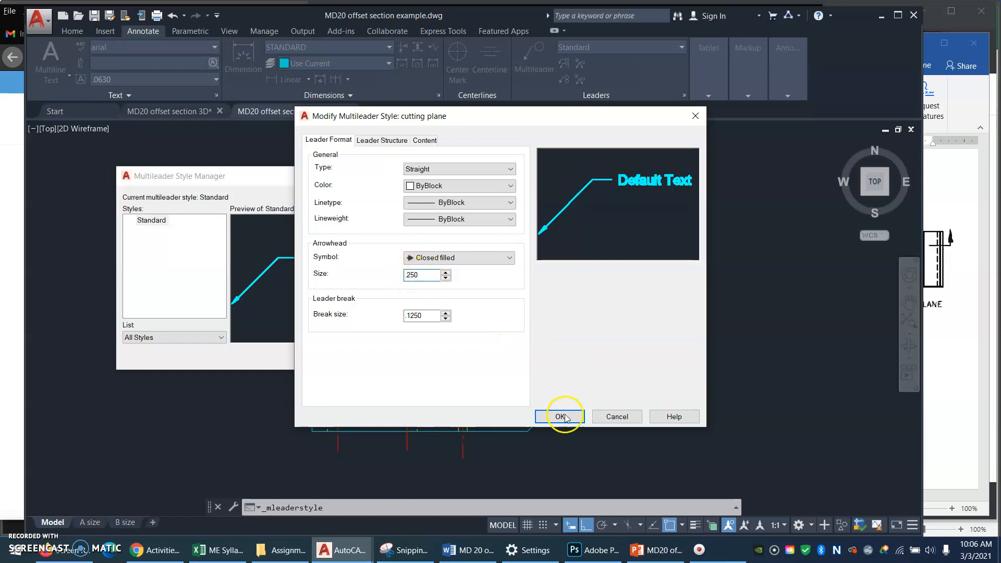
{"action": "left_click", "coordinate": [560, 416]}
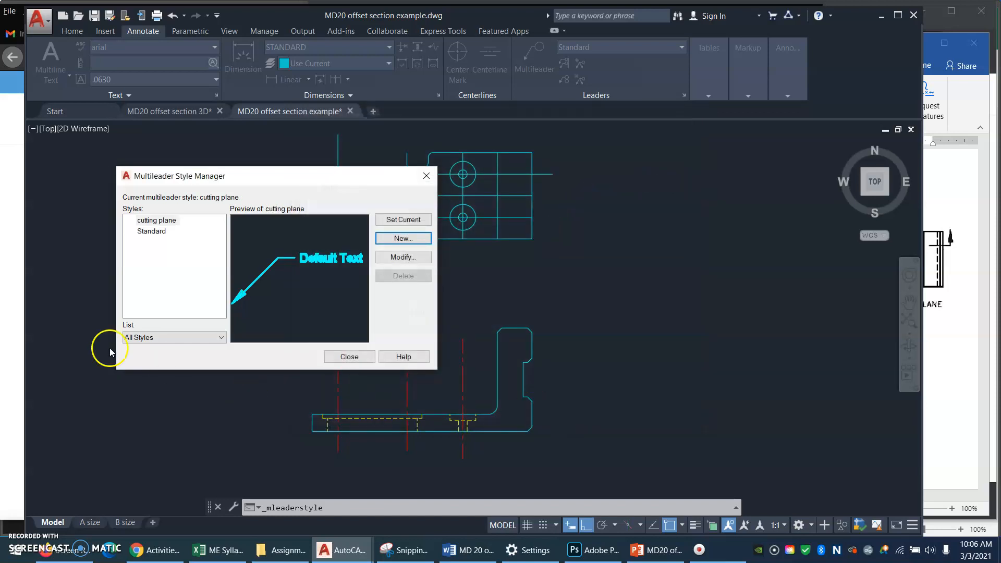
{"action": "left_click", "coordinate": [348, 357]}
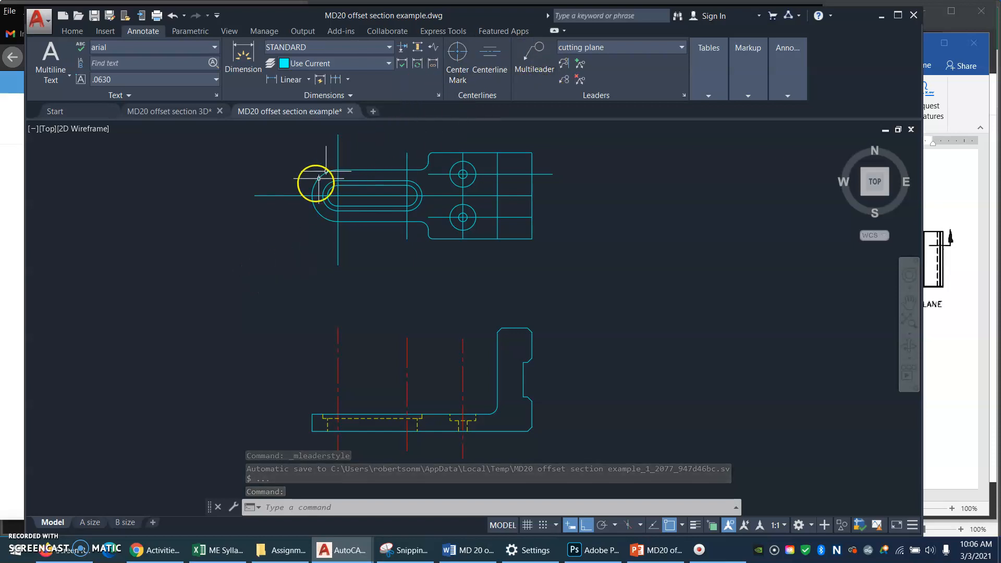
Modify the cutting plane multileader style to no longer include a landing automatically
{"action": "left_click", "coordinate": [701, 94]}
{"action": "left_click", "coordinate": [684, 96]}
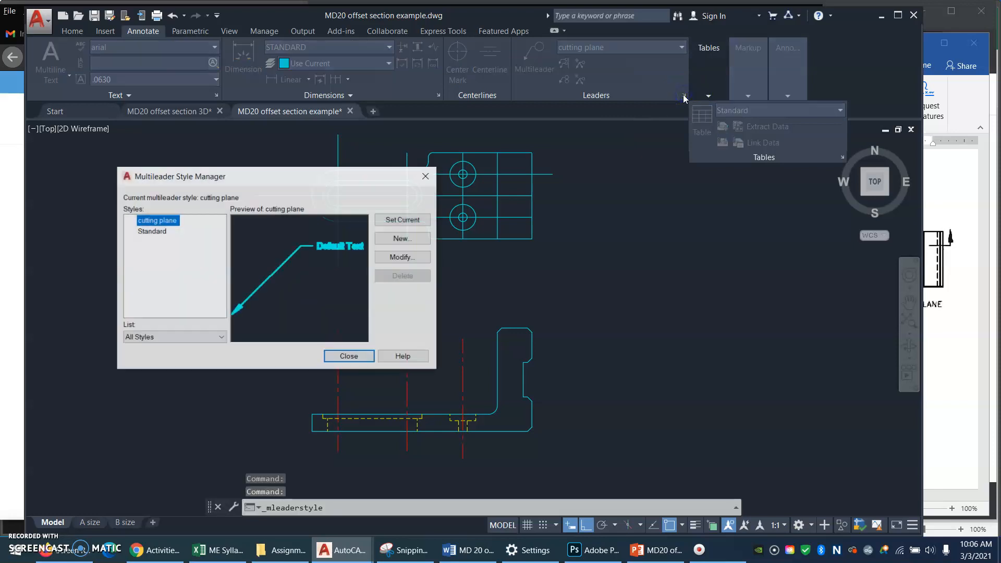
{"action": "left_click", "coordinate": [412, 258]}
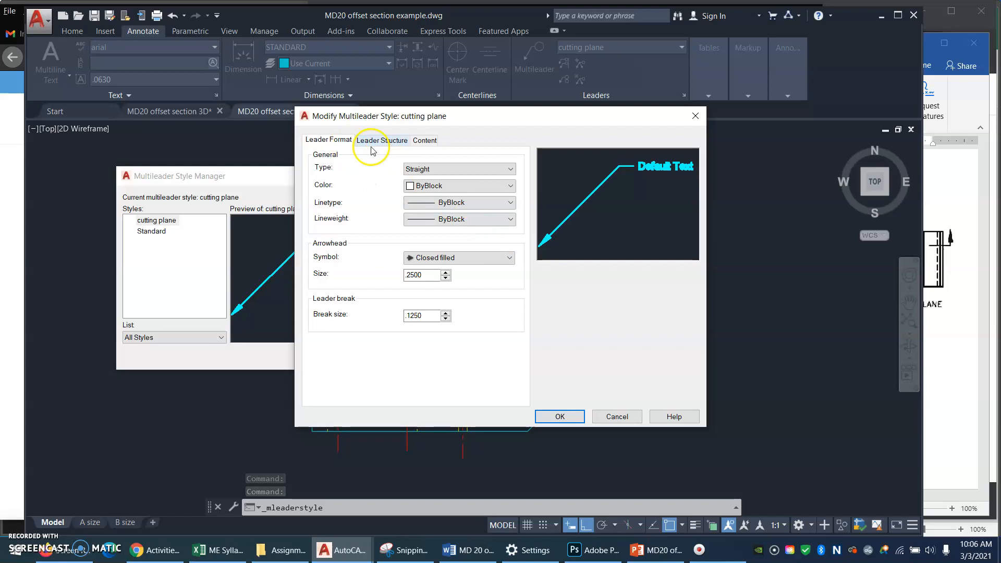
{"action": "left_click", "coordinate": [379, 142]}
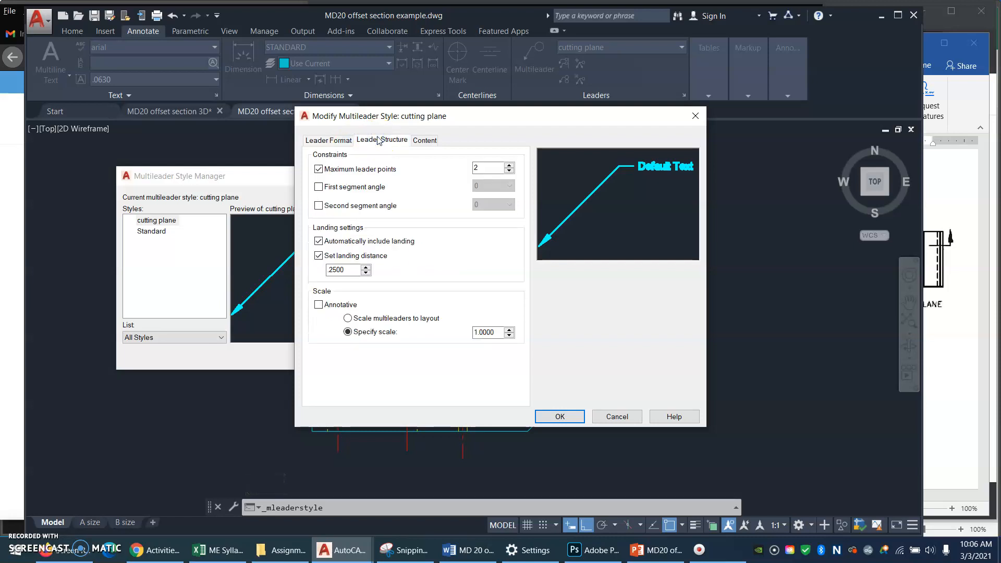
{"action": "left_click", "coordinate": [318, 241]}
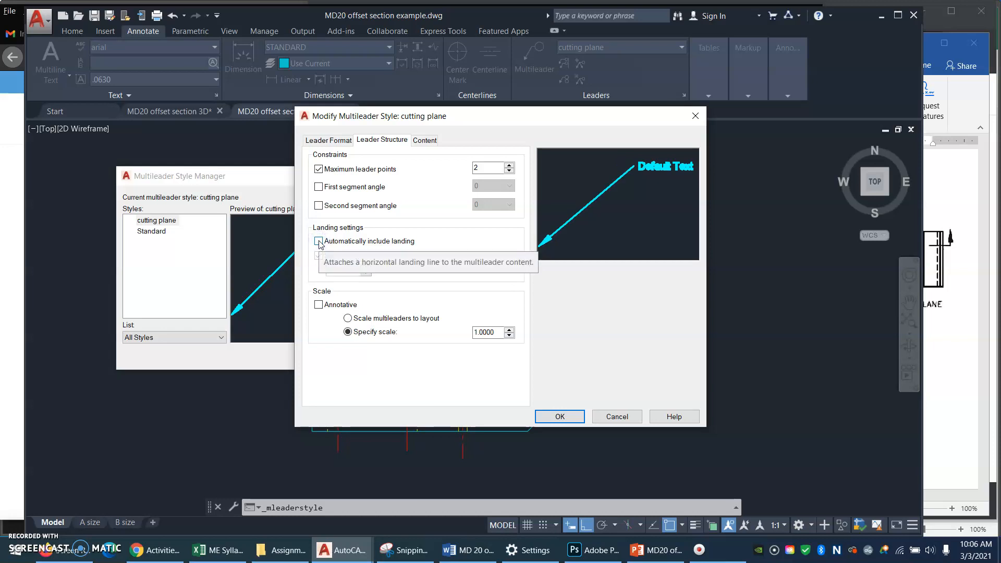
{"action": "left_click", "coordinate": [568, 417]}
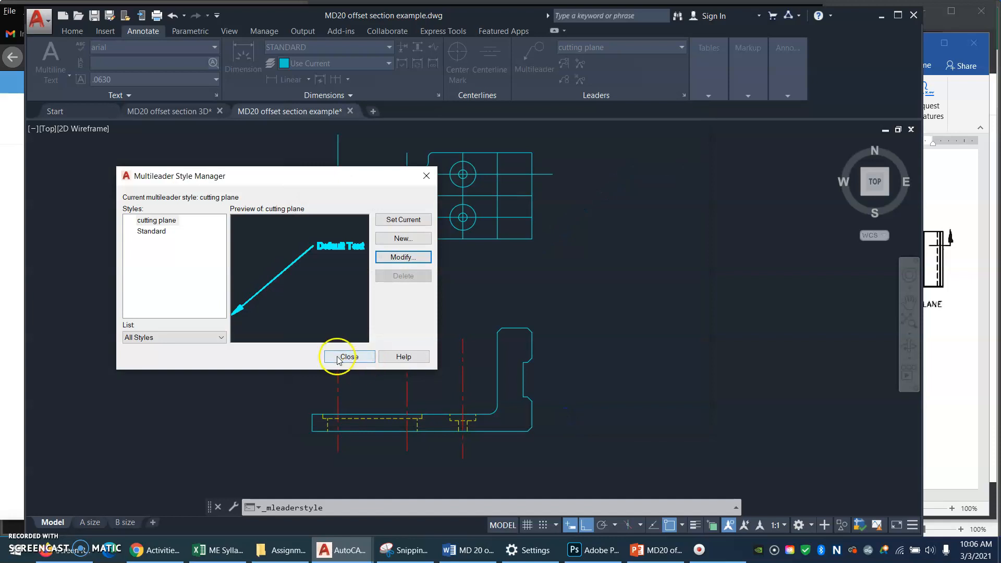
{"action": "left_click", "coordinate": [337, 357]}
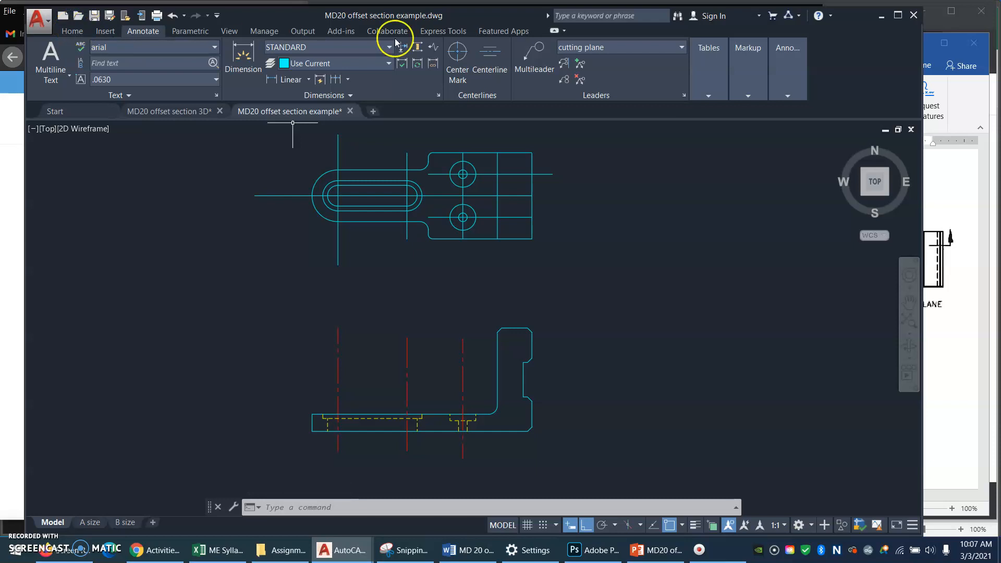
Place a textless multileader left of the slot in the top view, pointing up from the slot's extended horizontal centre line
{"action": "left_click", "coordinate": [539, 52]}
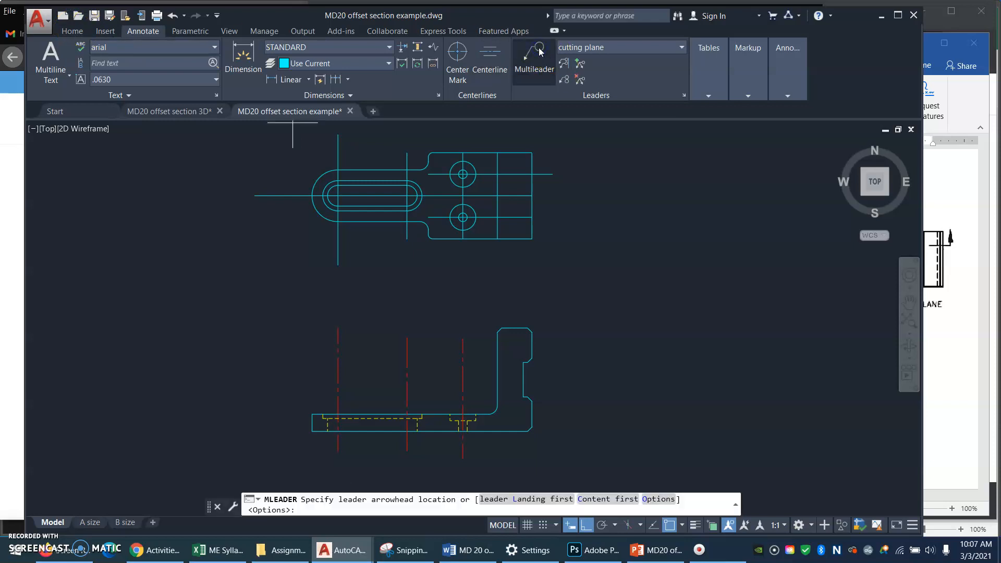
{"action": "left_click", "coordinate": [279, 155]}
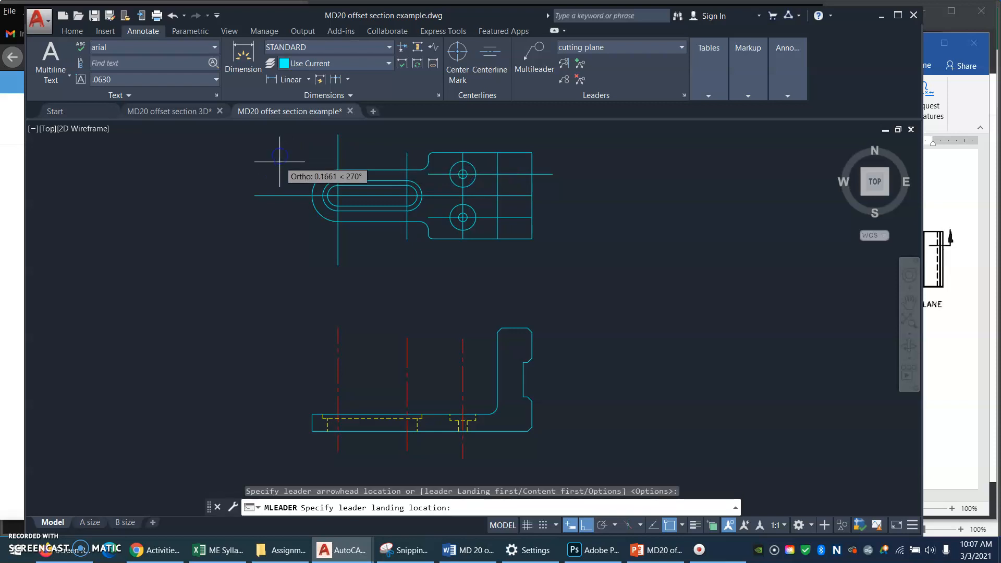
{"action": "left_click", "coordinate": [279, 195]}
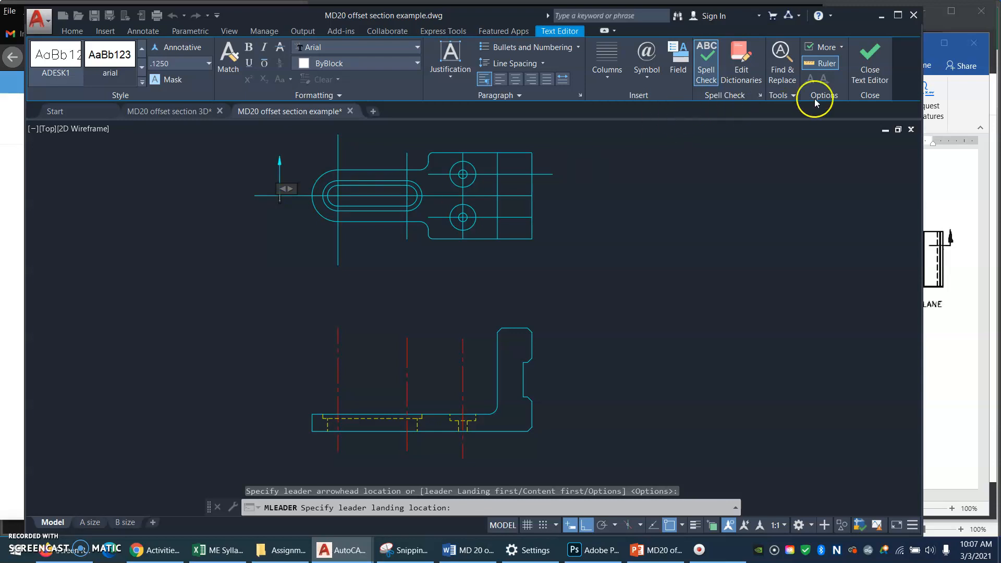
{"action": "left_click", "coordinate": [867, 65]}
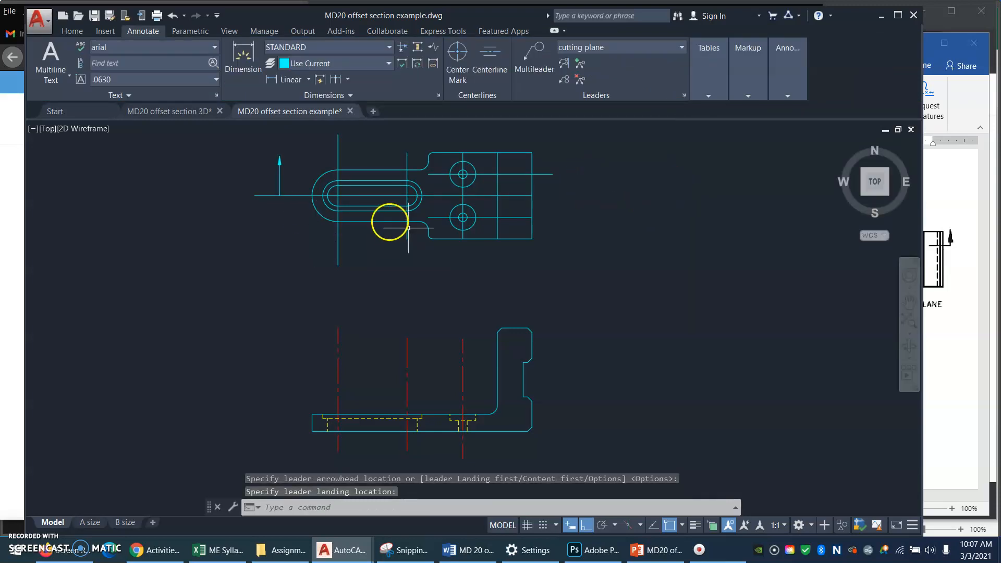
Shorten the left cutting plane arrow to about half its length by stretching its tip down with object snap temporarily off
{"action": "left_click", "coordinate": [280, 175]}
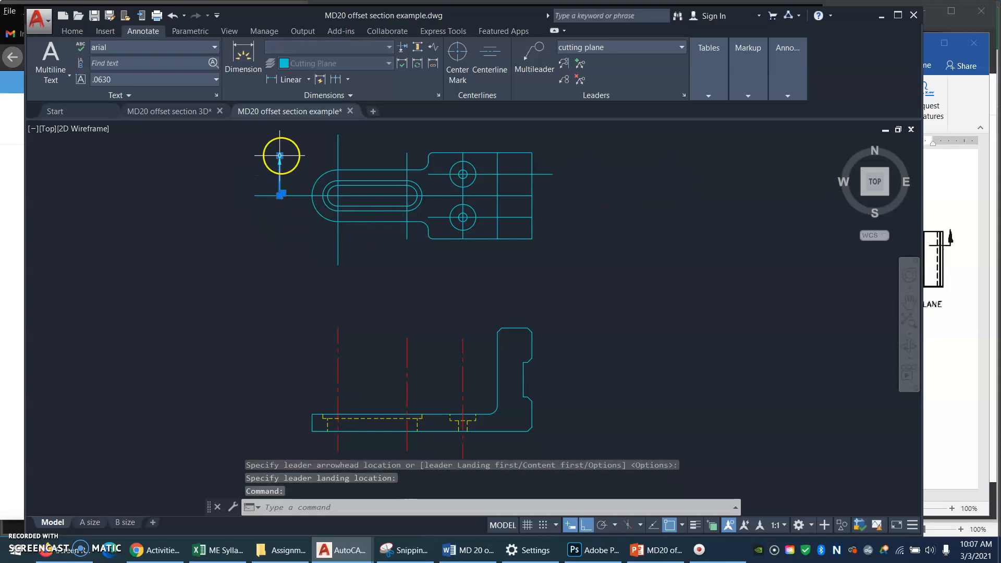
{"action": "left_click", "coordinate": [280, 156]}
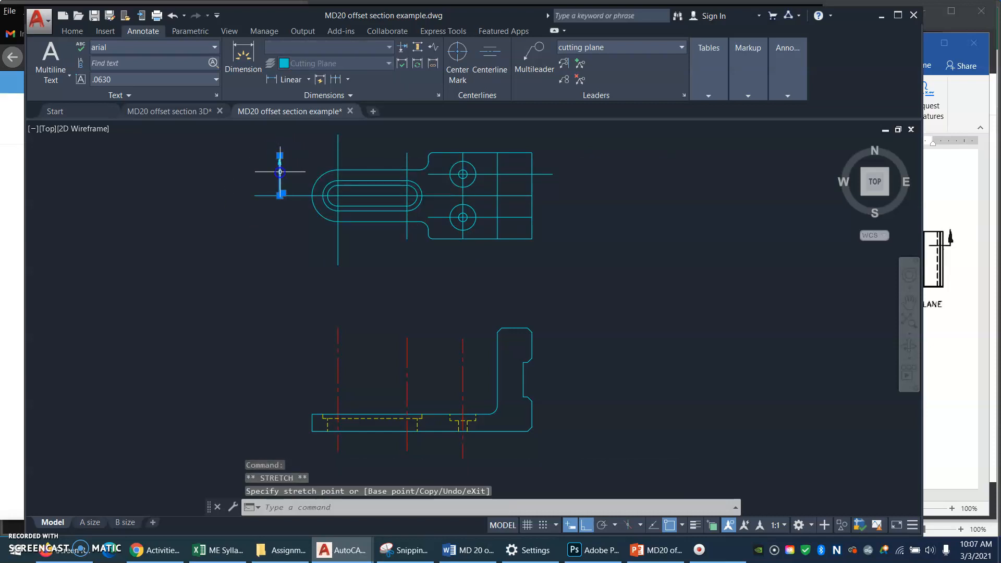
{"action": "left_click", "coordinate": [280, 156]}
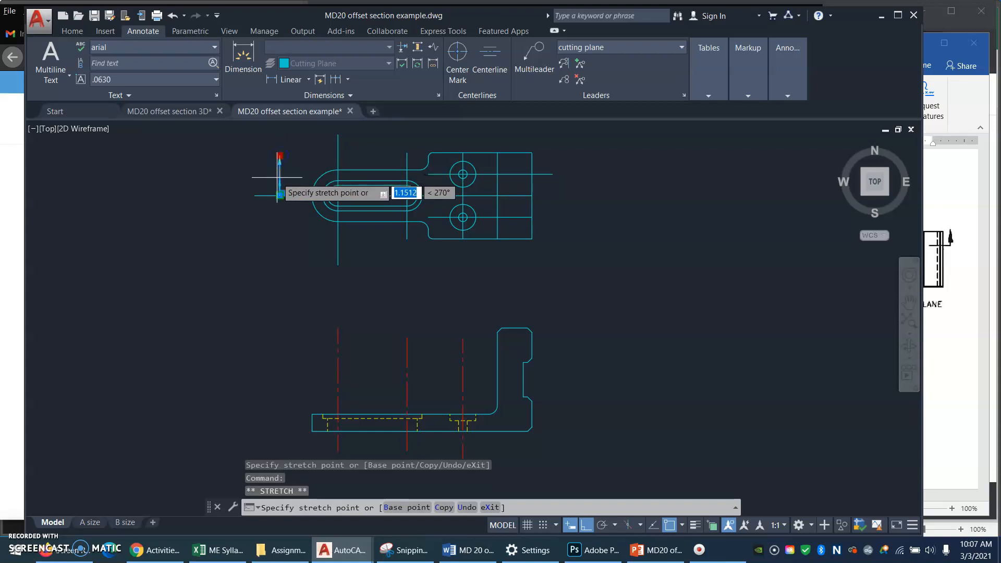
{"action": "key", "text": "F3"}
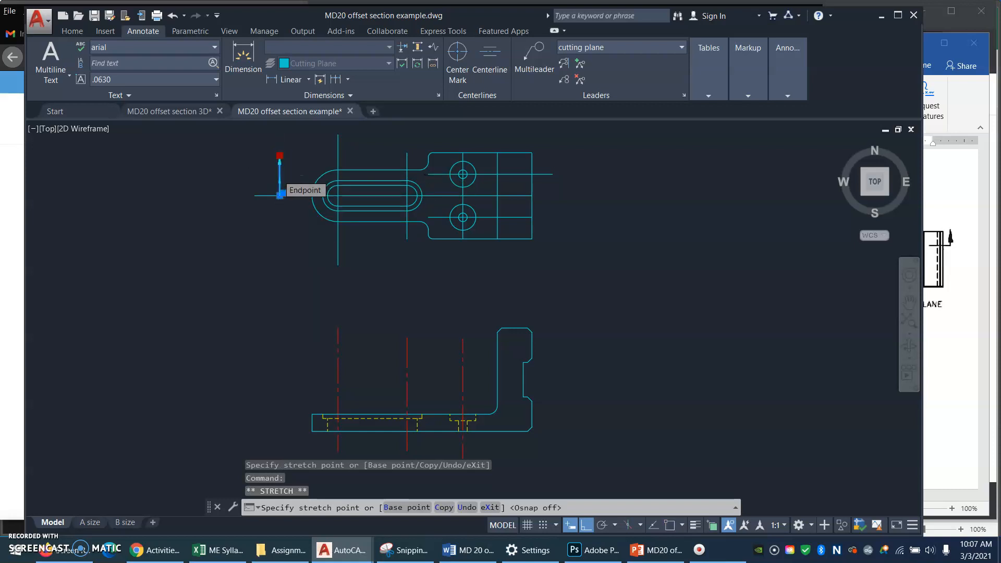
{"action": "left_click", "coordinate": [279, 175]}
{"action": "key", "text": "F3"}
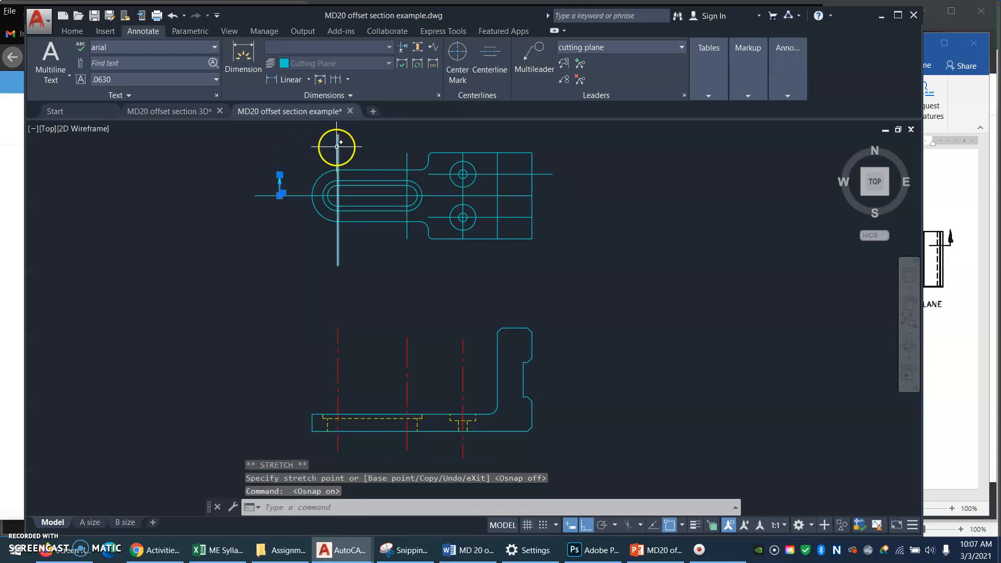
{"action": "left_click", "coordinate": [706, 321]}
{"action": "key", "text": "Escape"}
{"action": "key", "text": "Escape"}
{"action": "key", "text": "Escape"}
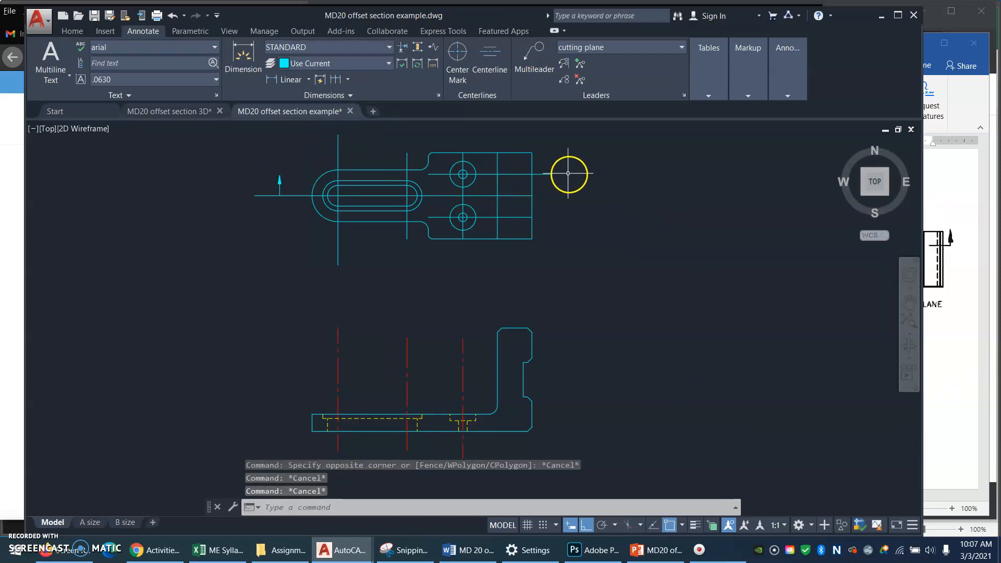
Place a second textless multileader pointing up from near the right end of the upper hole's extended horizontal centre line
{"action": "left_click", "coordinate": [534, 55]}
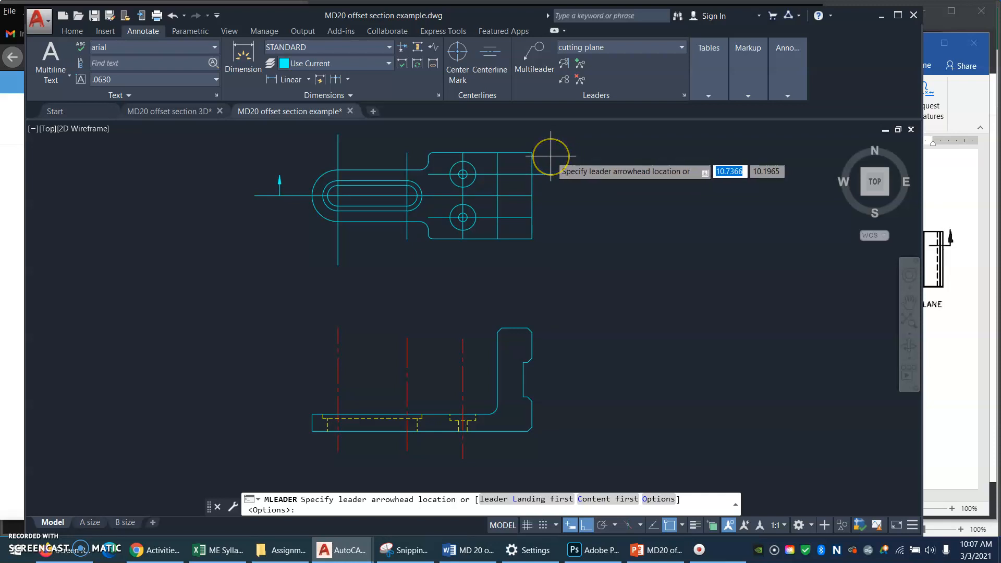
{"action": "left_click", "coordinate": [550, 155]}
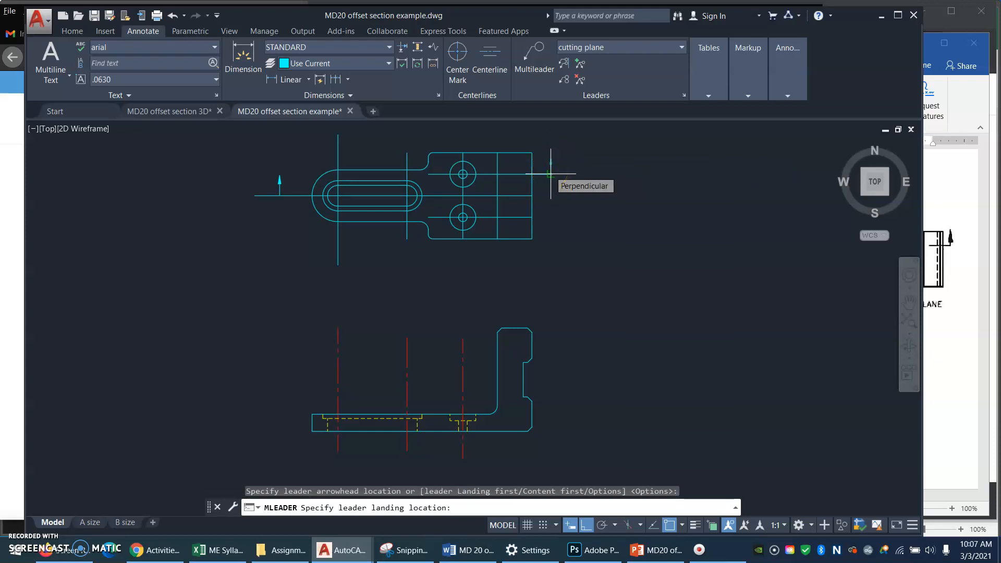
{"action": "left_click", "coordinate": [550, 173]}
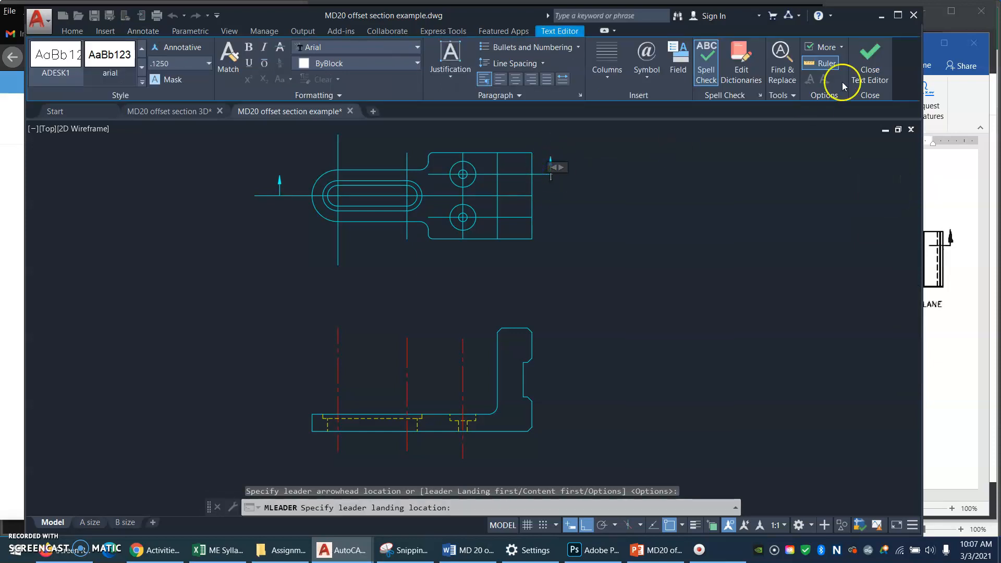
{"action": "left_click", "coordinate": [868, 70]}
{"action": "key", "text": "Return"}
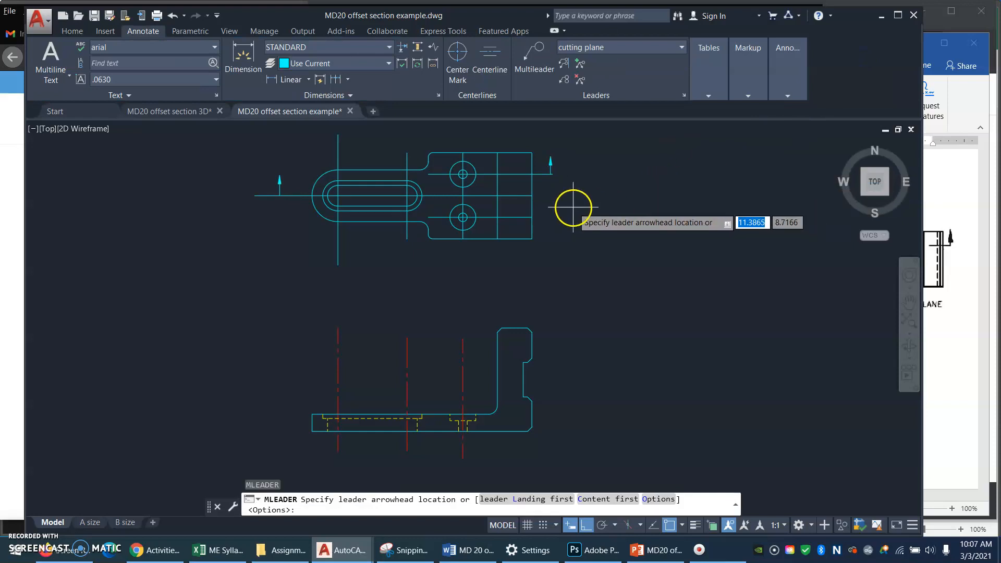
{"action": "key", "text": "Return"}
{"action": "key", "text": "Escape"}
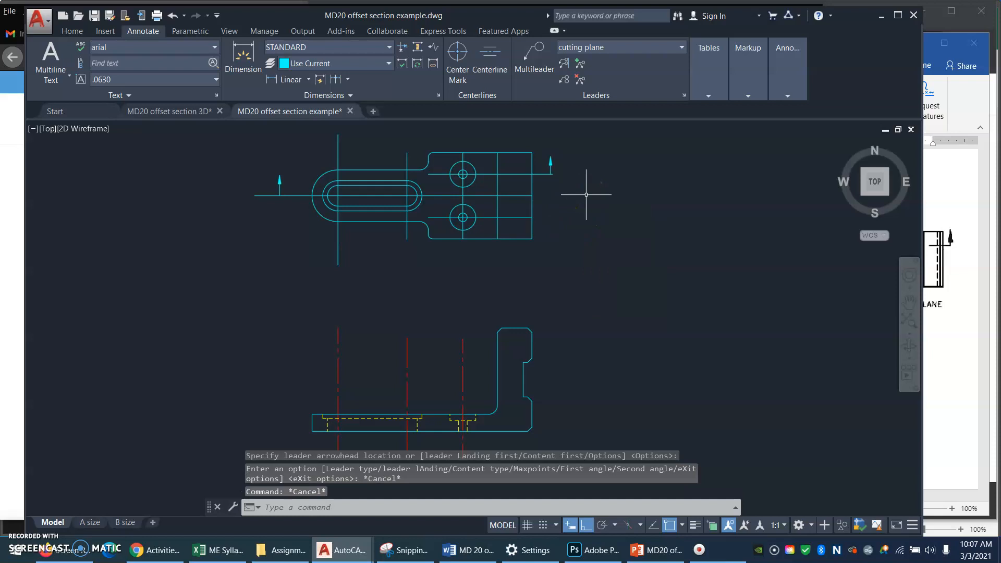
Trim the extended horizontal line ends that project beyond the two cutting plane arrows in the top view
{"action": "type", "text": "TR"}
{"action": "key", "text": "Return"}
{"action": "key", "text": "Return"}
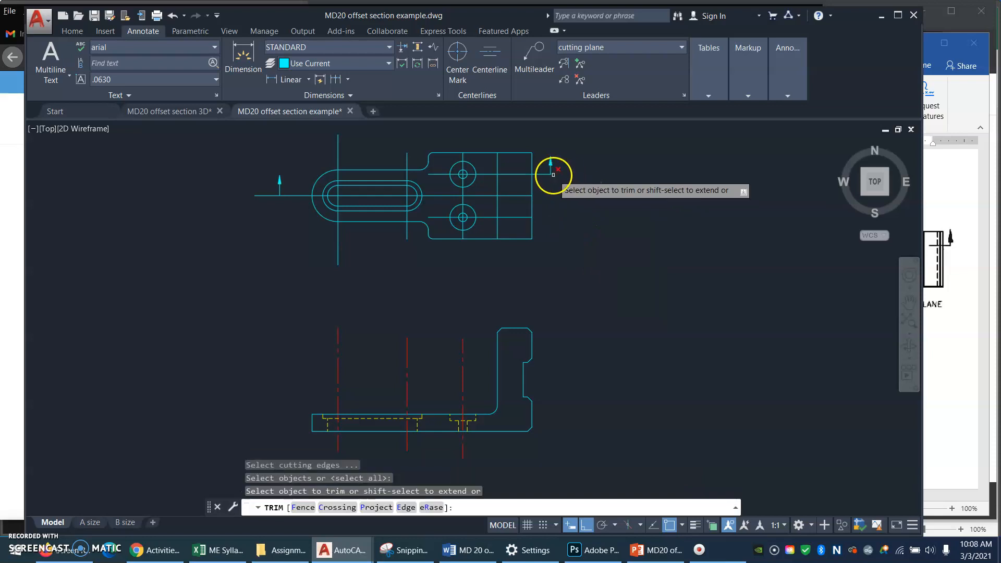
{"action": "left_click", "coordinate": [552, 175]}
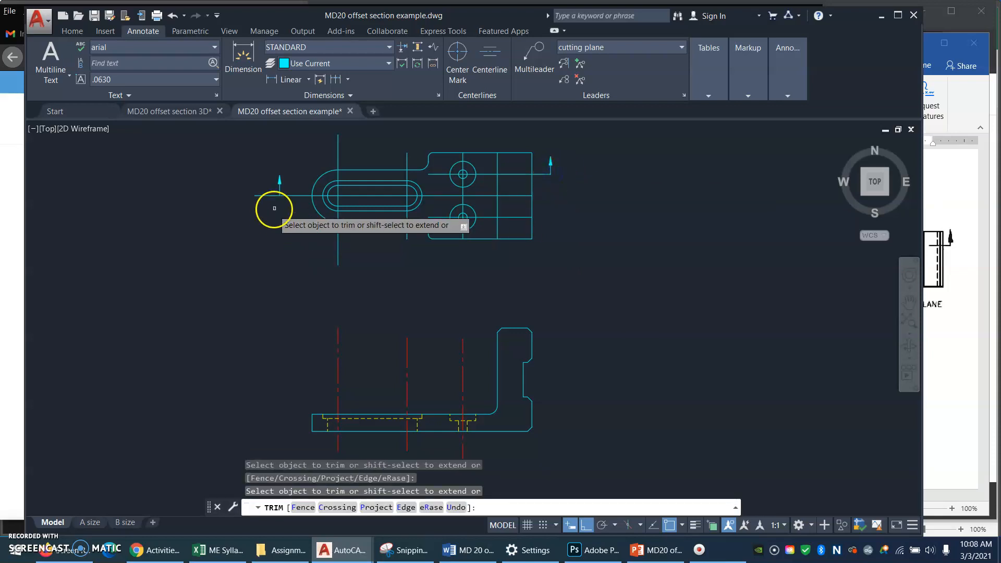
{"action": "left_click", "coordinate": [259, 194]}
{"action": "key", "text": "Return"}
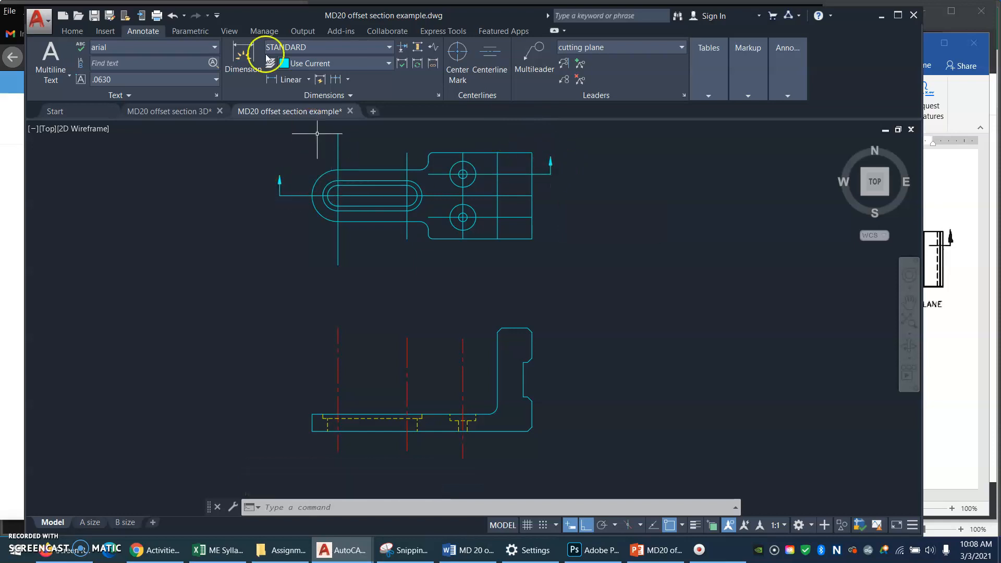
Following the Word reference, draw the stepped cutting plane line from the slot-side arrow along the slot, up between slot and holes, through the upper hole to the other arrow
{"action": "left_click", "coordinate": [71, 32]}
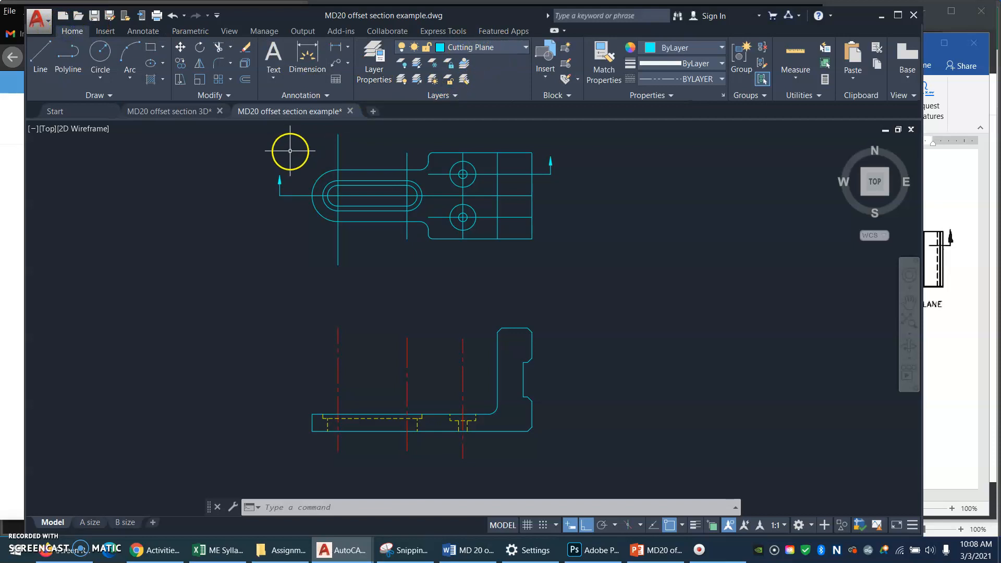
{"action": "left_click", "coordinate": [948, 351]}
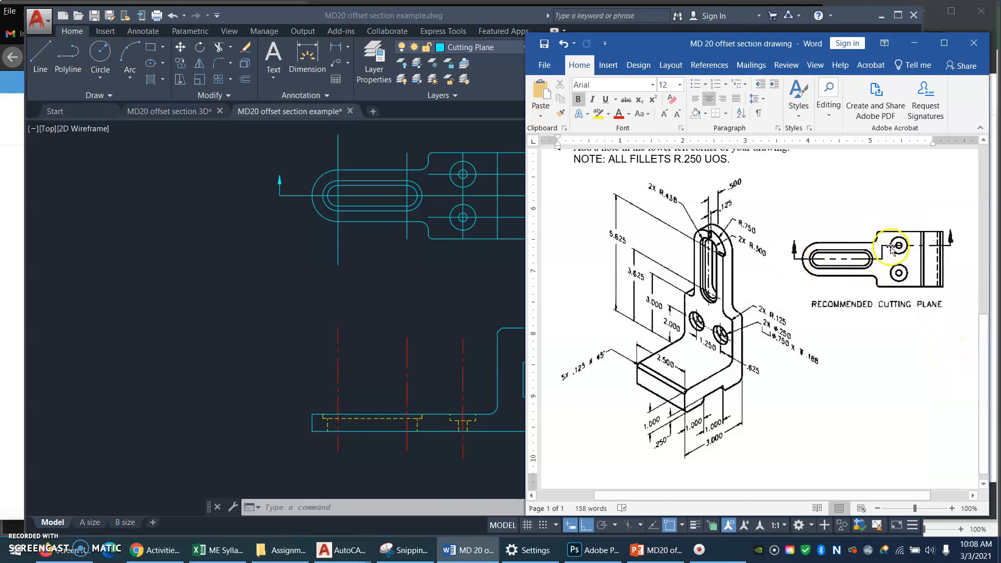
{"action": "left_click", "coordinate": [382, 289]}
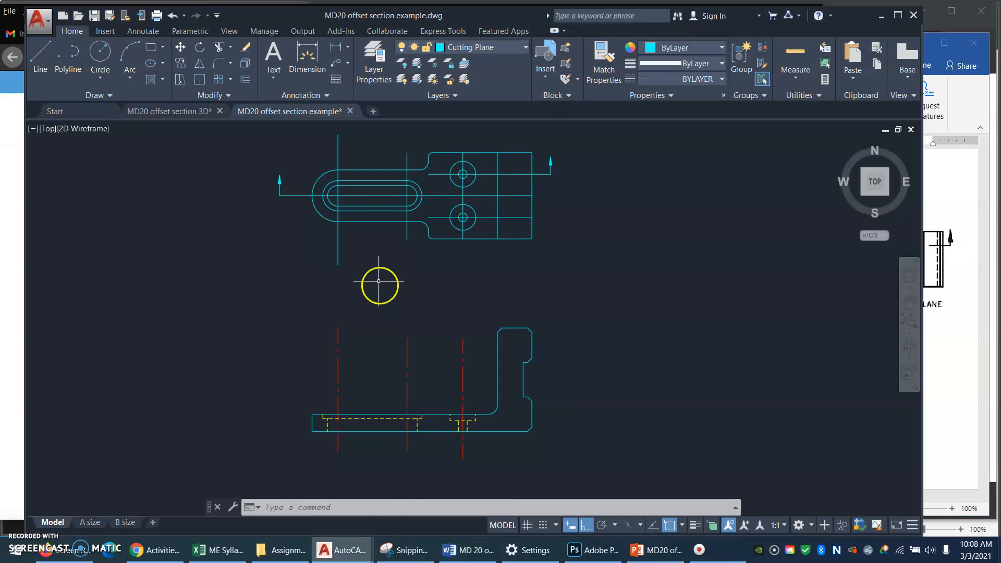
{"action": "type", "text": "l"}
{"action": "key", "text": "Return"}
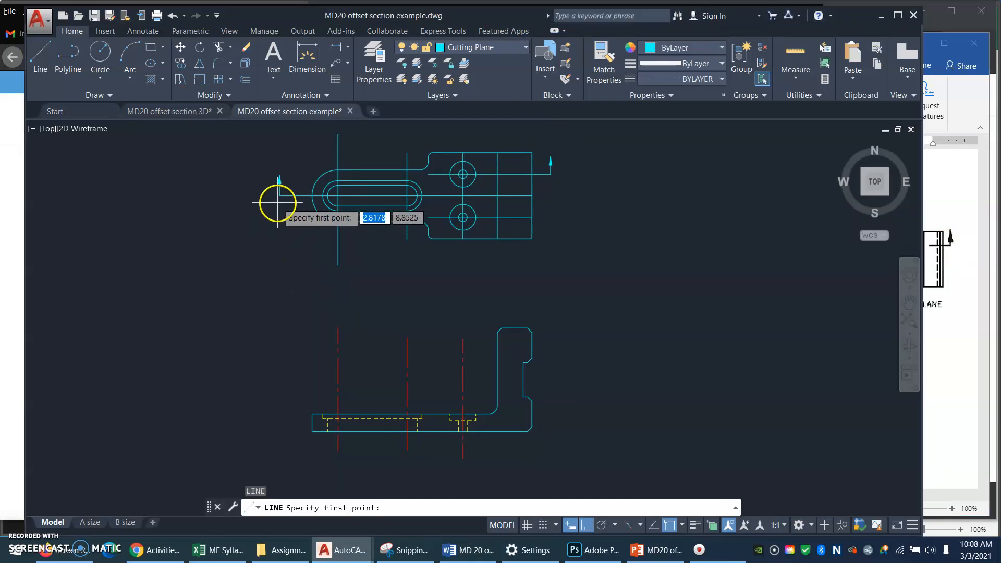
{"action": "left_click", "coordinate": [280, 196]}
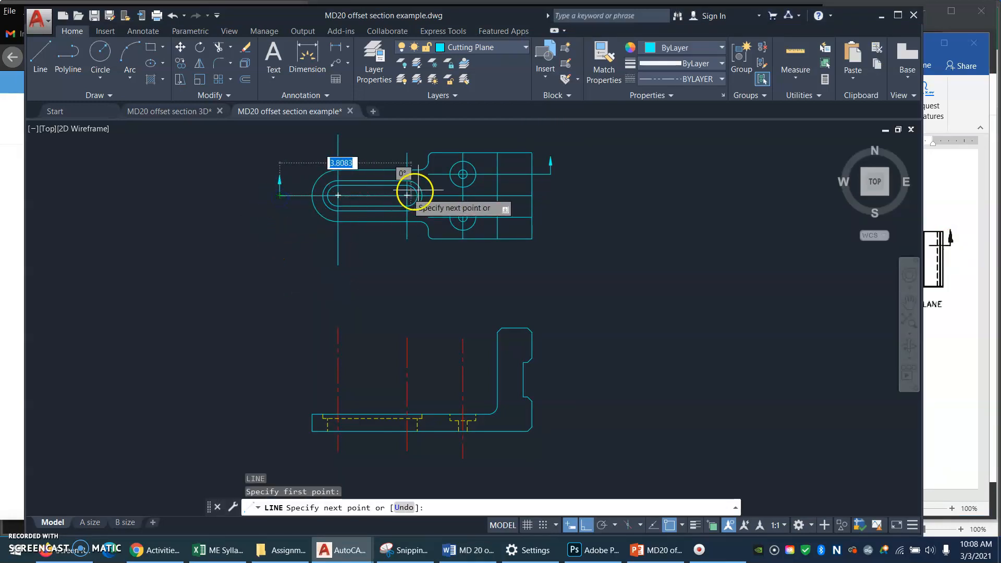
{"action": "left_click", "coordinate": [440, 195]}
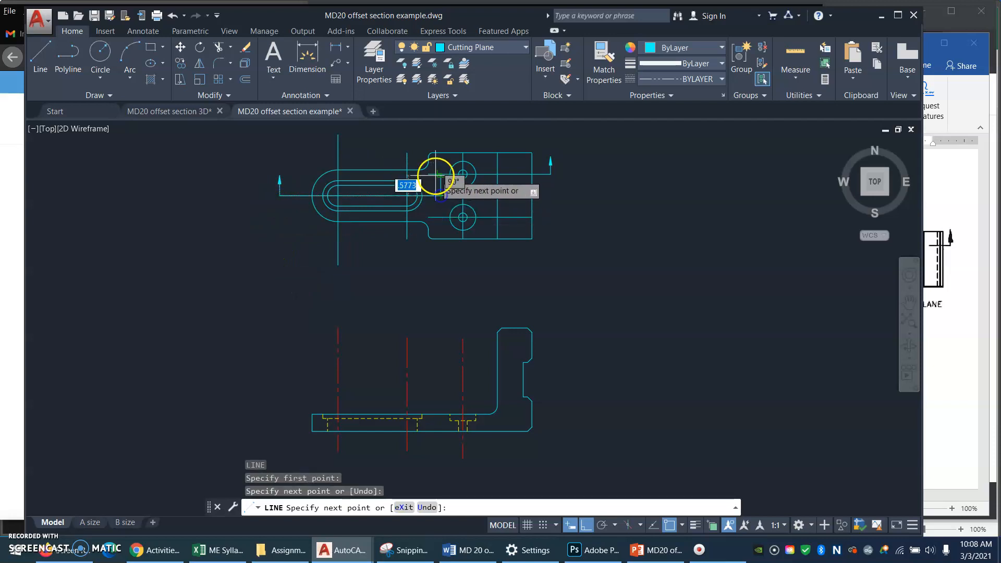
{"action": "left_click", "coordinate": [441, 174]}
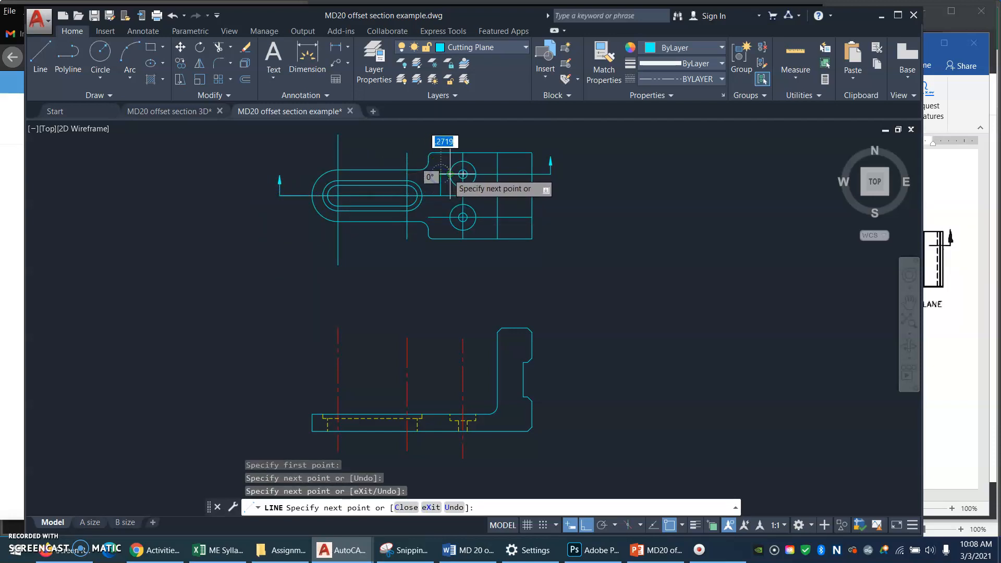
{"action": "left_click", "coordinate": [550, 174]}
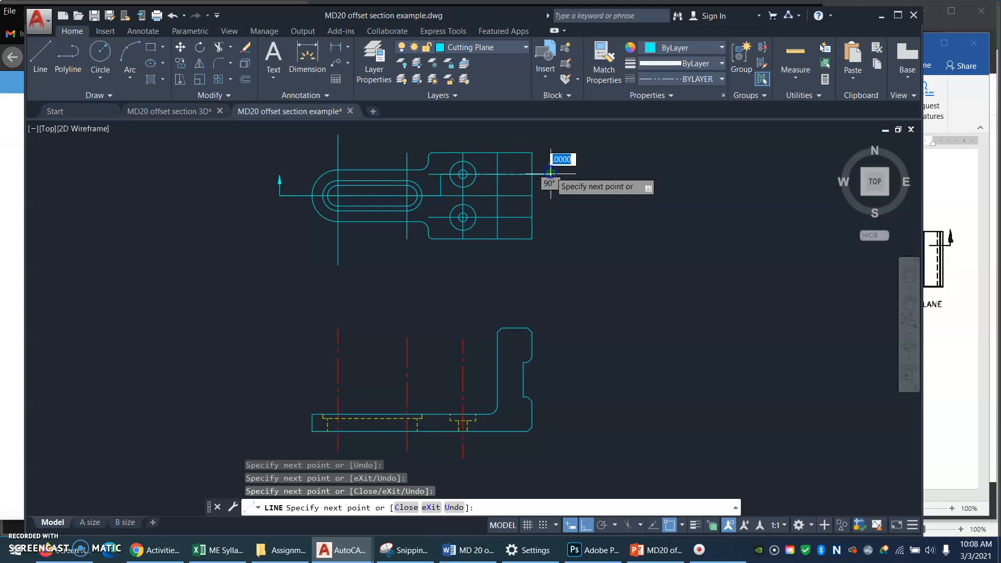
{"action": "key", "text": "Return"}
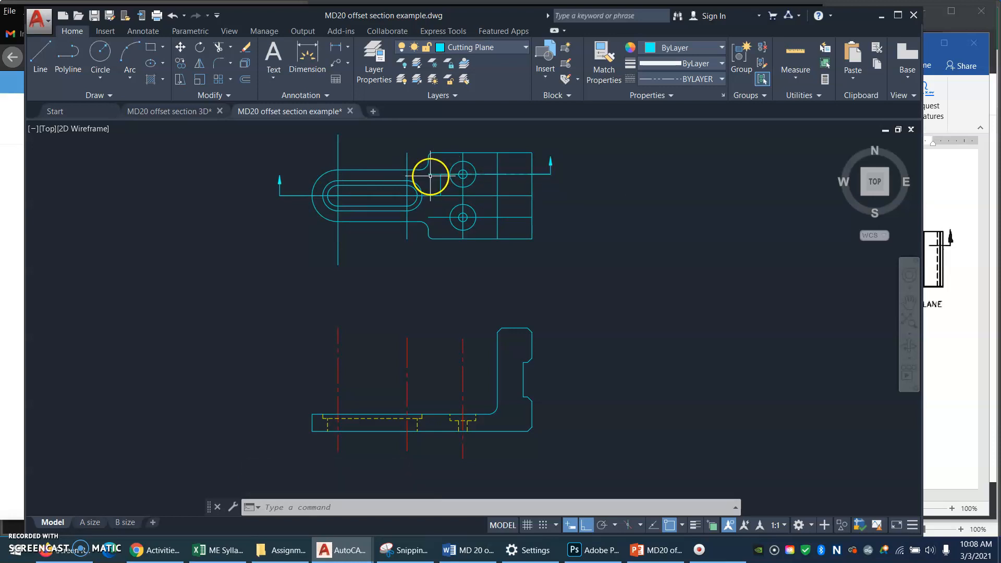
Erase the two Object-layer horizontal lines underneath the cutting plane, through the upper hole and through the slot
{"action": "left_click", "coordinate": [430, 175]}
{"action": "type", "text": "E"}
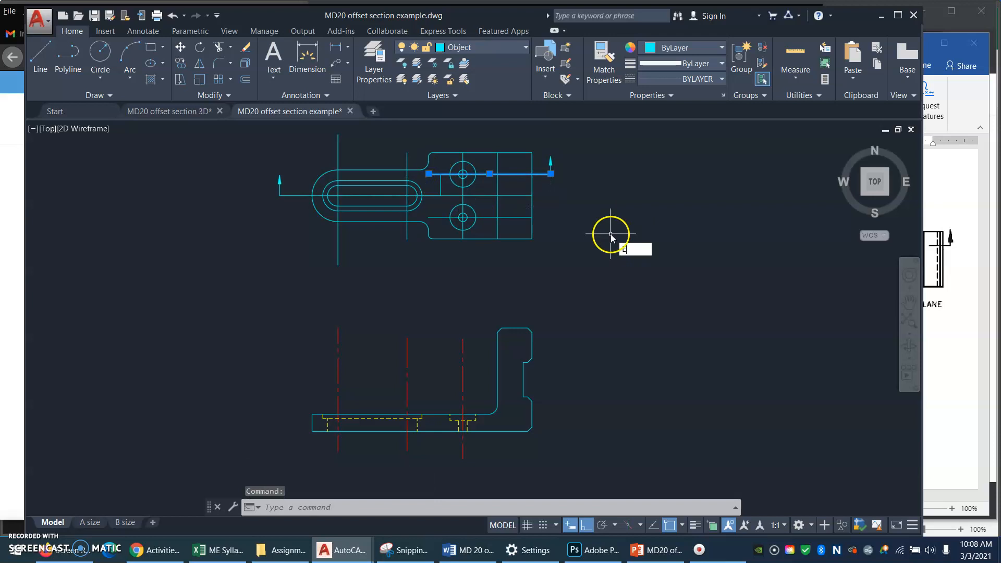
{"action": "key", "text": "Return"}
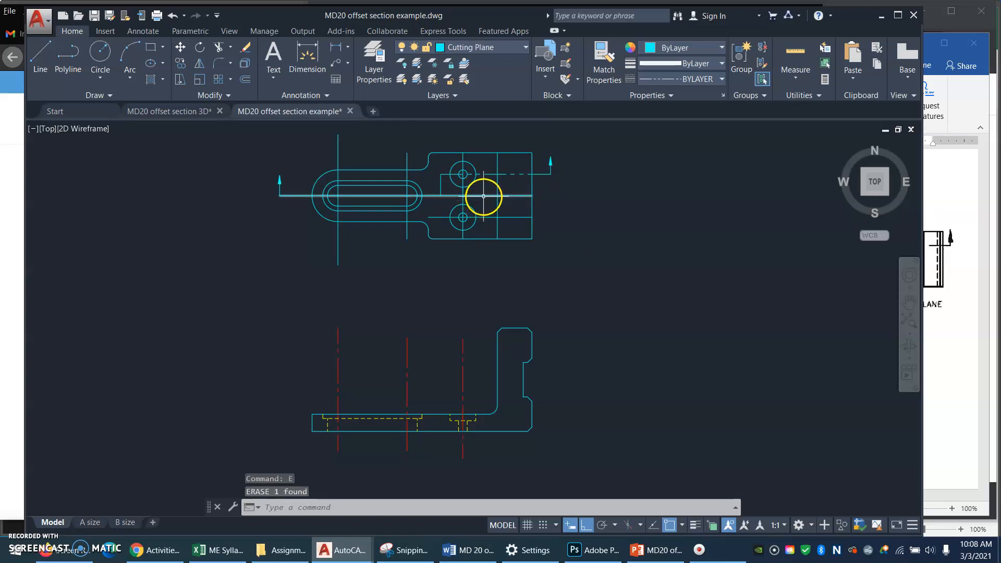
{"action": "left_click", "coordinate": [483, 196]}
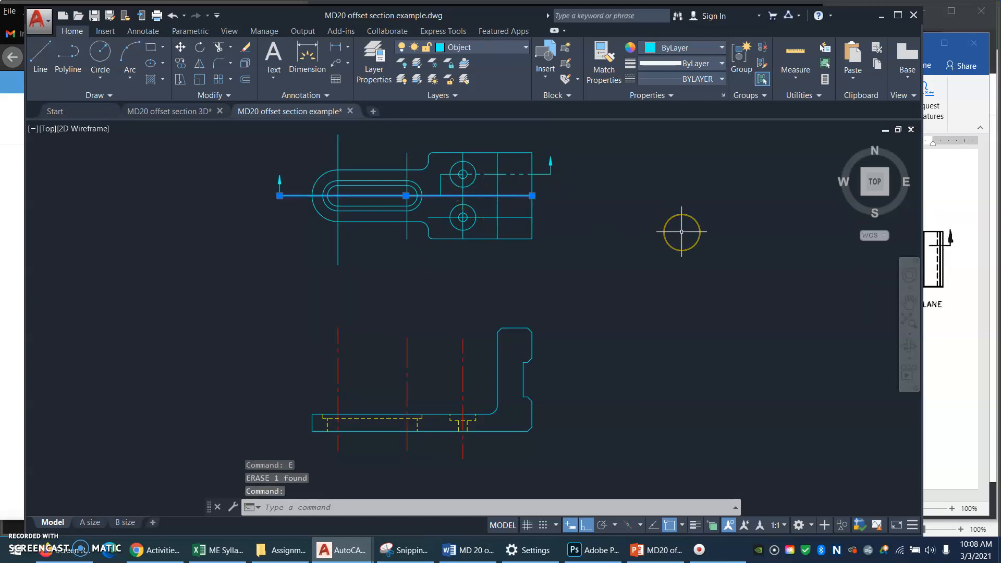
{"action": "key", "text": "Return"}
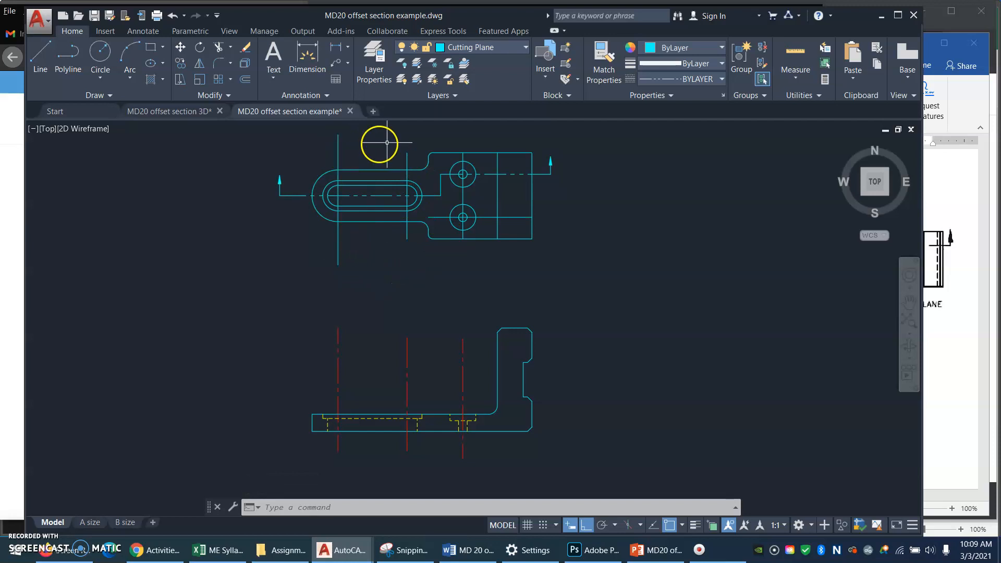
Put the slot's two vertical centre lines, the holes' vertical line and the lower hole's horizontal line on the Center layer
{"action": "left_click", "coordinate": [415, 145]}
{"action": "left_click", "coordinate": [312, 156]}
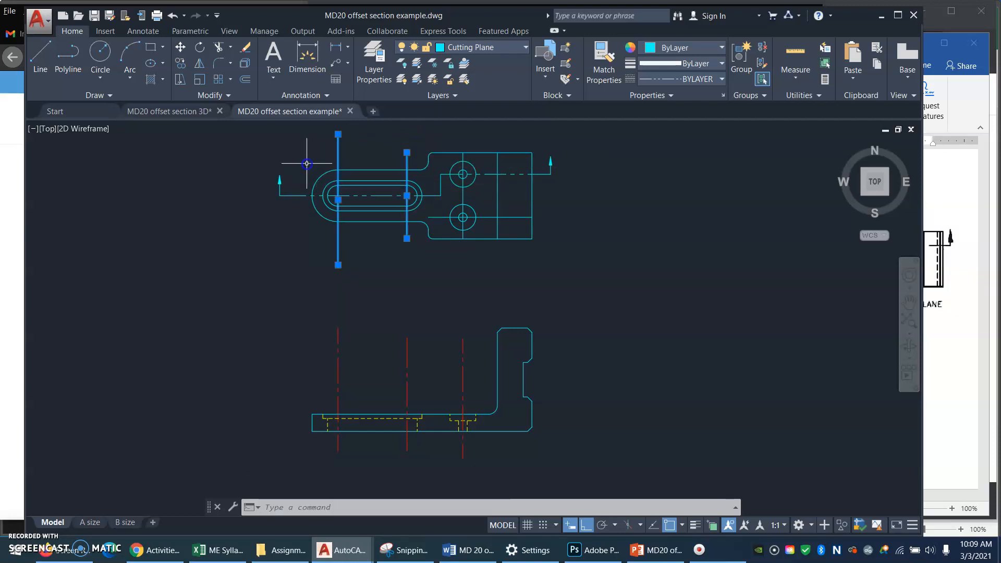
{"action": "left_click", "coordinate": [463, 193]}
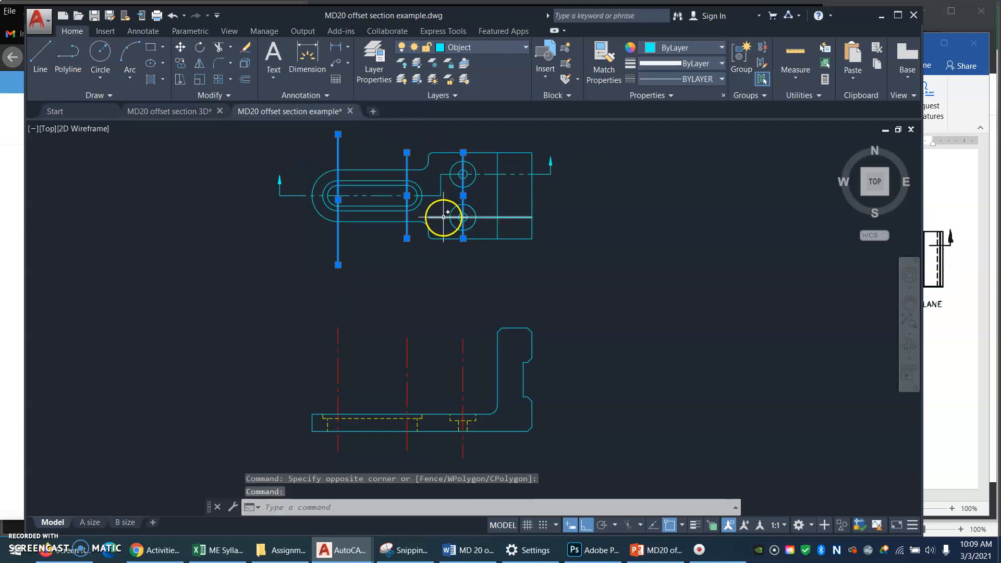
{"action": "left_click", "coordinate": [442, 220]}
{"action": "left_click", "coordinate": [436, 211]}
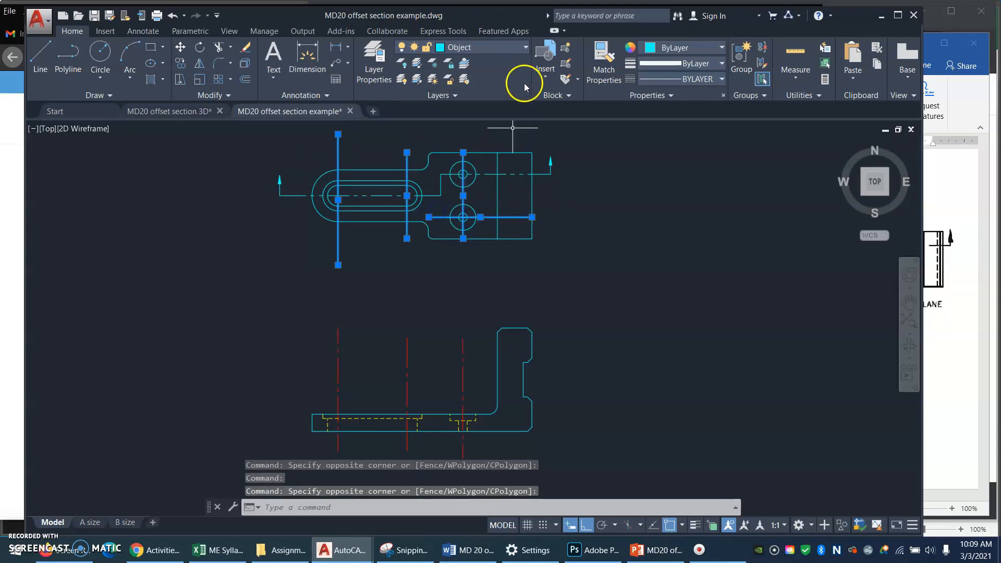
{"action": "left_click", "coordinate": [526, 47]}
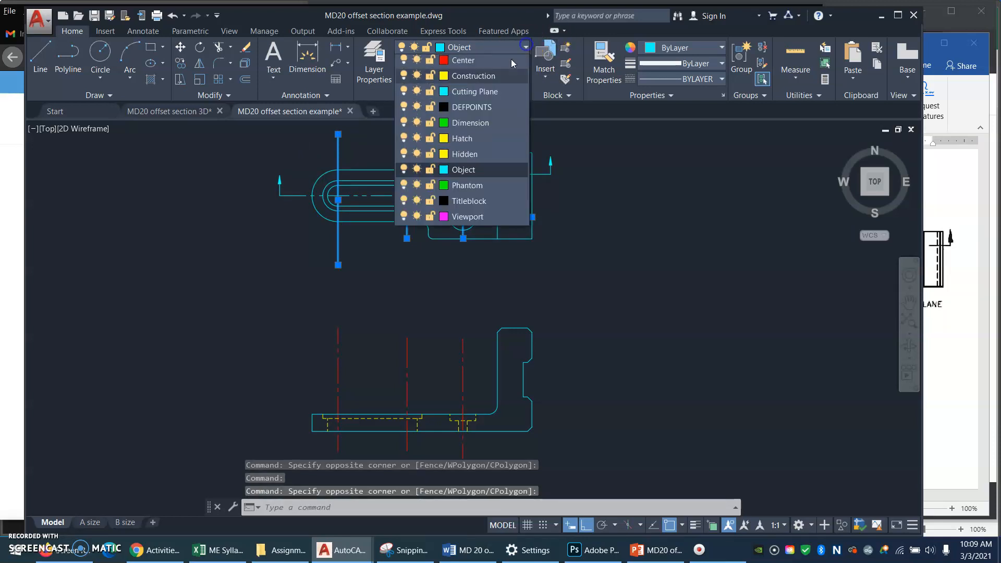
{"action": "left_click", "coordinate": [470, 75]}
{"action": "left_click", "coordinate": [661, 282]}
{"action": "key", "text": "Escape"}
{"action": "key", "text": "Escape"}
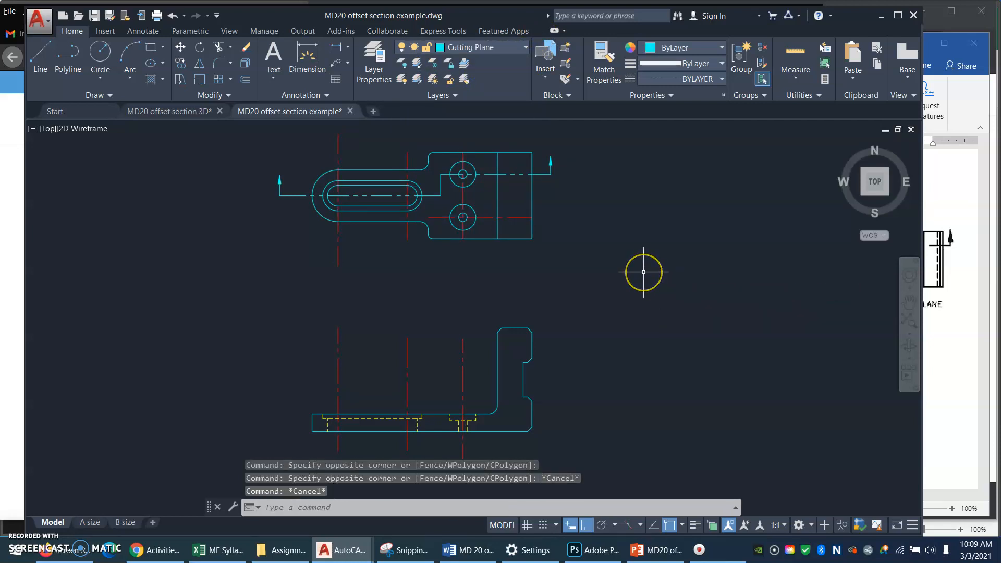
Show the whole B size layout sheet and check the scale of its viewport
{"action": "left_click", "coordinate": [126, 522]}
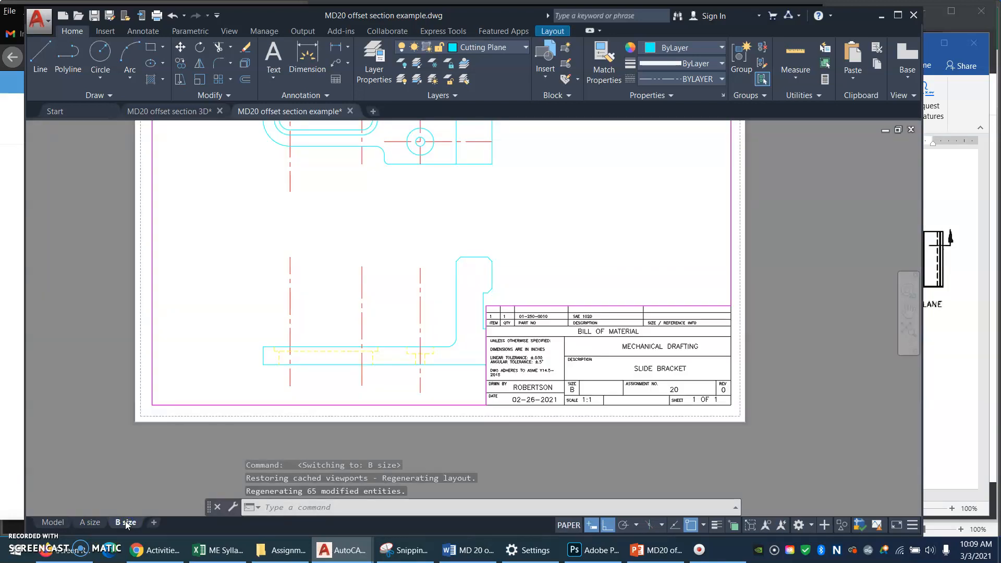
{"action": "type", "text": "z"}
{"action": "key", "text": "Return"}
{"action": "type", "text": "a"}
{"action": "key", "text": "Return"}
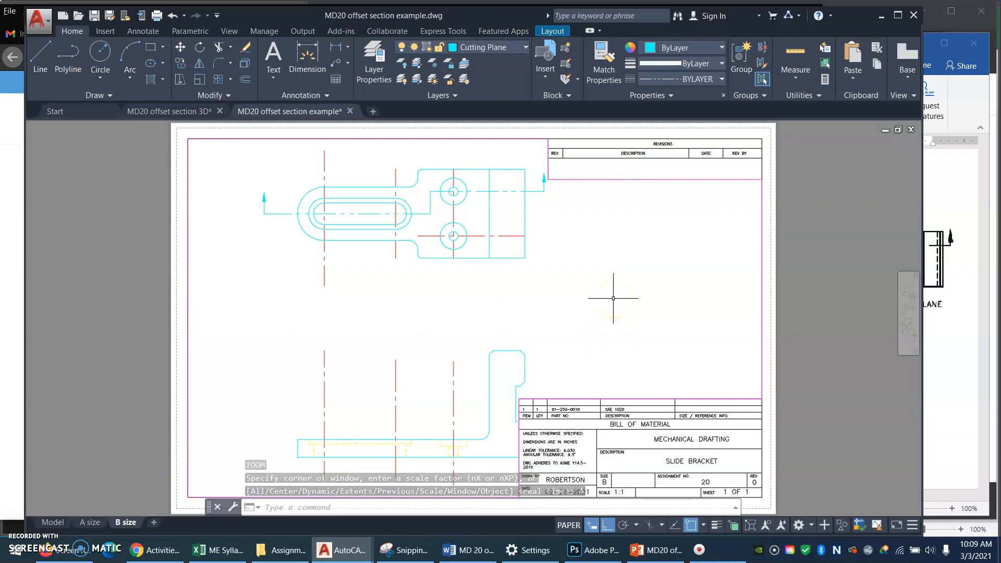
{"action": "double_click", "coordinate": [613, 298]}
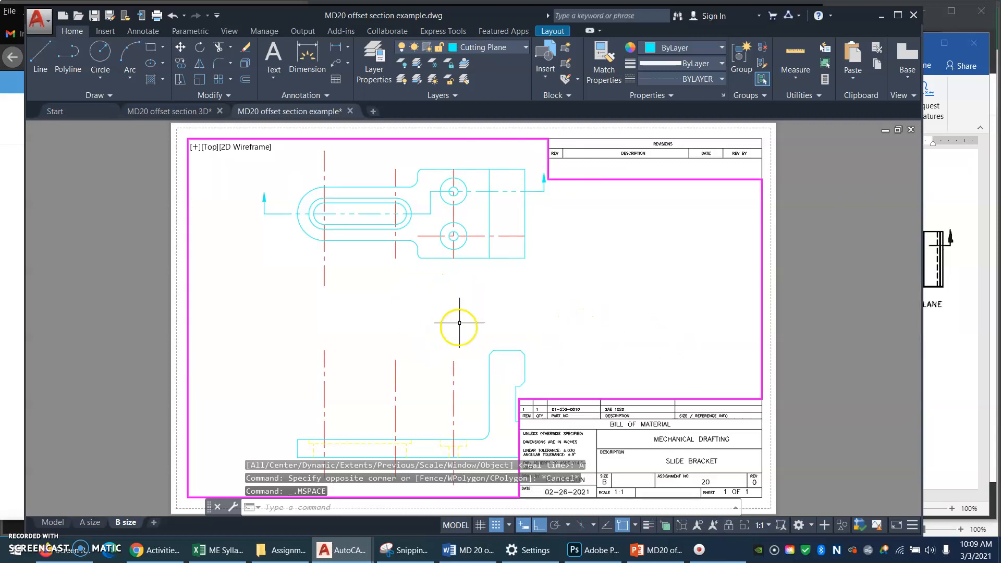
{"action": "left_click", "coordinate": [769, 526]}
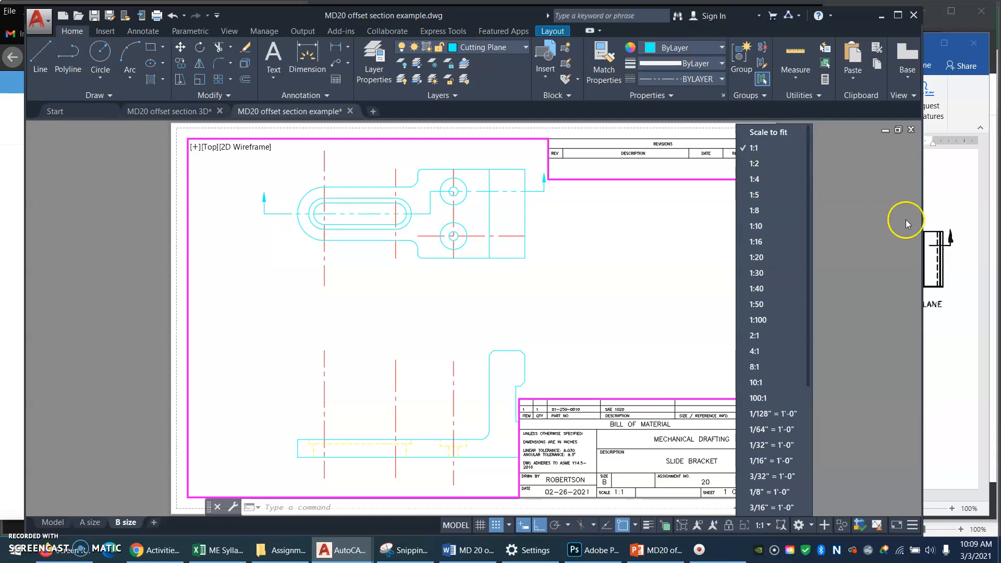
{"action": "left_click", "coordinate": [868, 183]}
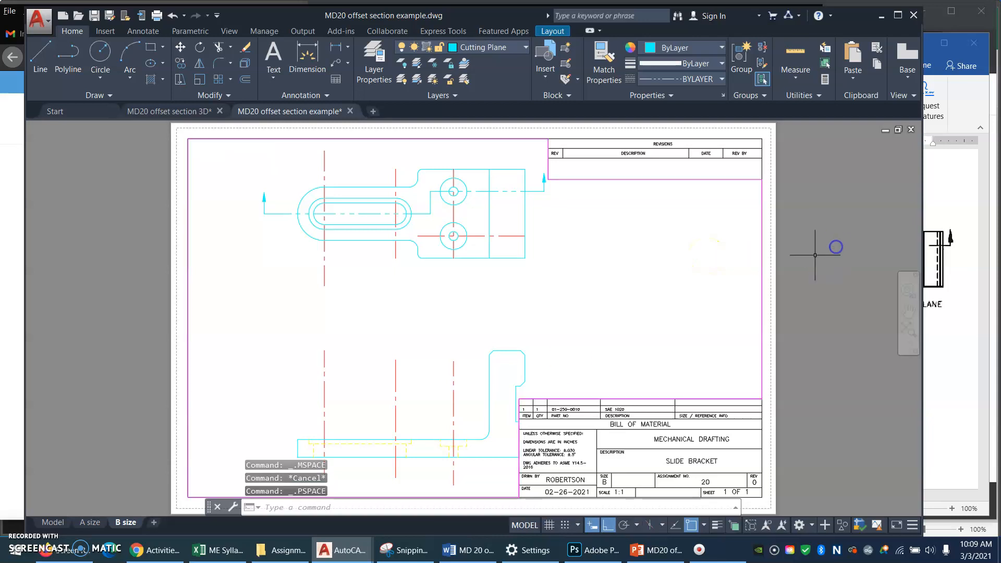
In model space, move the front view straight up toward the top view by about 1.37
{"action": "left_click", "coordinate": [58, 523]}
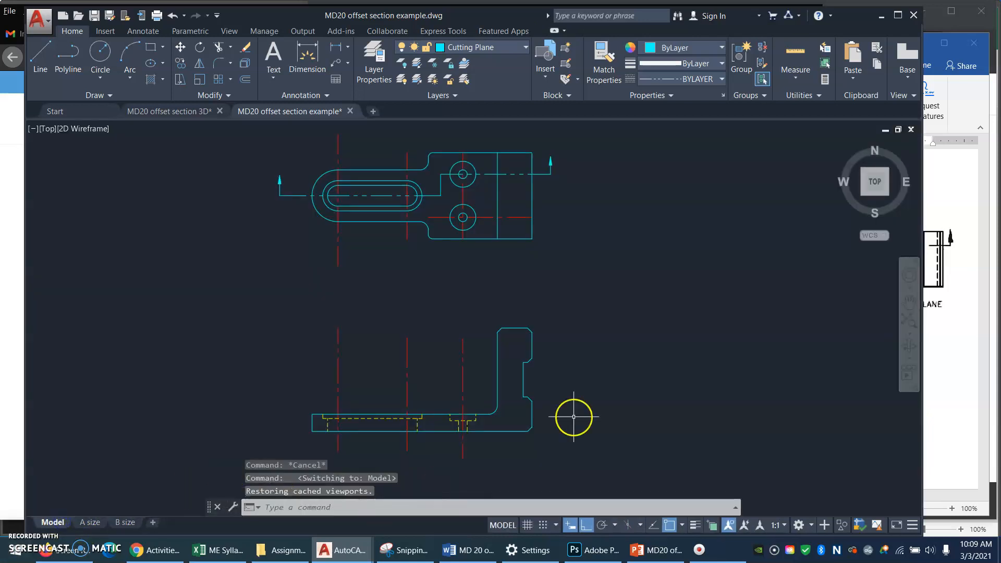
{"action": "type", "text": "m"}
{"action": "key", "text": "Return"}
{"action": "left_click", "coordinate": [634, 306]}
{"action": "left_click", "coordinate": [183, 499]}
{"action": "key", "text": "Return"}
{"action": "left_click", "coordinate": [226, 444]}
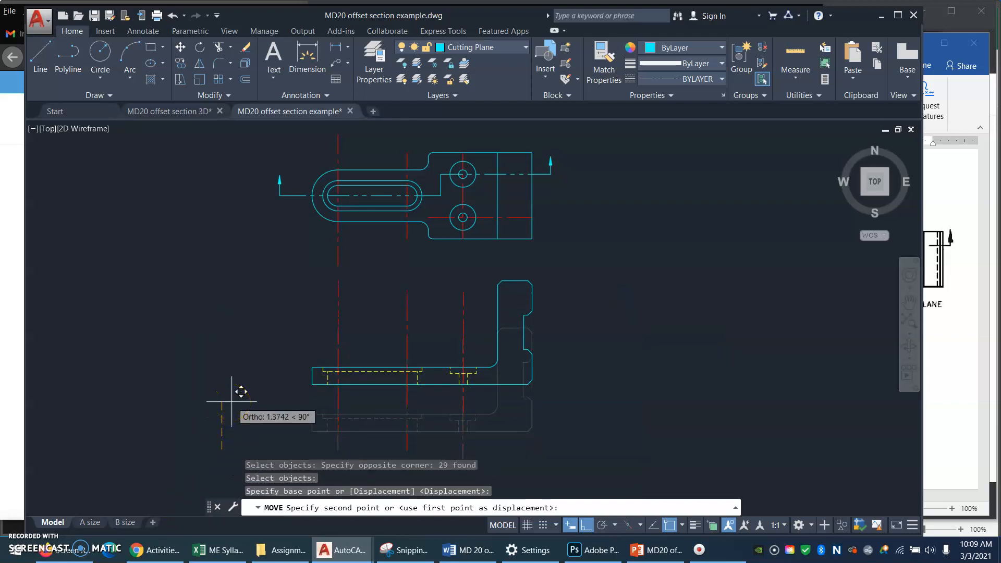
{"action": "left_click", "coordinate": [232, 401]}
Pan the drawing inside the B size layout's viewport to the left so the front view clears the title block
{"action": "left_click", "coordinate": [125, 522]}
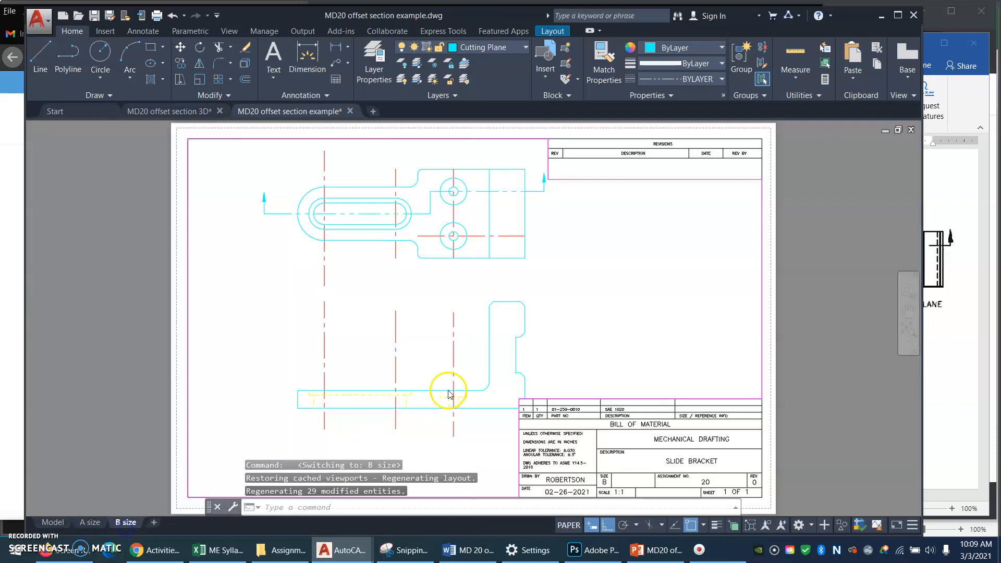
{"action": "double_click", "coordinate": [556, 324]}
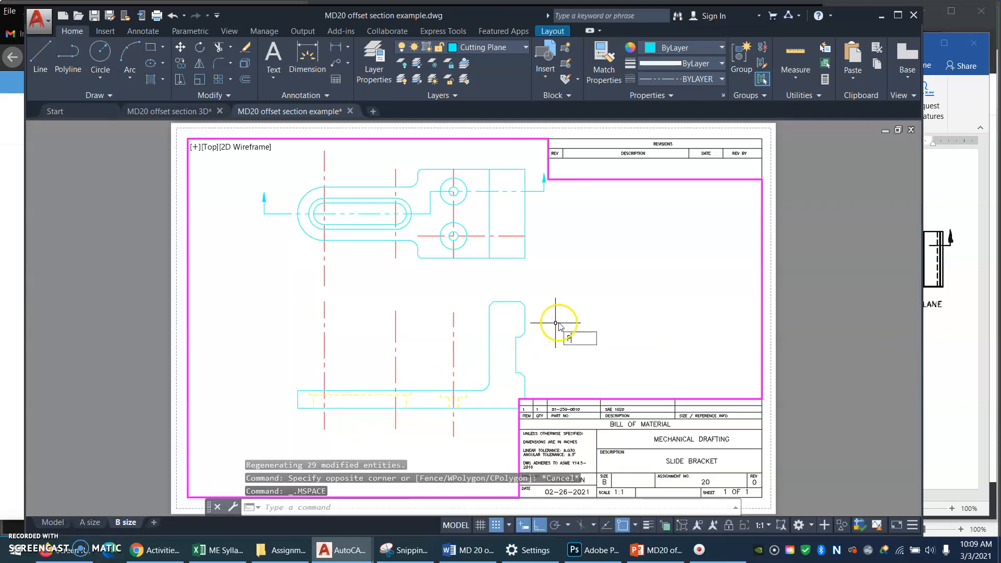
{"action": "type", "text": "P"}
{"action": "key", "text": "Return"}
{"action": "left_click_drag", "start_coordinate": [594, 315], "coordinate": [546, 307]}
{"action": "key", "text": "Escape"}
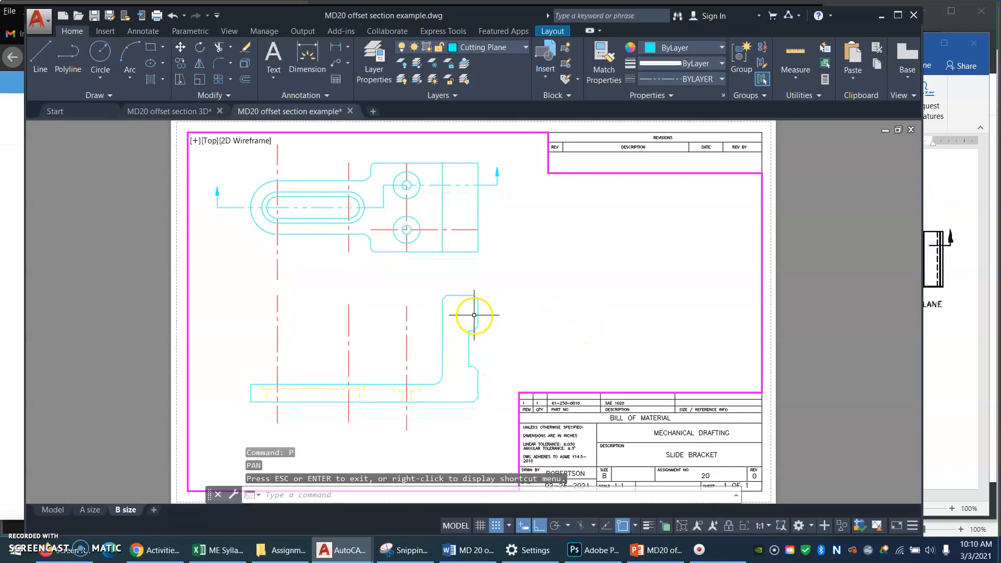
Move the front view straight down slightly within the viewport, leaving more room below the top view, and return to model space
{"action": "type", "text": "m"}
{"action": "key", "text": "Return"}
{"action": "left_click", "coordinate": [507, 263]}
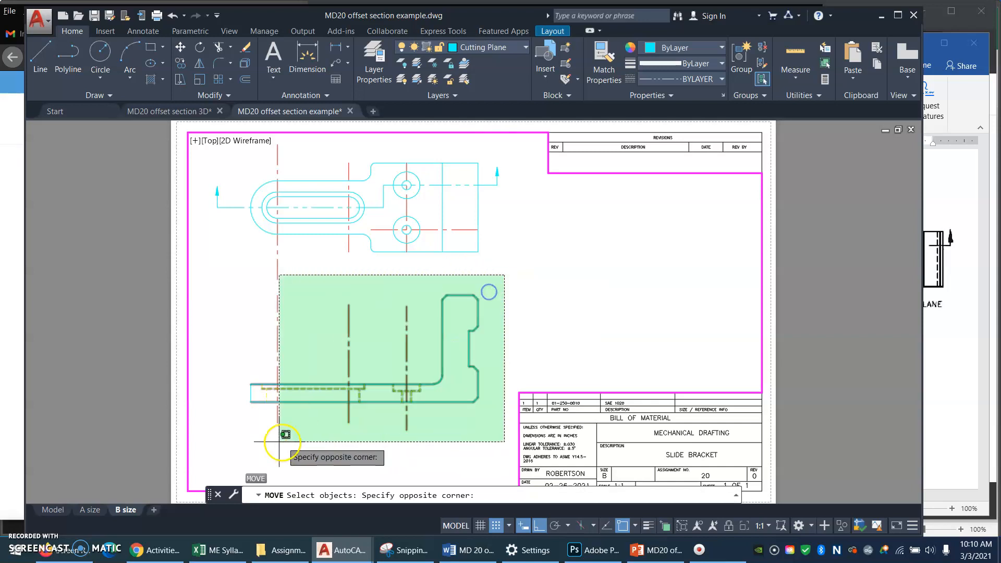
{"action": "left_click", "coordinate": [226, 433]}
{"action": "key", "text": "Return"}
{"action": "left_click", "coordinate": [213, 333]}
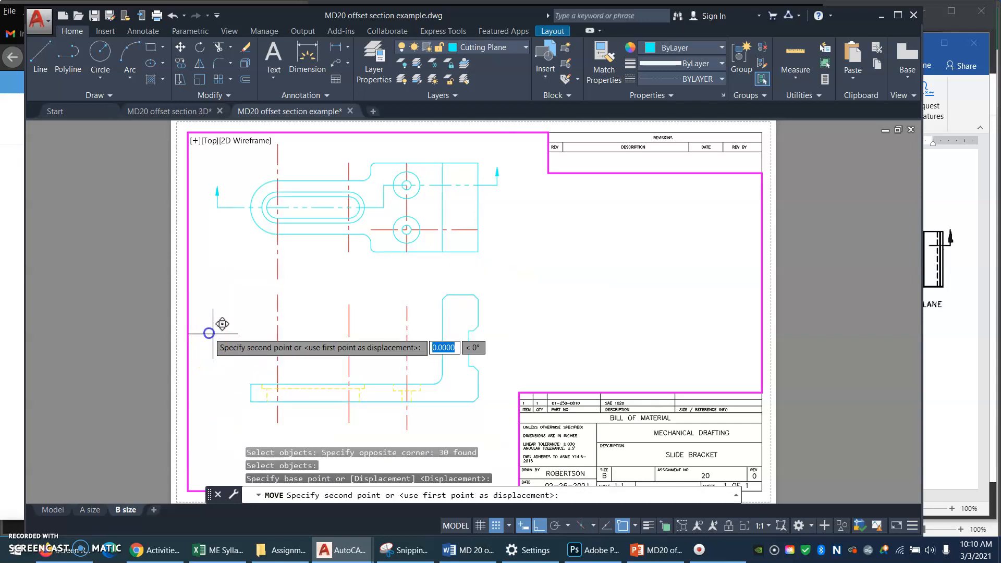
{"action": "left_click", "coordinate": [212, 361]}
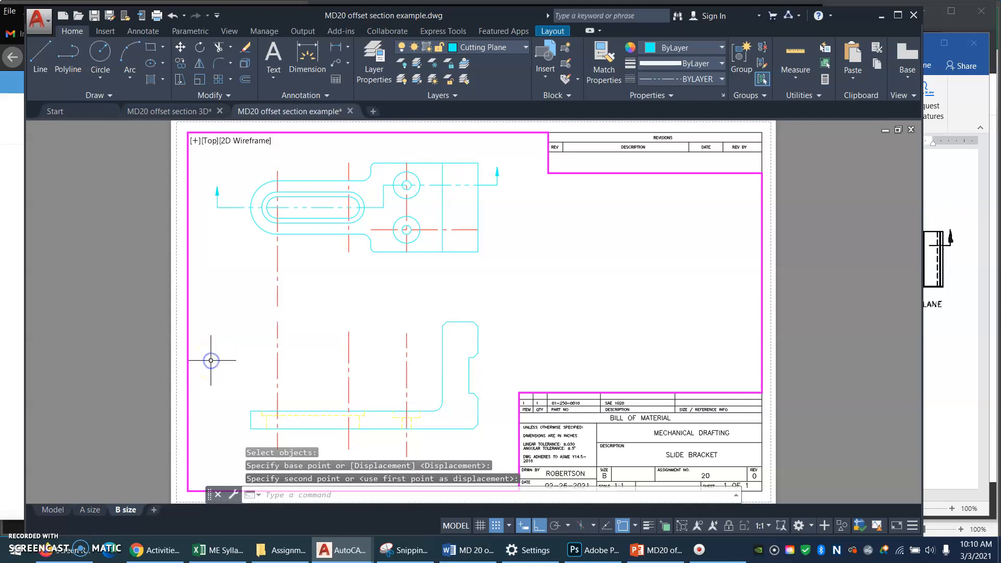
{"action": "double_click", "coordinate": [815, 255]}
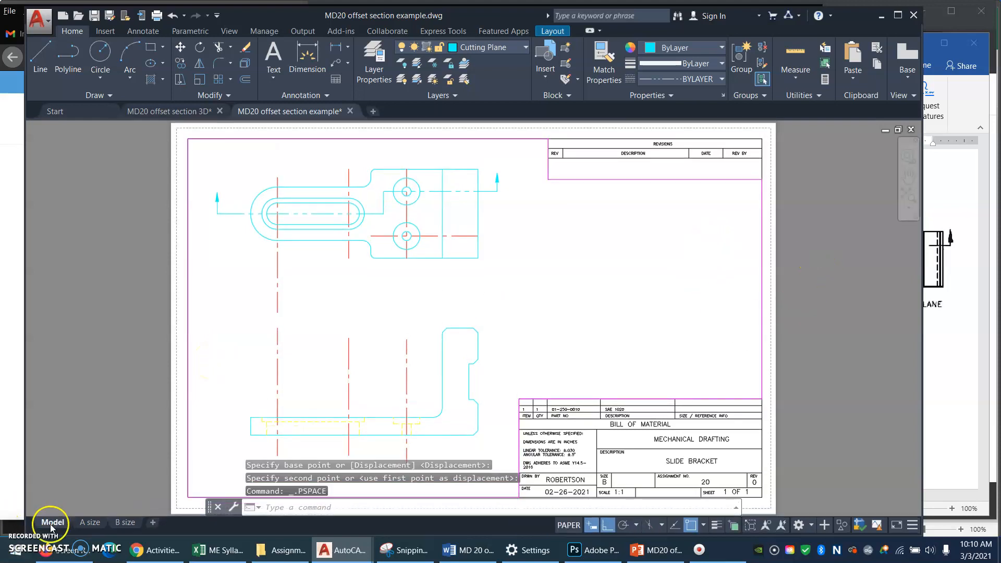
{"action": "left_click", "coordinate": [52, 522]}
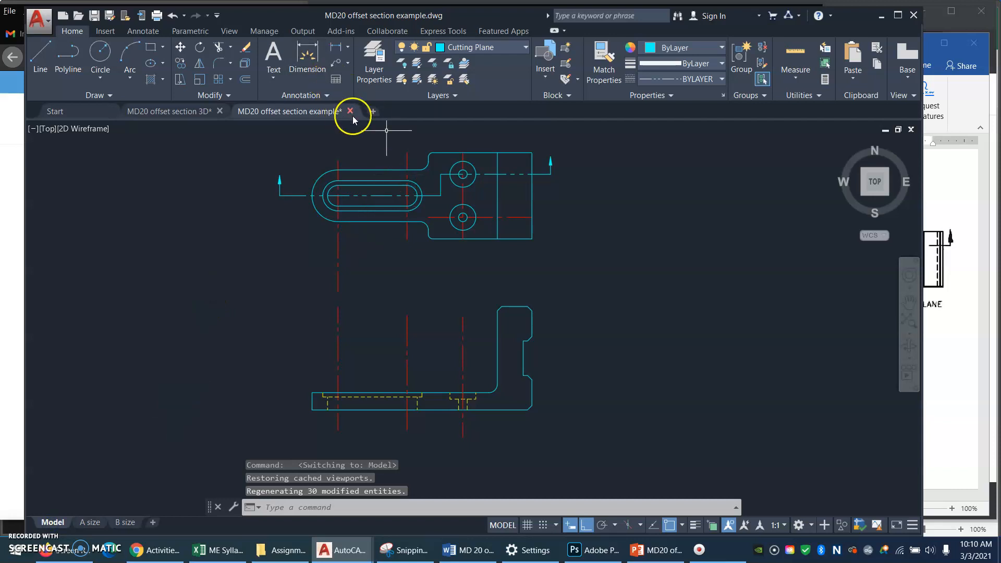